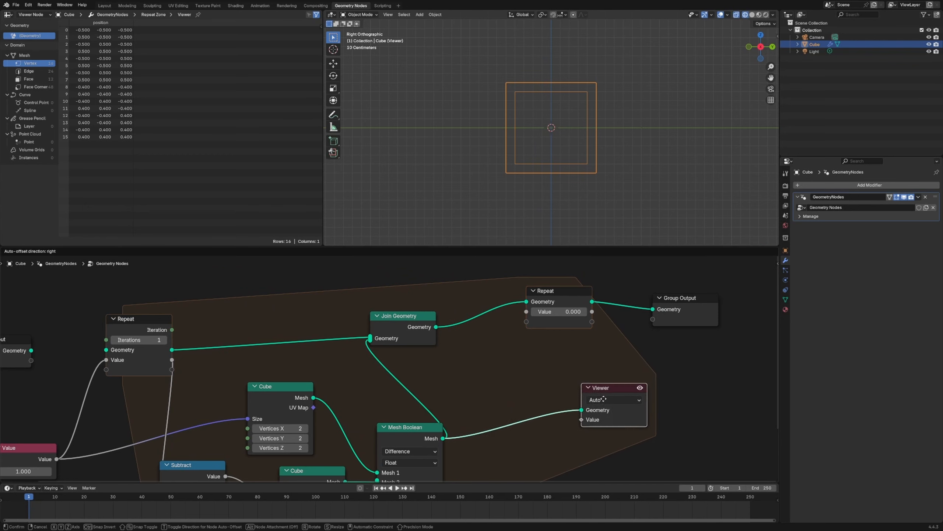
- Move the Repeat output and Group Output nodes farther along the graph to make room inside the repeat zone
scroll(544, 356, "down", 1)
middle_click_drag(545, 356, 520, 383)
left_click_drag(534, 330, 564, 331)
left_click_drag(631, 334, 680, 337)
middle_click_drag(384, 425, 404, 365)
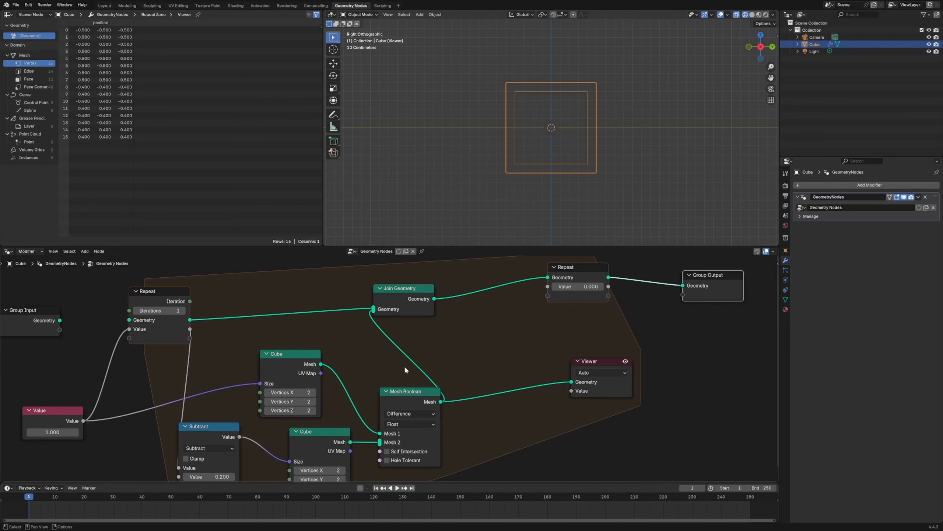
- Duplicate the Subtract node, switch the copy to Add, and wire it from the Repeat input's Value to the Repeat output's Value
left_click(203, 427)
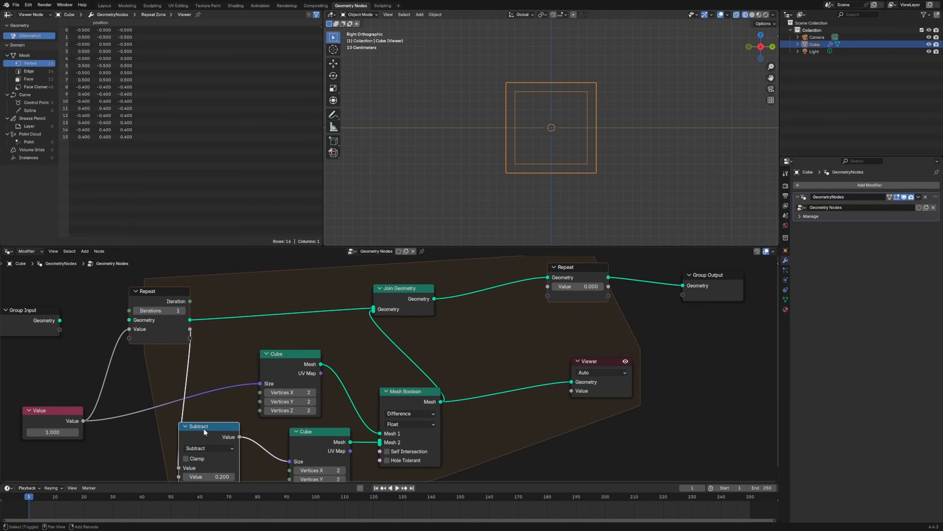
key("shift+d")
left_click(503, 318)
left_click(505, 338)
left_click(491, 361)
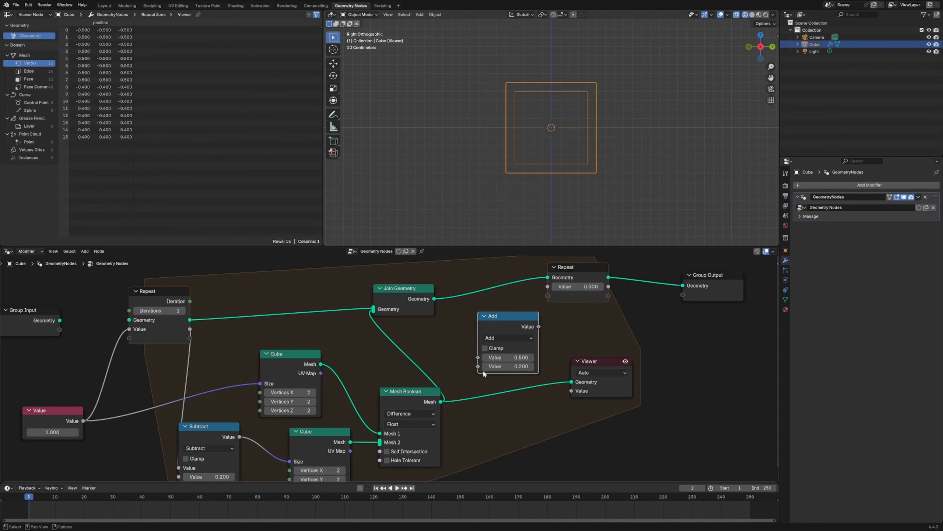
left_click_drag(190, 329, 478, 357)
left_click_drag(539, 326, 548, 287)
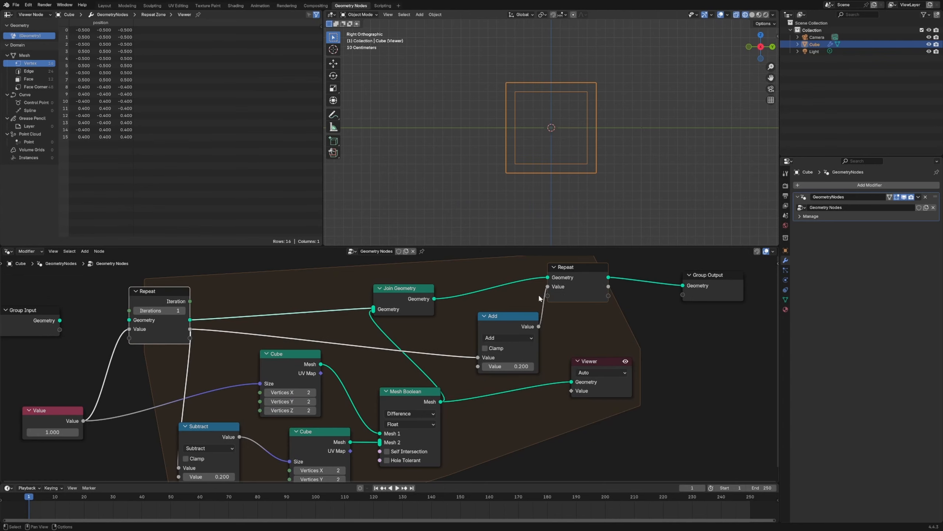
- Delete the Viewer node from the node tree
middle_click_drag(634, 307, 508, 354)
left_click(480, 413)
key("x")
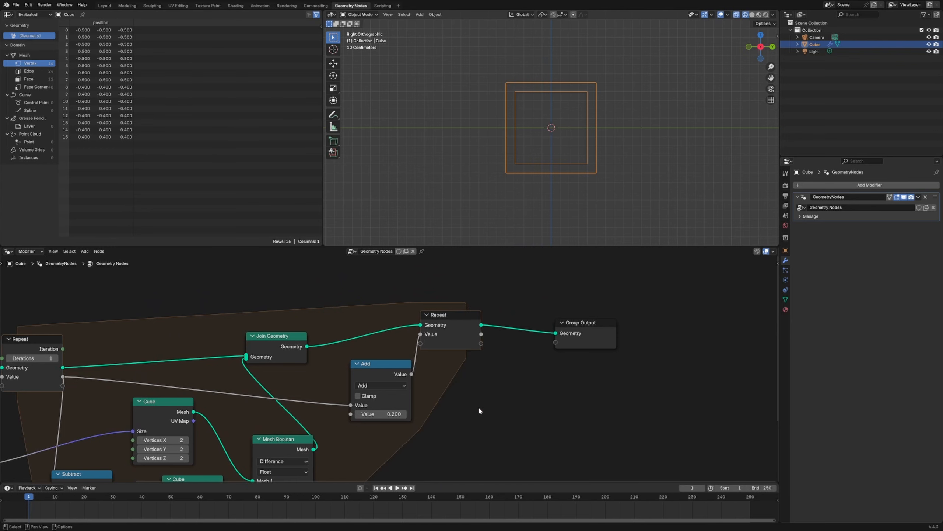
- Set the Repeat zone's iterations to 4 and view the cube mesh in perspective
middle_click_drag(90, 383, 276, 367)
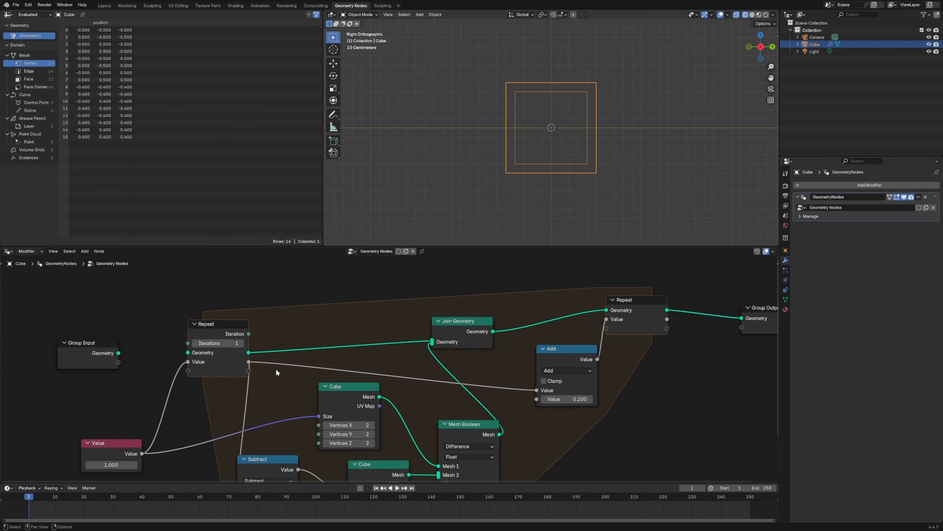
left_click(242, 343)
left_click(242, 343)
left_click(242, 343)
middle_click_drag(588, 160, 633, 148)
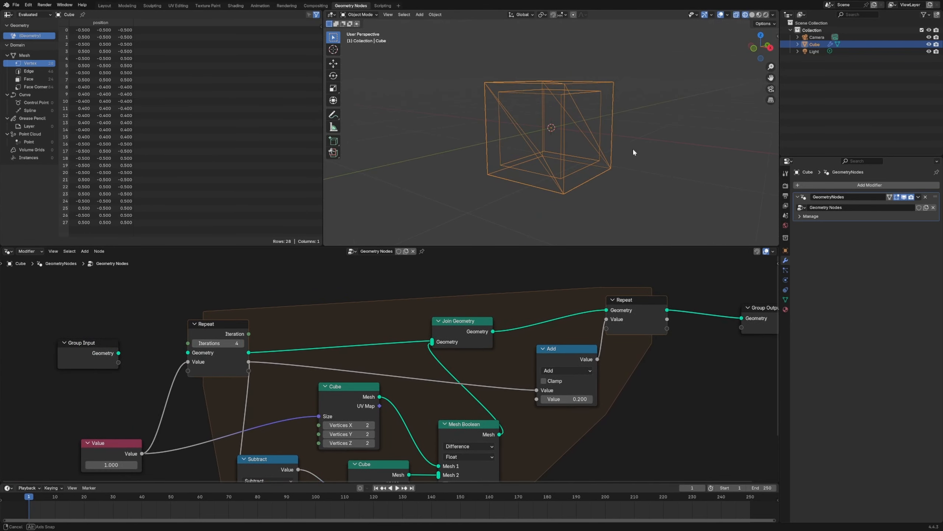
- Spread out the Repeat output, Join Geometry and upper Cube nodes to open space inside the zone
middle_click_drag(565, 374, 530, 332)
left_click_drag(602, 258, 628, 265)
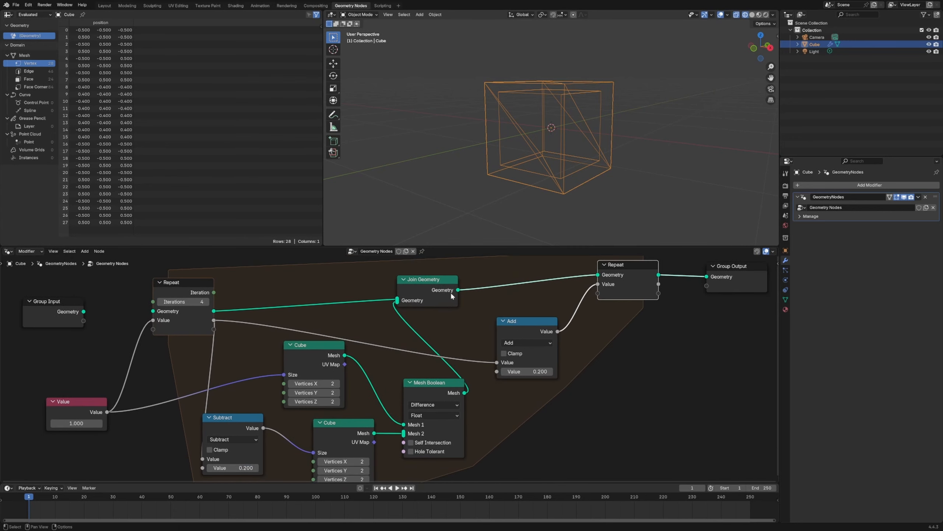
left_click_drag(440, 287, 487, 277)
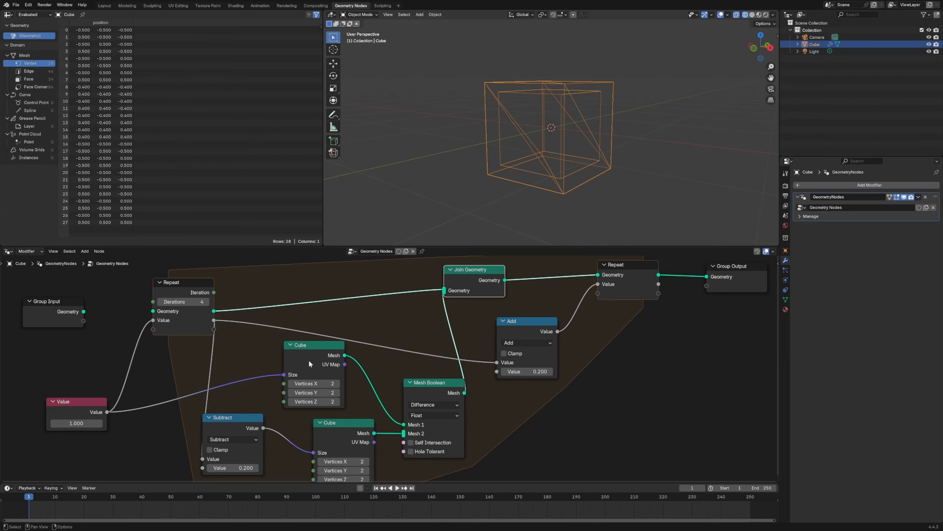
left_click_drag(308, 359, 315, 364)
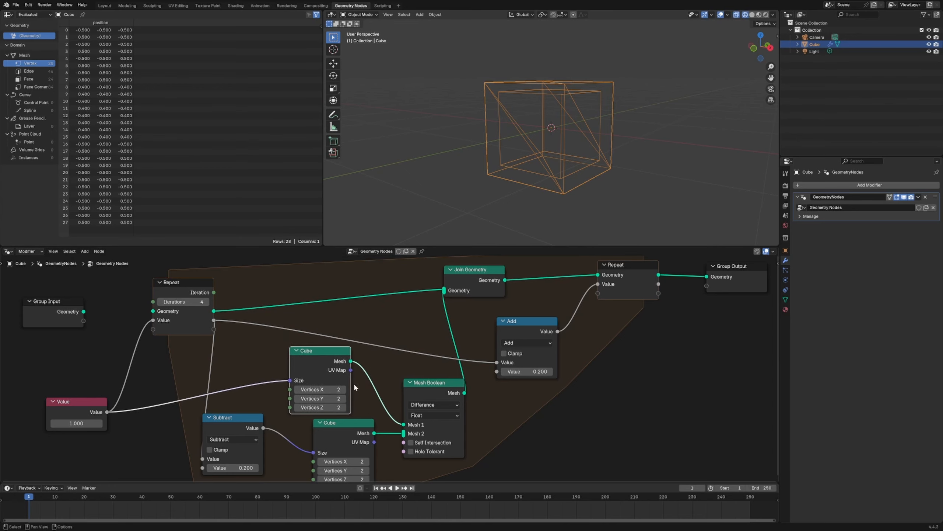
- Duplicate the Add node and wire the copy from the Repeat input's Value to both the upper Cube's Size and the other Add node
middle_click_drag(355, 385, 384, 329)
middle_click_drag(511, 321, 425, 361)
left_click(478, 315)
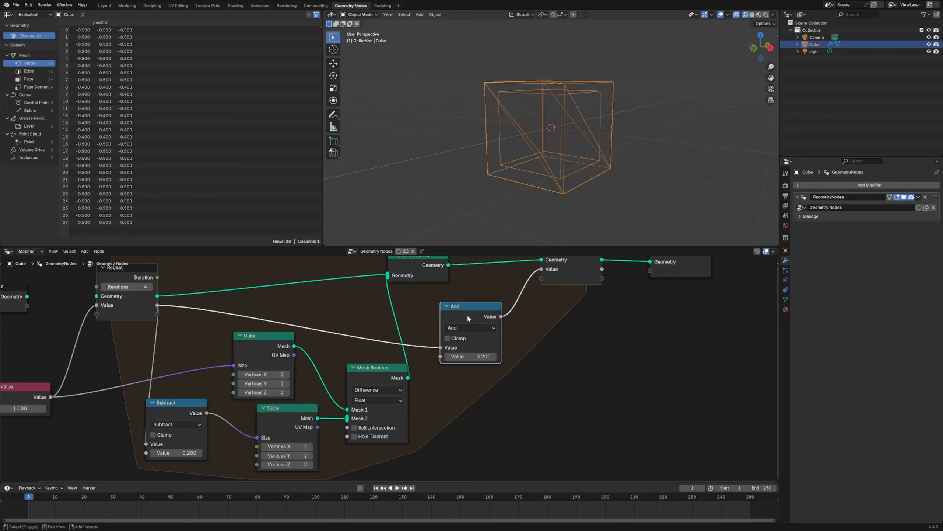
key("shift+d")
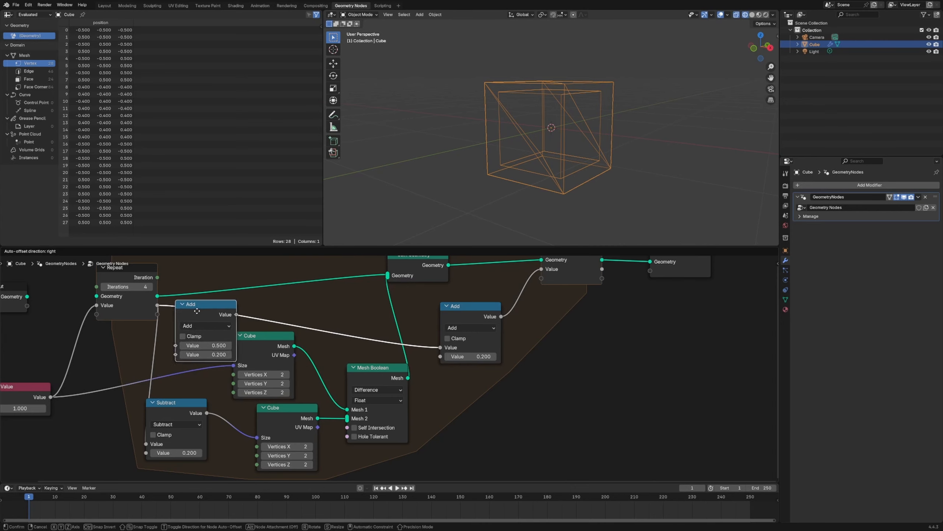
left_click(198, 310)
left_click_drag(245, 337, 287, 336)
middle_click_drag(420, 387, 493, 377)
left_click_drag(383, 344, 378, 349)
left_click_drag(311, 304, 340, 367)
left_click_drag(287, 303, 279, 318)
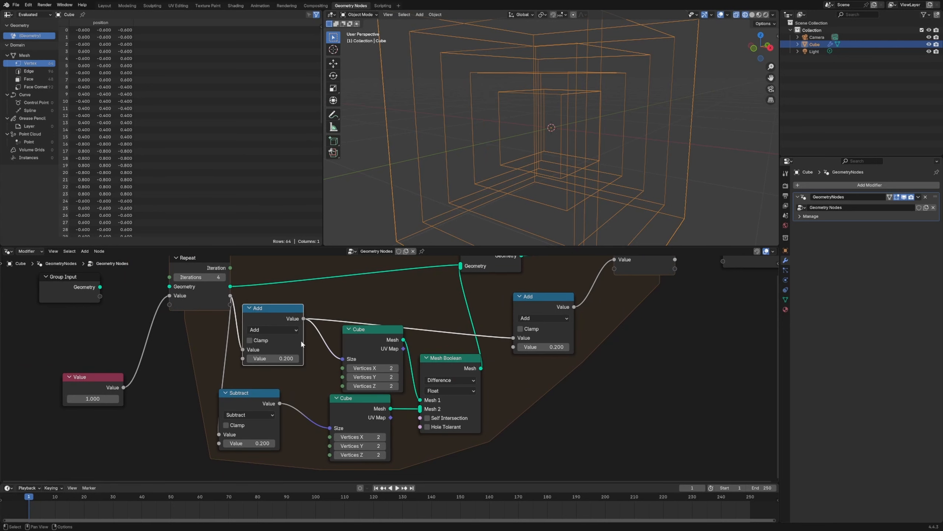
- Shift the Group Output node slightly away from the Repeat output node
scroll(438, 335, "down", 4)
middle_click_drag(571, 322, 461, 377)
left_click_drag(559, 329, 565, 330)
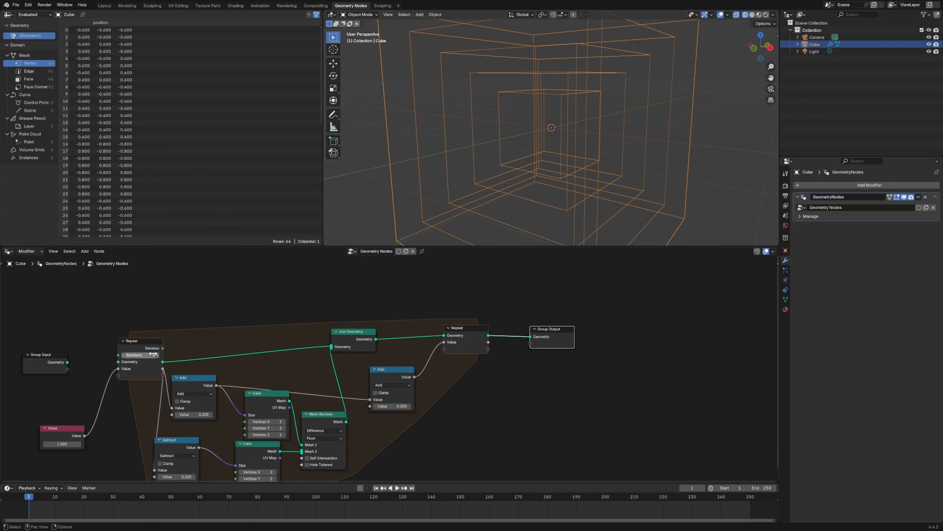
- Try 7 and 11 iterations on the Repeat zone and inspect the nested cubes from several angles
left_click_drag(145, 355, 159, 355)
scroll(542, 169, "down", 6)
middle_click_drag(542, 166, 506, 193)
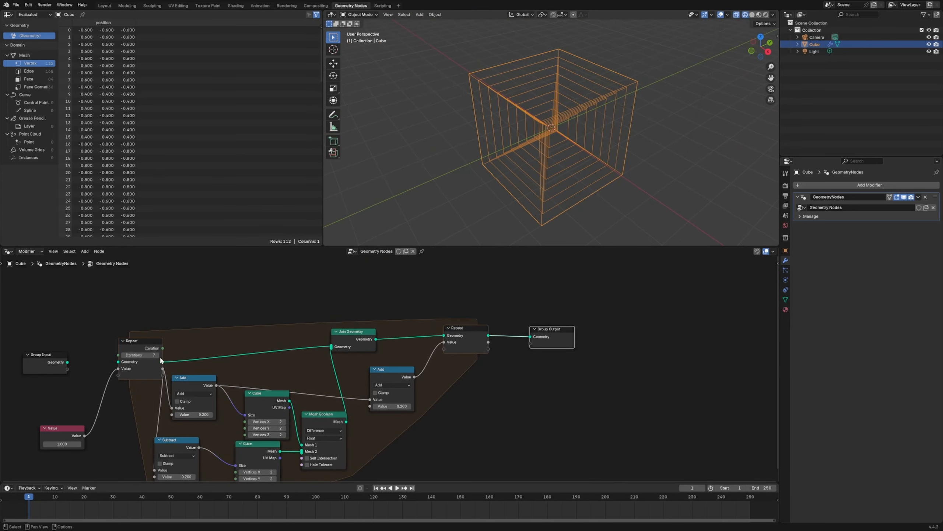
left_click_drag(159, 355, 171, 355)
middle_click_drag(495, 226, 609, 178)
- Set the Repeat zone's iterations to 5 and view the nested cubes up close
left_click(139, 355)
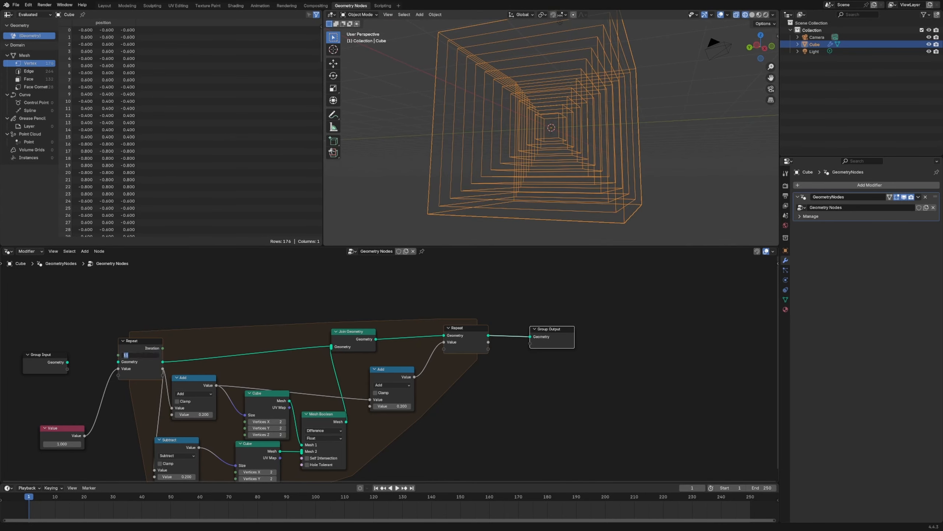
key("Return")
middle_click_drag(495, 226, 528, 139)
scroll(528, 223, "up", 4)
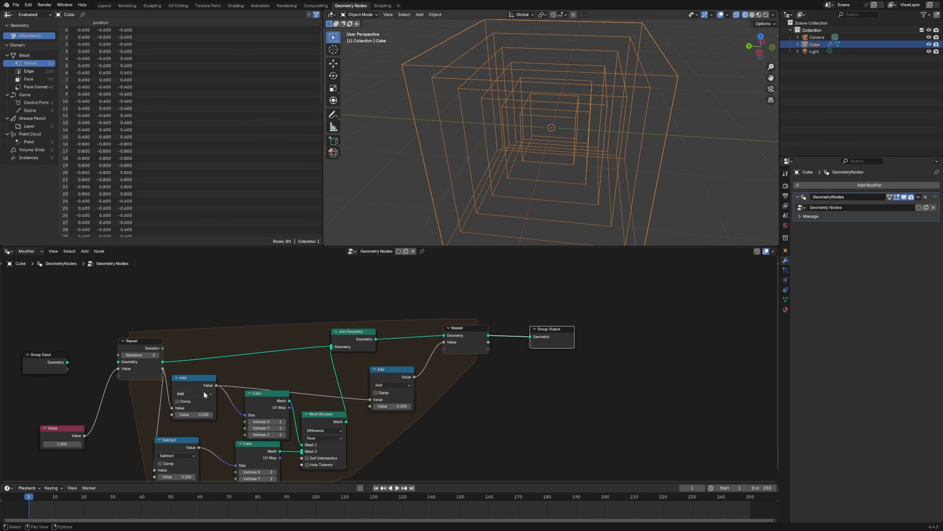
- Space out the Add, lower Cube, Repeat input, Repeat output and Group Output nodes to widen the layout
left_click_drag(204, 393, 209, 393)
middle_click_drag(257, 411, 295, 364)
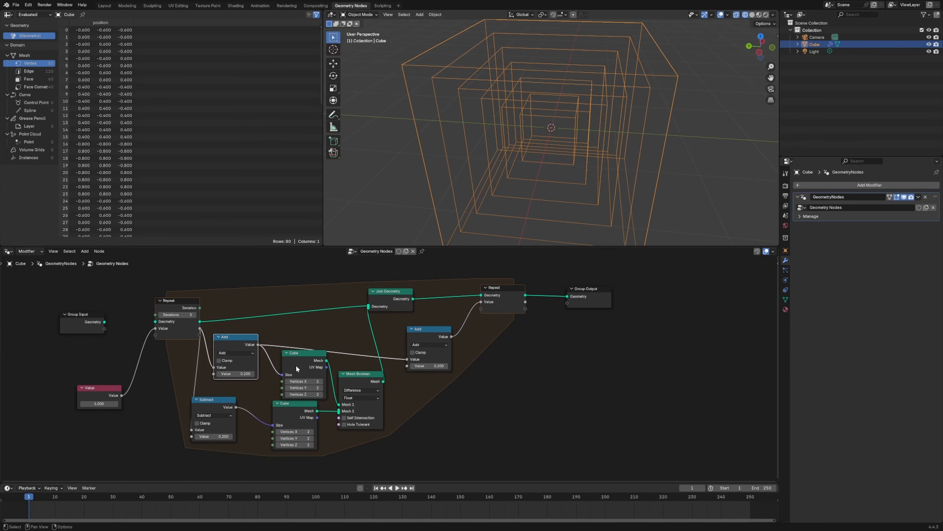
left_click_drag(285, 407, 293, 414)
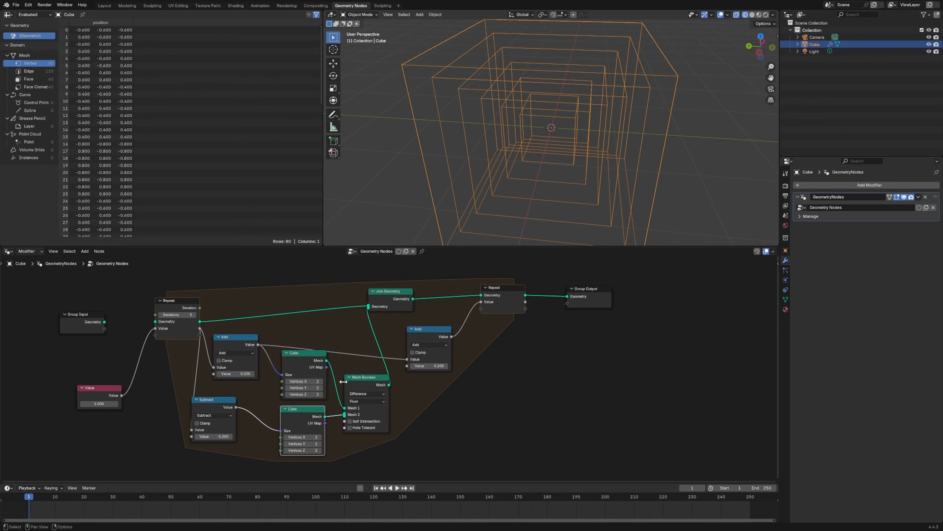
left_click_drag(429, 338, 427, 338)
left_click_drag(192, 324, 154, 317)
left_click_drag(592, 303, 618, 300)
left_click_drag(517, 302, 535, 299)
- Move both Cube nodes, the Subtract node and the Add node feeding the upper Cube lower in the graph
middle_click_drag(403, 399, 599, 384)
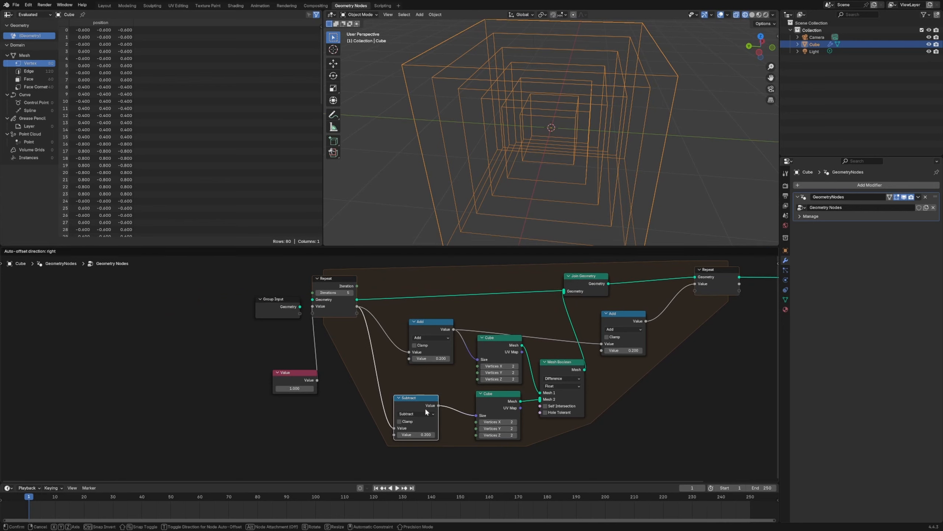
left_click_drag(503, 351, 505, 361)
left_click_drag(495, 401, 501, 431)
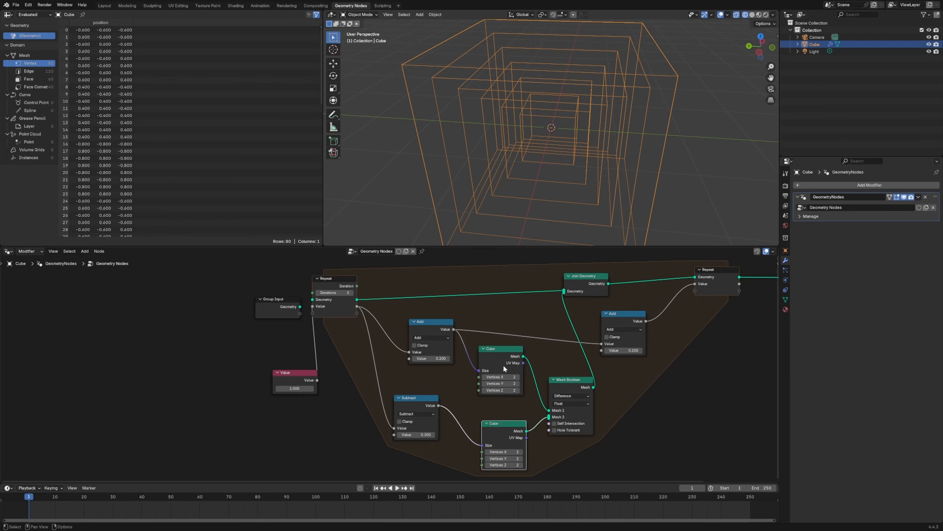
left_click_drag(503, 364, 503, 388)
left_click_drag(418, 400, 417, 422)
left_click_drag(431, 324, 424, 351)
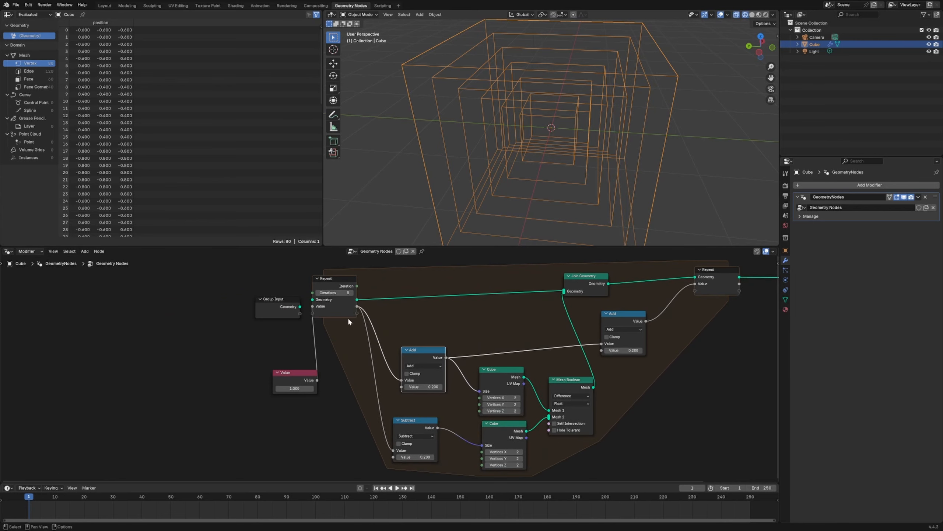
- Rearrange the Repeat input, Group Input and Value nodes so the Value node sits just before the zone
left_click_drag(347, 315, 368, 321)
left_click_drag(285, 314, 230, 300)
left_click_drag(297, 383, 279, 343)
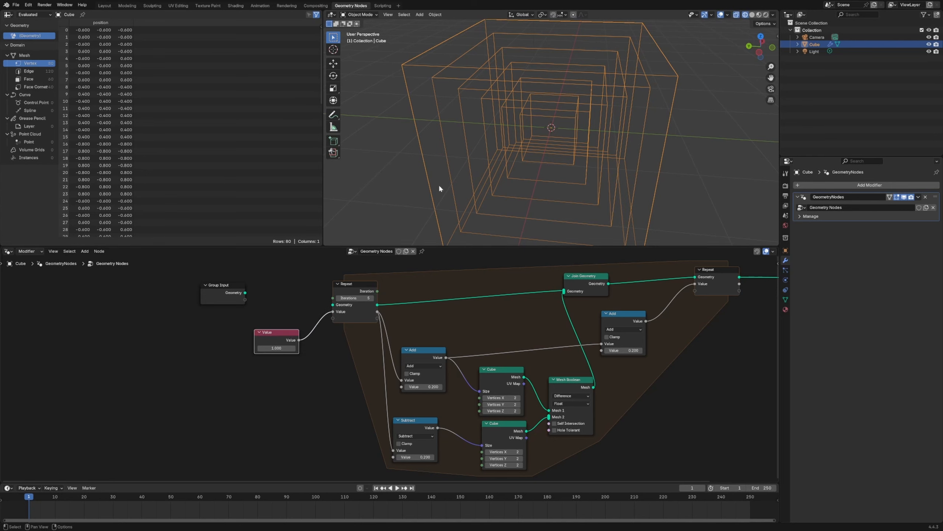
middle_click_drag(438, 184, 531, 124)
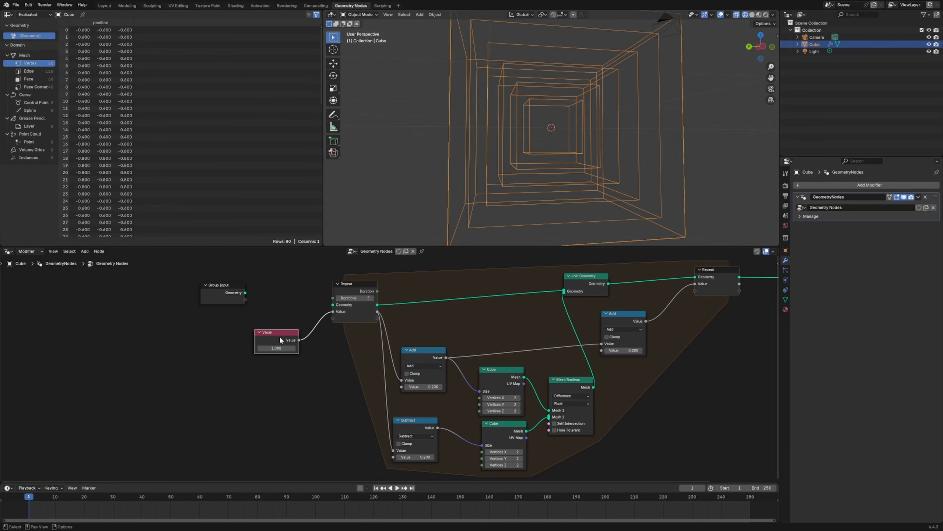
- Fine-tune the positions of the Value, Repeat input, inner Add and upper Cube nodes
left_click_drag(281, 335, 284, 329)
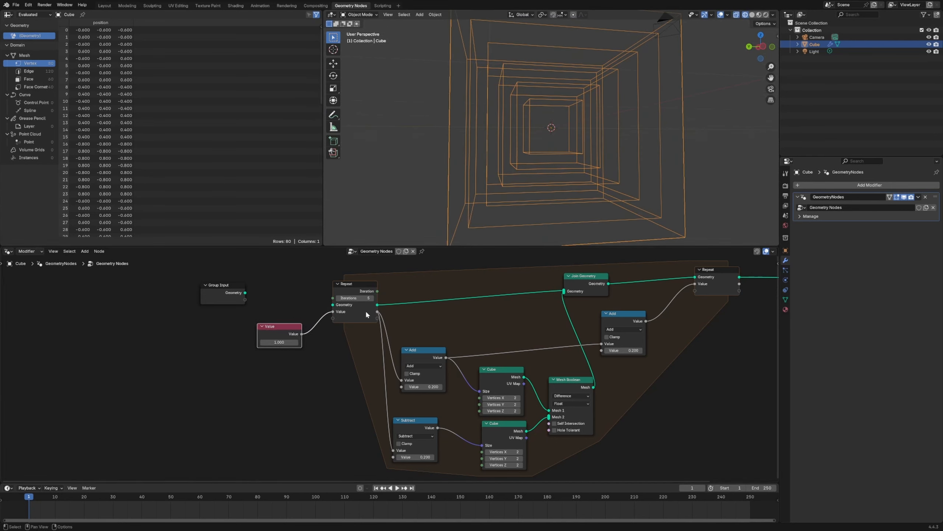
left_click_drag(366, 314, 354, 314)
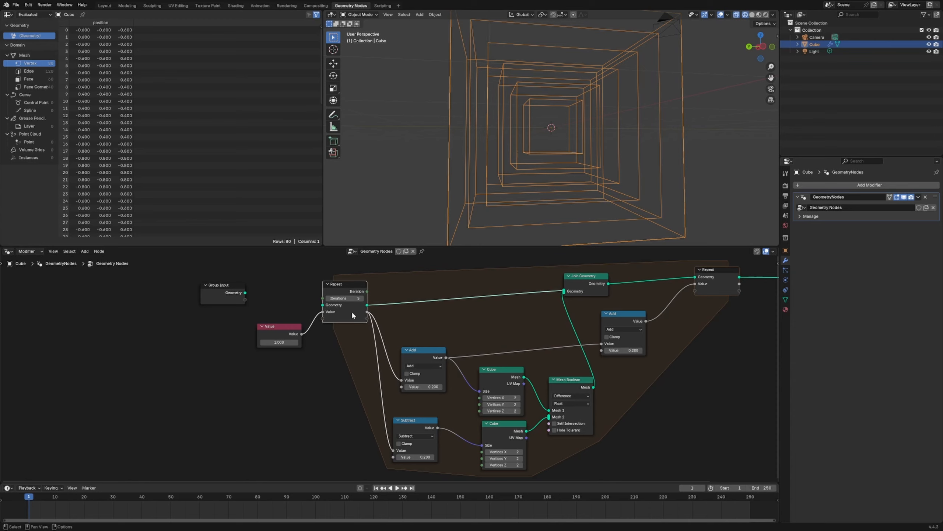
left_click_drag(353, 314, 341, 325)
left_click_drag(425, 358, 421, 354)
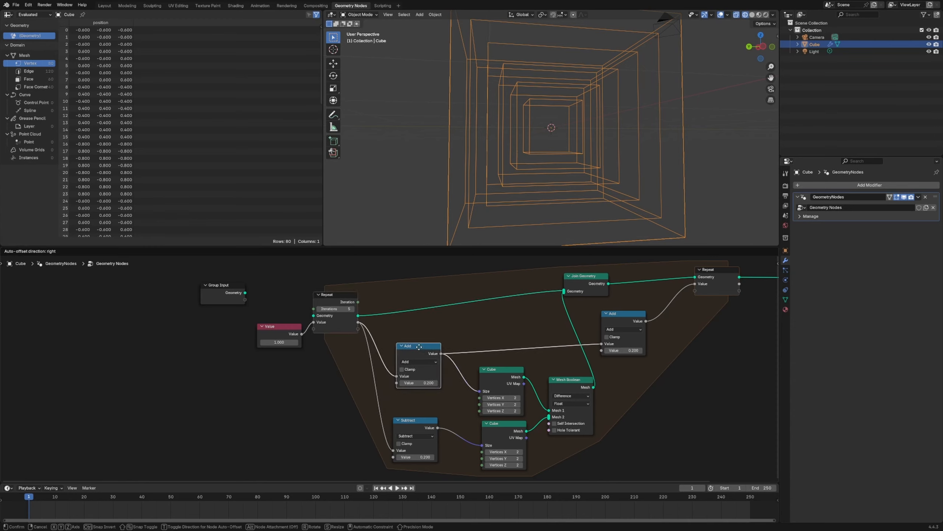
mouse_move(490, 376)
left_mouse_down()
mouse_move(478, 372)
mouse_move(488, 374)
left_mouse_up()
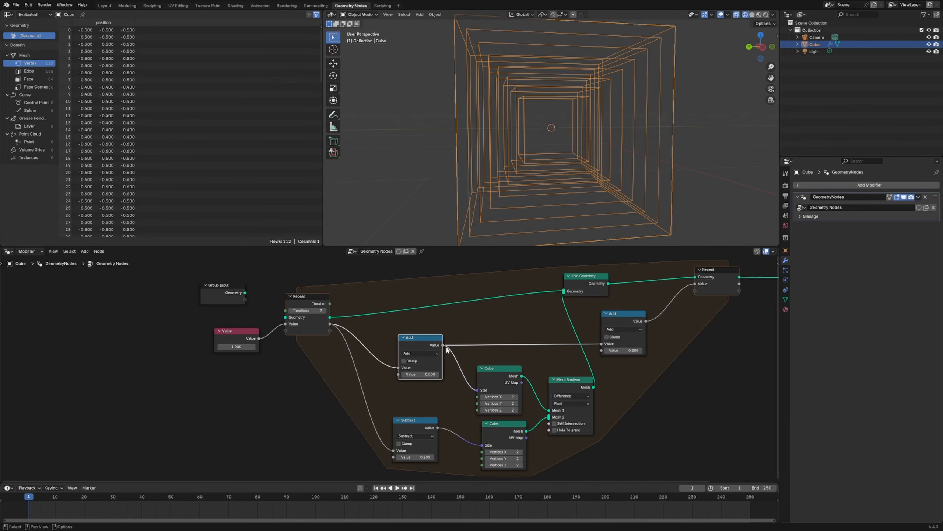
- Reposition both Add nodes and the Subtract node to clear the links between them
left_click_drag(428, 356, 424, 346)
left_click_drag(621, 317, 603, 312)
mouse_move(426, 338)
left_mouse_down()
mouse_move(438, 322)
mouse_move(430, 328)
left_mouse_up()
left_click_drag(415, 429, 427, 405)
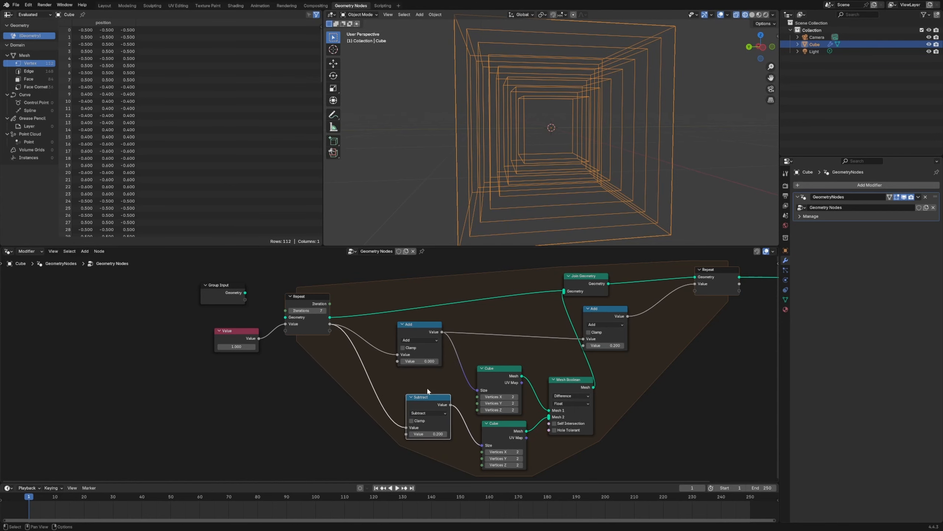
mouse_move(429, 322)
left_mouse_down()
mouse_move(413, 324)
mouse_move(434, 319)
left_mouse_up()
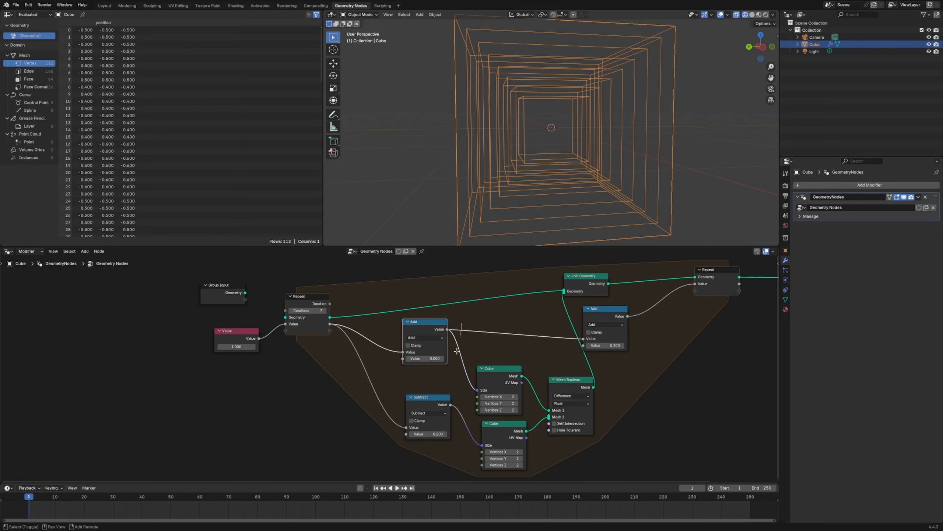
- Replace the Add node feeding the upper Cube with a reroute connected directly to the Repeat input's Value
right_click_drag(457, 351, 456, 355, "shift")
left_click_drag(330, 324, 459, 338)
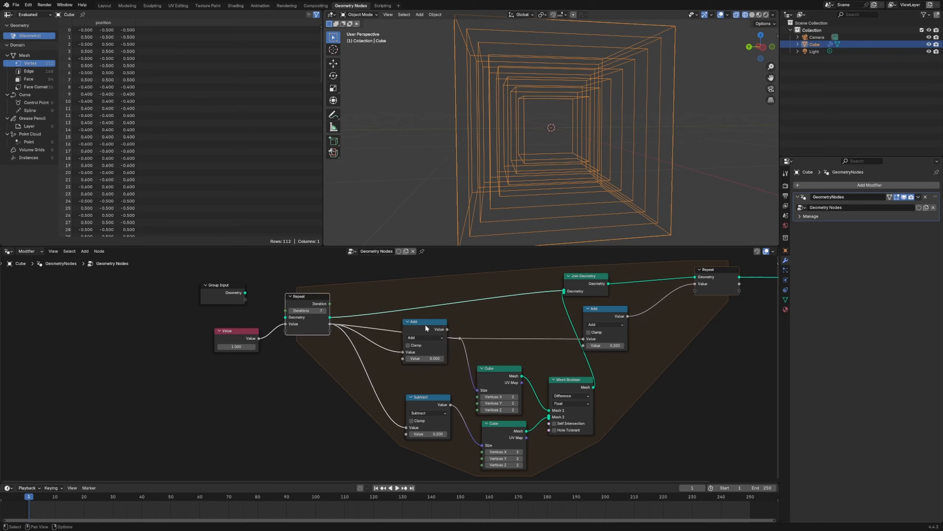
key("x")
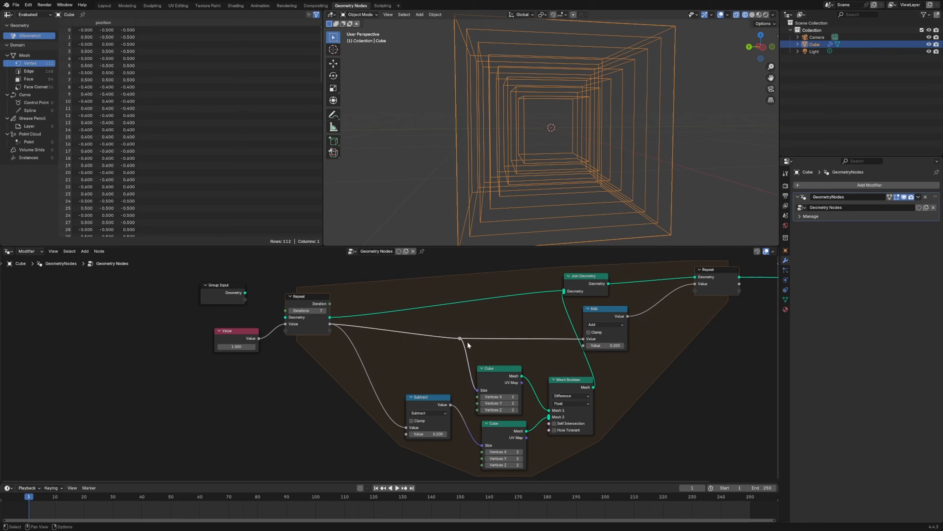
key("g")
left_click(415, 346)
- Tidy the positions of the remaining Add, Join Geometry, Subtract, Repeat output and Group Output nodes
left_click_drag(608, 312, 626, 316)
left_click_drag(583, 284, 573, 281)
left_click_drag(431, 398, 427, 394)
middle_click_drag(549, 346, 415, 353)
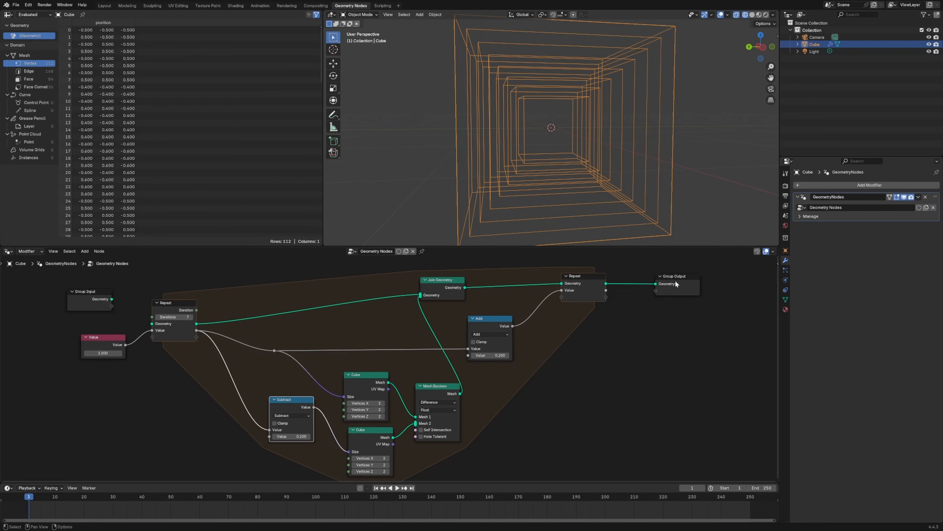
left_click_drag(675, 284, 686, 286)
left_click_drag(597, 288, 618, 289)
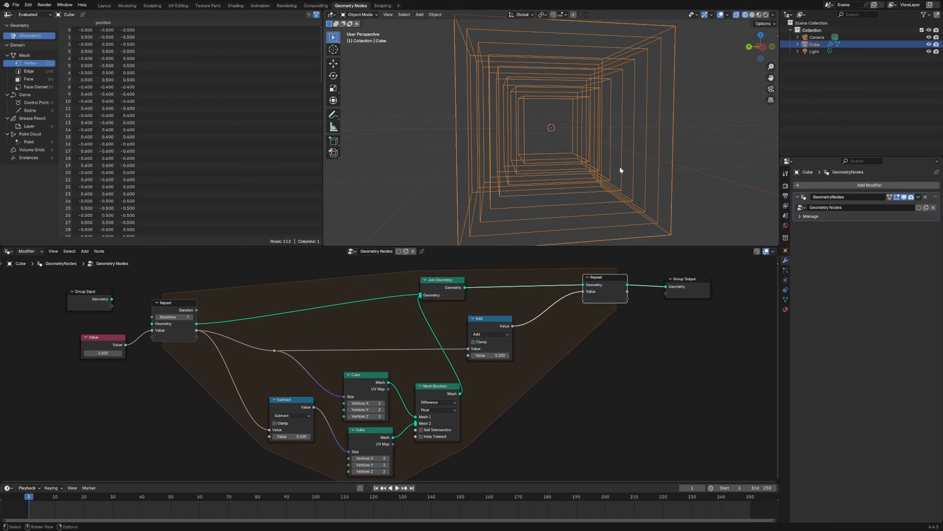
middle_click_drag(619, 165, 607, 161)
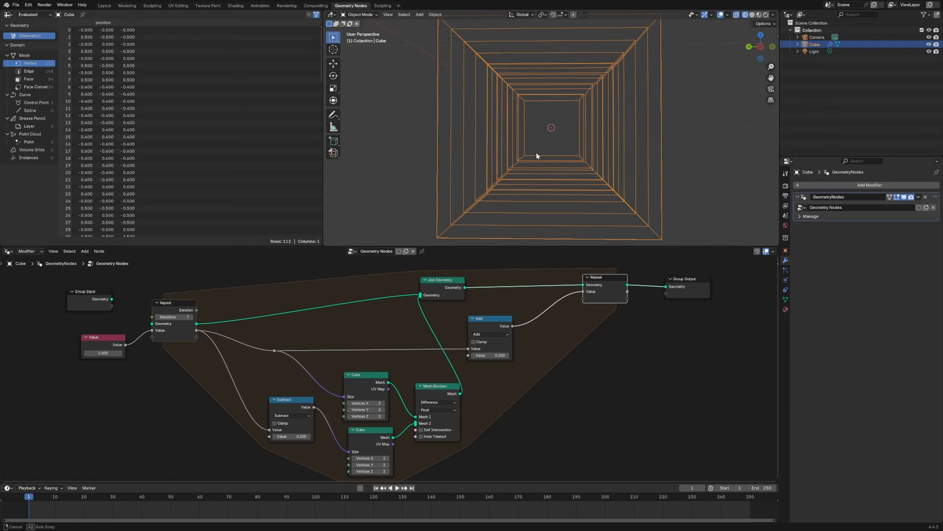
- Switch to the left orthographic view and nudge the upper Cube, Repeat input and Subtract nodes into clearer positions
mouse_move(536, 152)
middle_mouse_down()
mouse_move(573, 154)
mouse_move(516, 161)
mouse_move(542, 154)
mouse_move(532, 156)
middle_mouse_up()
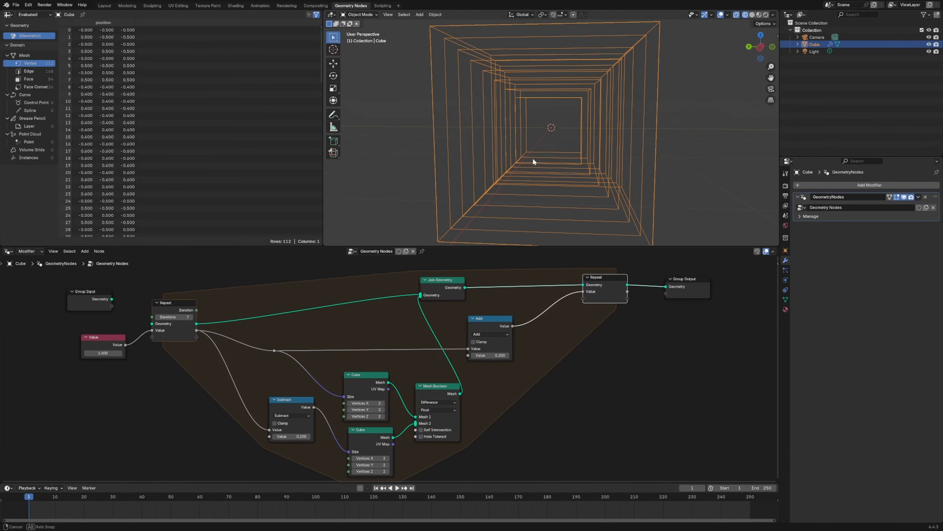
key("ctrl+KP_3")
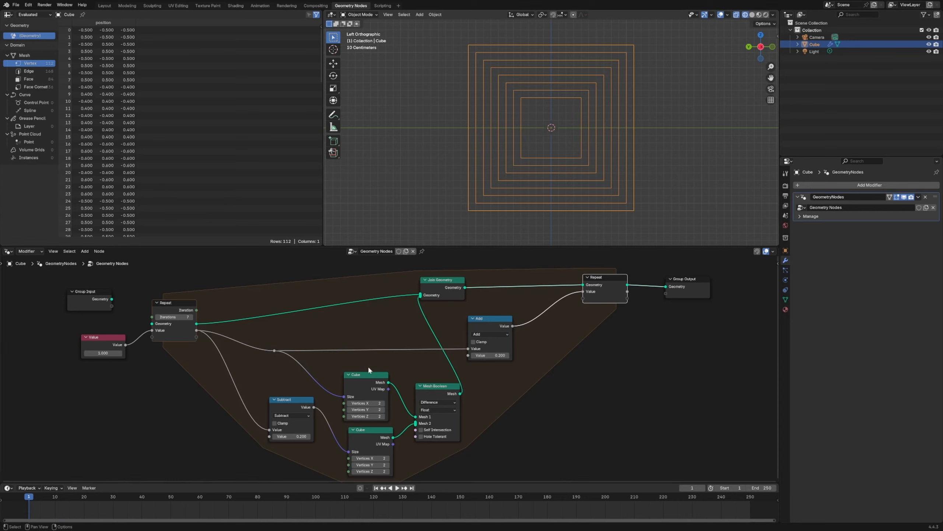
left_click_drag(368, 375, 365, 370)
left_click_drag(178, 332, 177, 340)
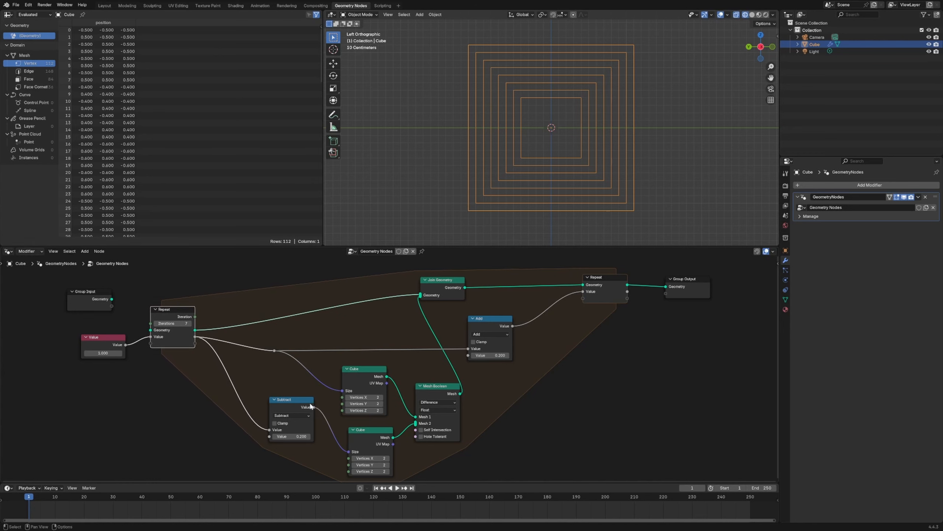
left_click_drag(311, 406, 306, 407)
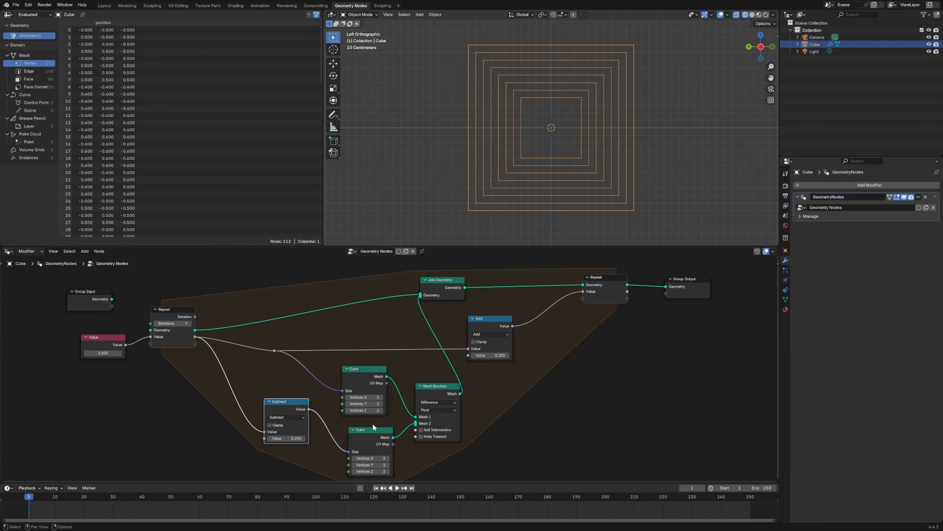
- Preview both Cube nodes and their Mesh Boolean result with a Viewer node, and delete the Viewer
left_click(373, 380, "ctrl+shift")
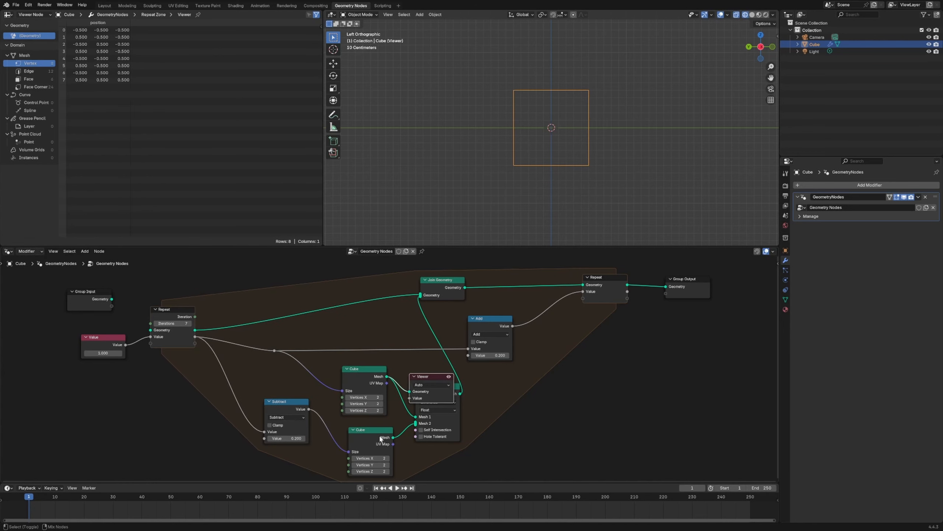
left_click(379, 436, "ctrl+shift")
left_click(376, 382, "ctrl+shift")
left_click(460, 395, "ctrl+shift")
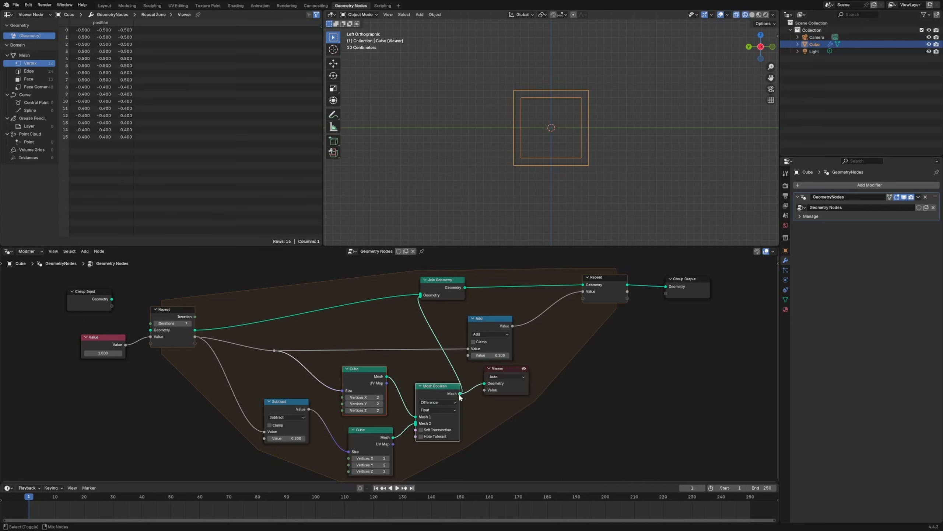
left_click(516, 389)
key("x")
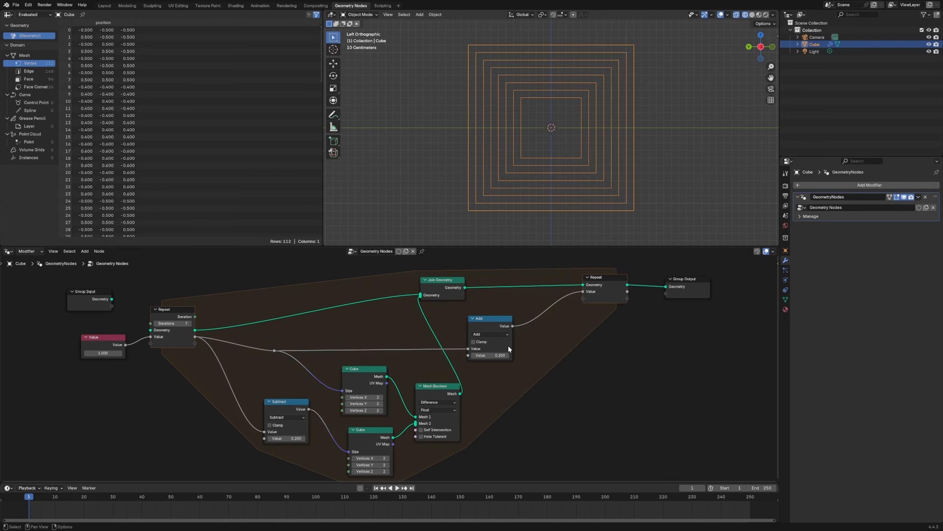
- Nudge the Add and Repeat input nodes to straighten their links
left_click_drag(496, 325, 495, 314)
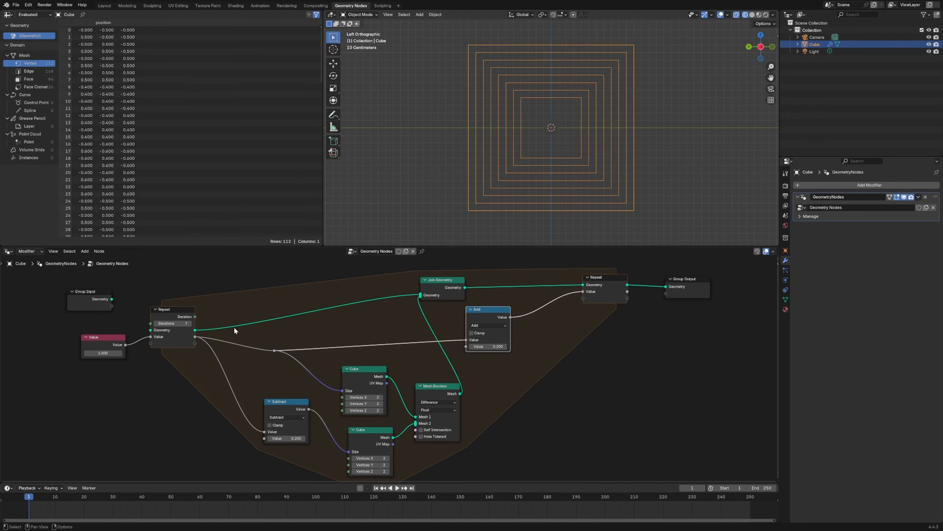
left_click_drag(184, 346, 176, 338)
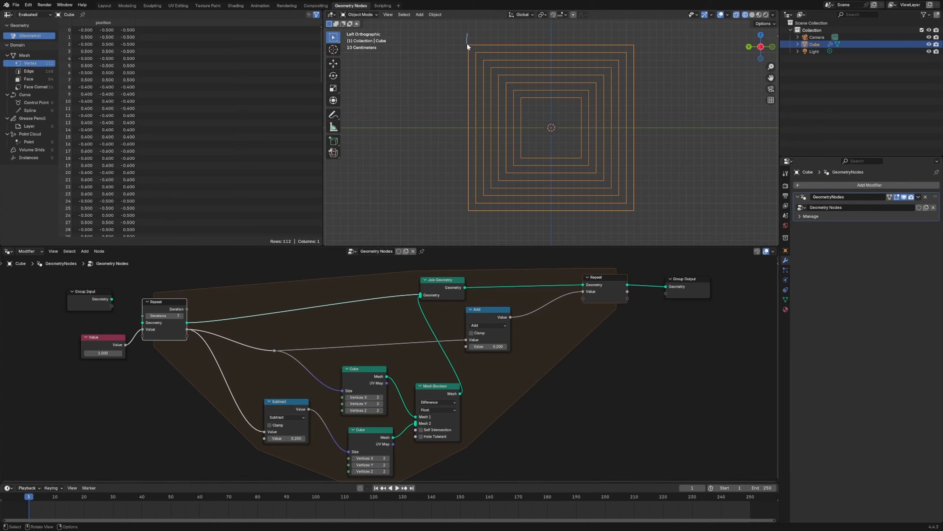
mouse_move(477, 36)
left_mouse_down()
mouse_move(476, 43)
mouse_move(477, 35)
mouse_move(488, 40)
mouse_move(455, 61)
left_mouse_up()
- Move the Group Output node far from the Repeat output to open space between them
middle_click_drag(547, 169, 630, 146)
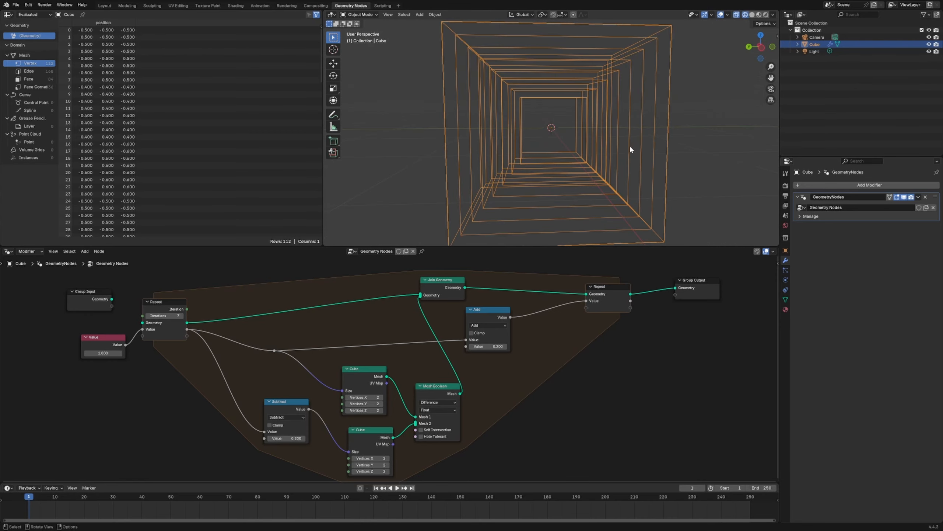
scroll(577, 383, "down", 5)
left_click(483, 336)
left_click_drag(489, 338, 572, 334)
left_click_drag(423, 349, 398, 354)
left_click_drag(565, 329, 578, 334)
left_click(469, 363)
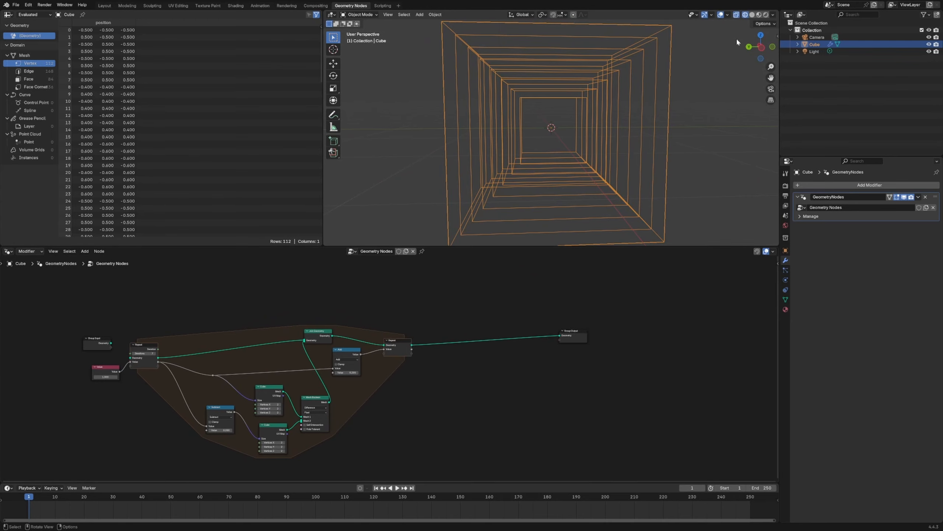
- Display the model in solid shading and adjust the Group Output node's position
left_click(752, 15)
scroll(576, 333, "up", 4)
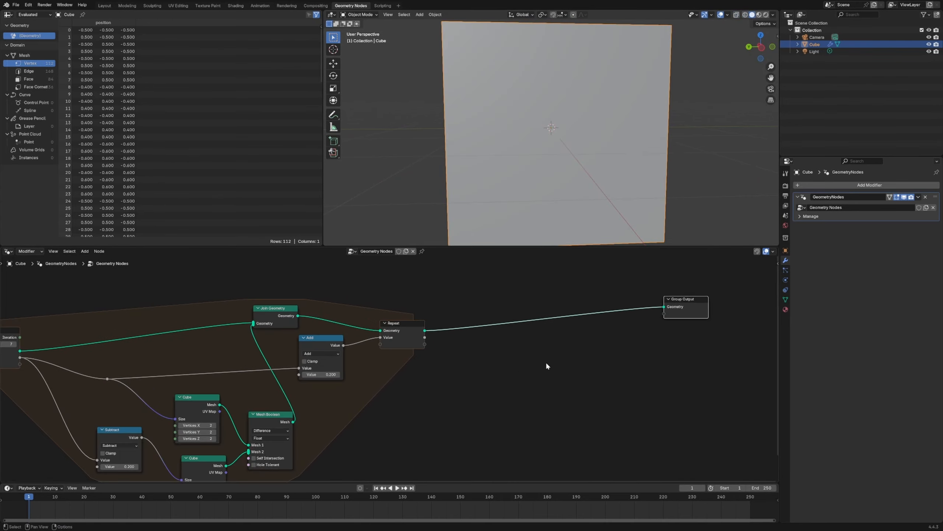
middle_click_drag(424, 335, 476, 328)
left_click_drag(627, 285, 644, 289)
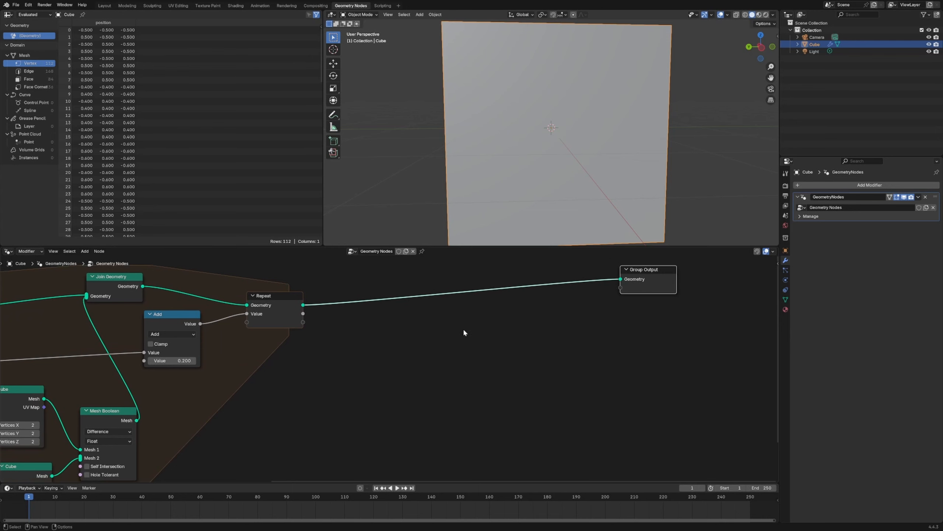
middle_click_drag(433, 333, 500, 329)
left_click(453, 342)
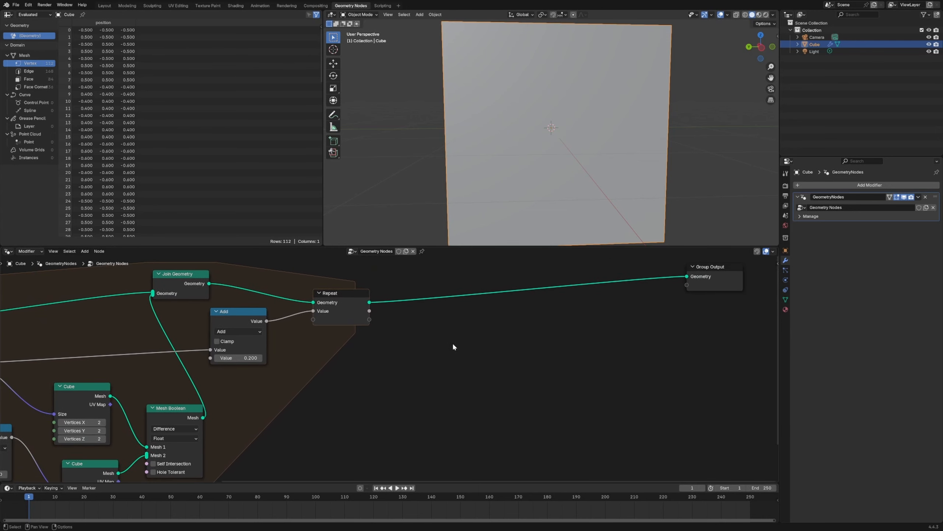
- Insert a Mesh Boolean node between the Repeat output and Group Output
key("shift+a")
type("boolean")
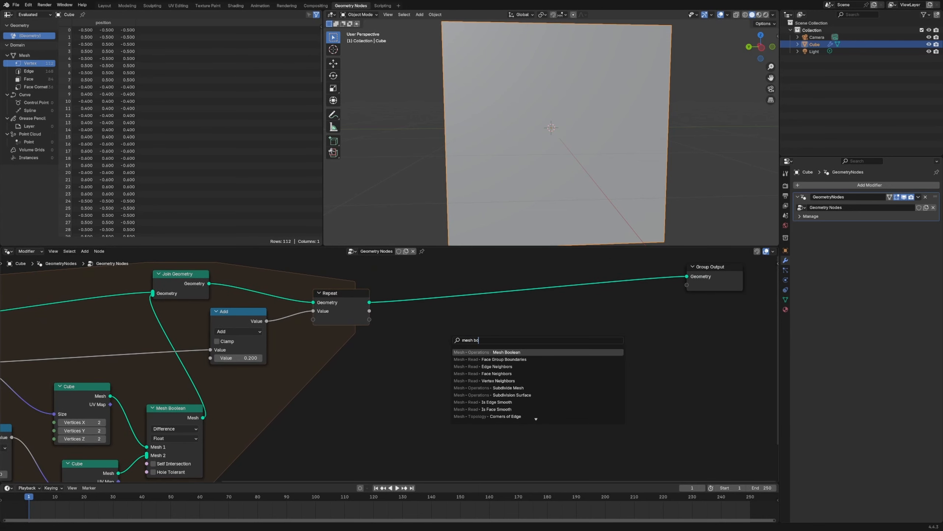
key("Return")
left_click(514, 257)
- Add a Cone node below the new Mesh Boolean and preview its mesh in a Viewer
key("shift+a")
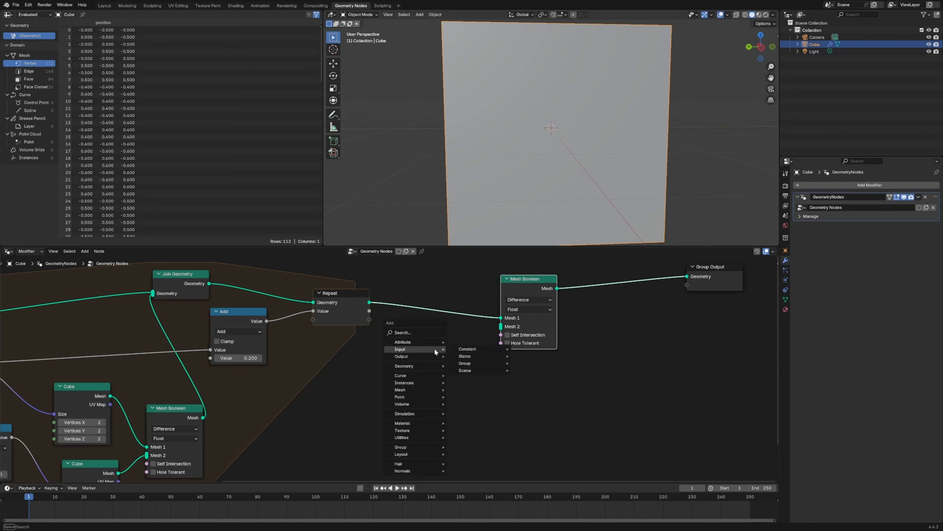
type("cone")
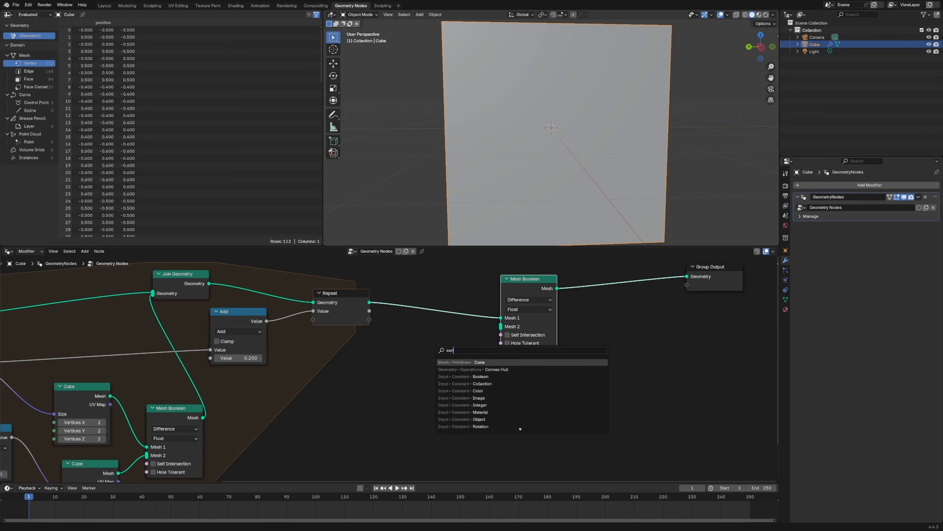
key("Return")
left_click(422, 362)
left_click(422, 363, "ctrl+shift")
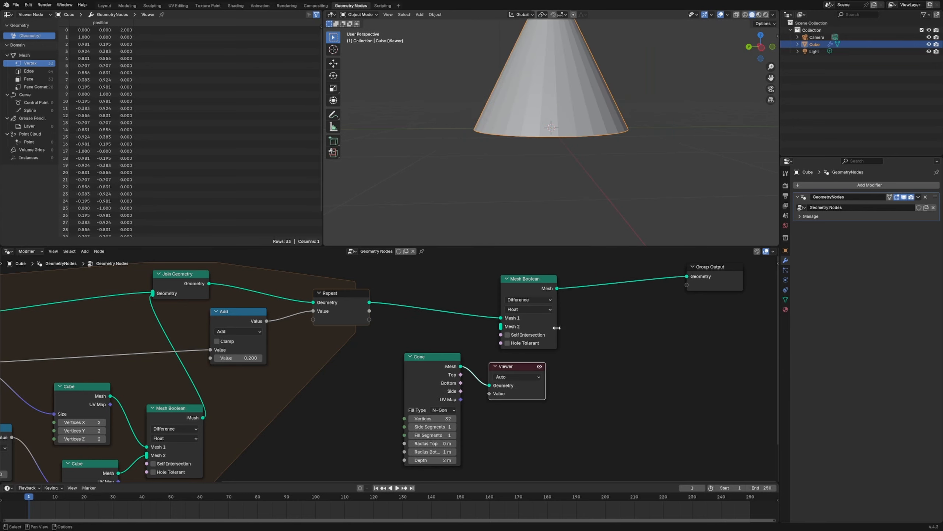
- Move the Viewer away from the Cone and insert a Transform Geometry node between them
left_click(512, 376)
left_click(512, 375)
left_click_drag(509, 368, 645, 368)
left_click(538, 400)
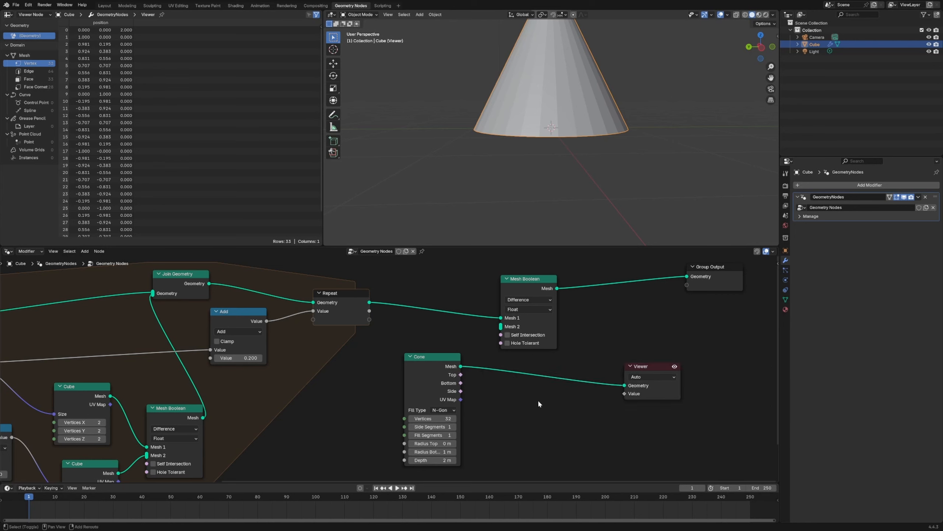
key("shift+a")
type("transform")
key("Return")
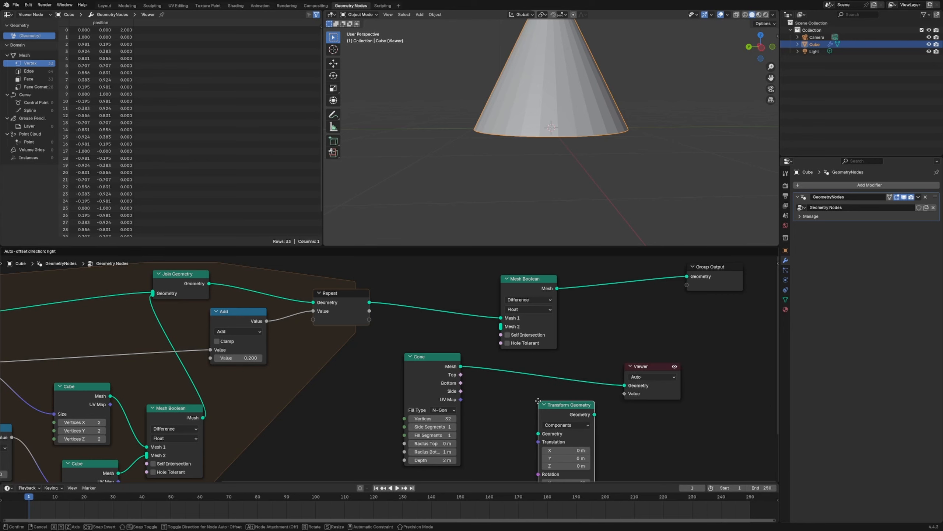
left_click(527, 380)
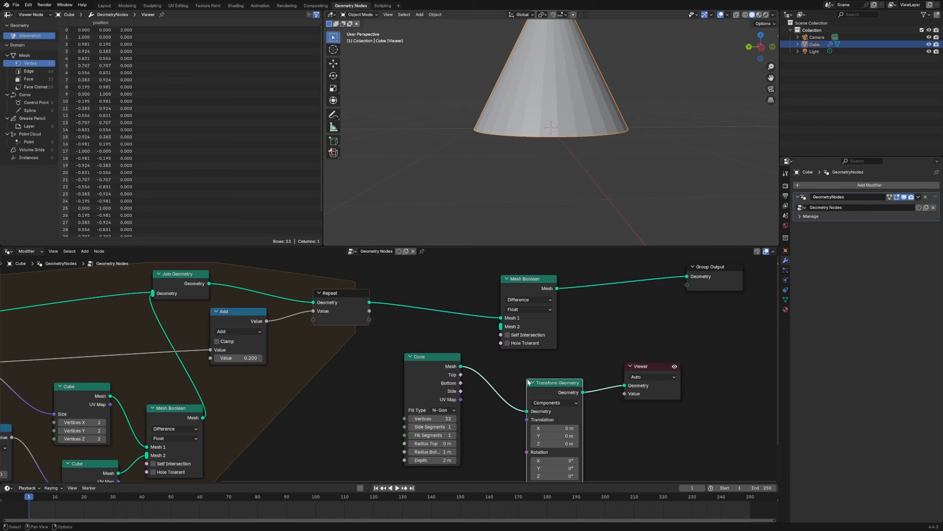
- Flip the cone with a 180° Y rotation, and set its bottom radius to 3.5 m, depth to 4.3 m and Z translation to 5.3 m
left_click(555, 476)
left_click(555, 468)
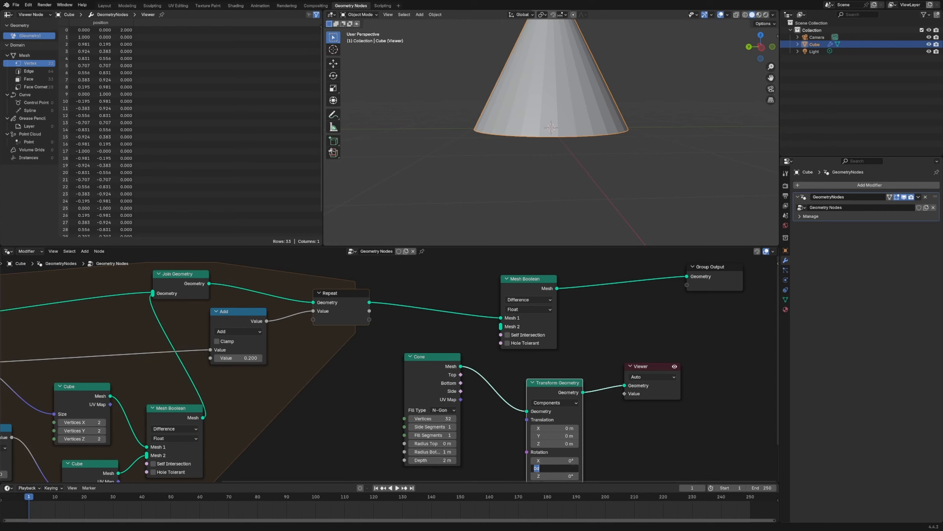
type("180")
key("Return")
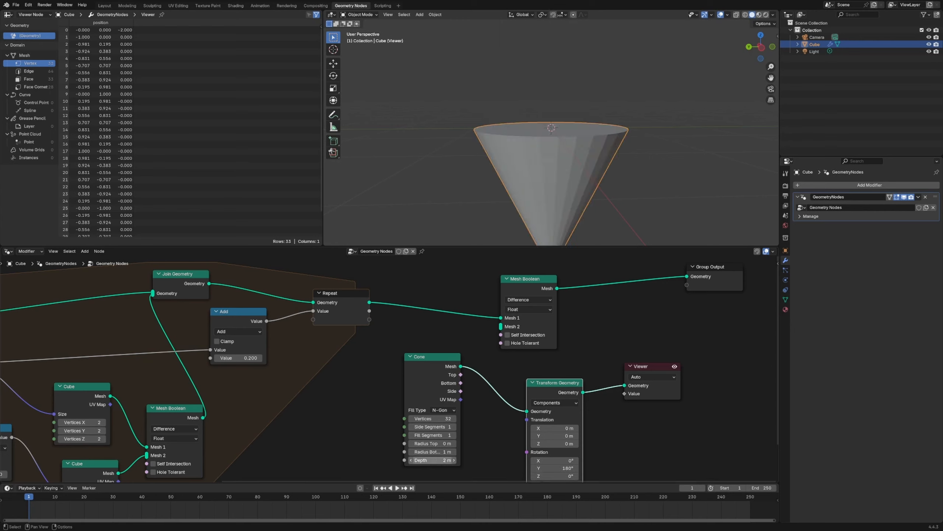
left_click_drag(433, 459, 451, 451)
left_click_drag(555, 443, 570, 443)
- Route the Cone through Transform Geometry into the new Mesh Boolean's Mesh 2 input and delete the Viewer
left_click_drag(526, 410, 504, 329)
left_click_drag(719, 350, 550, 434)
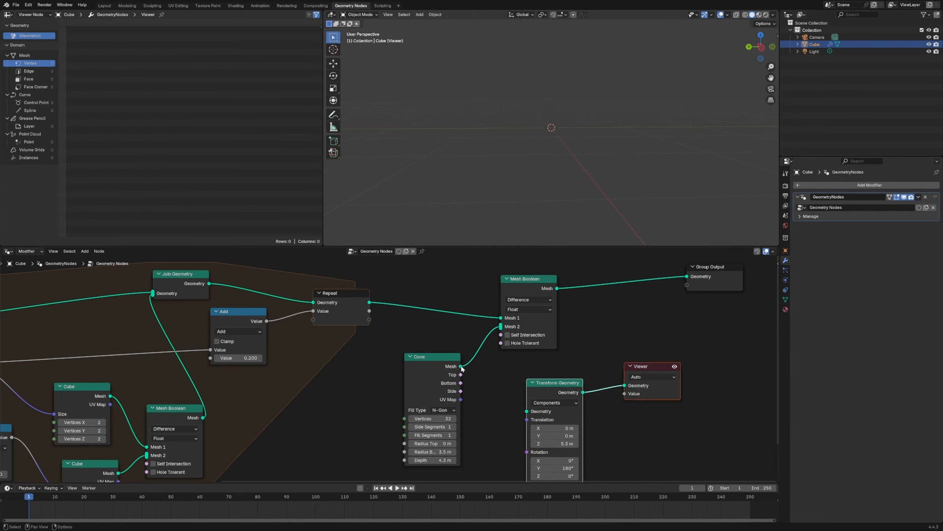
left_click_drag(461, 366, 527, 411)
left_click_drag(583, 392, 501, 327)
left_click(643, 366)
key("x")
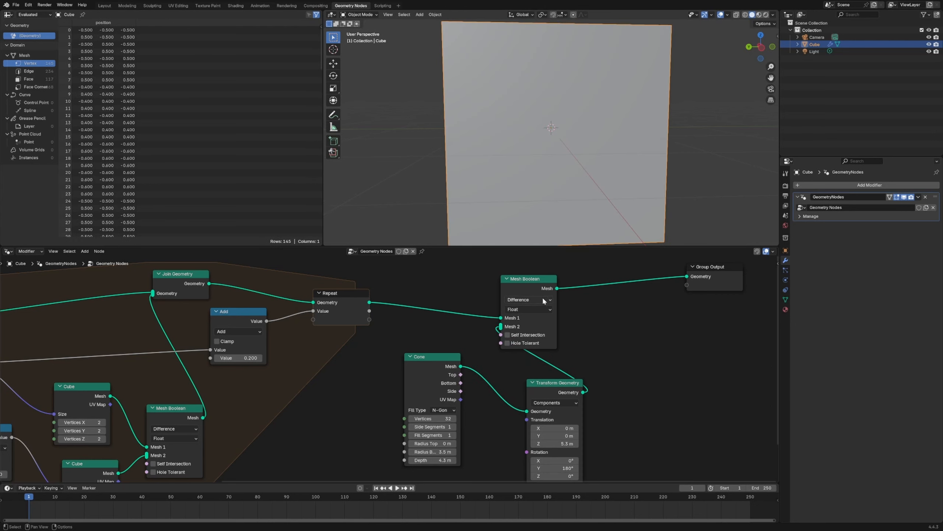
- Preview the new Mesh Boolean in a Viewer and lower the cone's Z translation until it cuts into the cube's top
left_click(548, 286, "ctrl+shift")
scroll(558, 140, "down", 5)
middle_click_drag(559, 139, 560, 164)
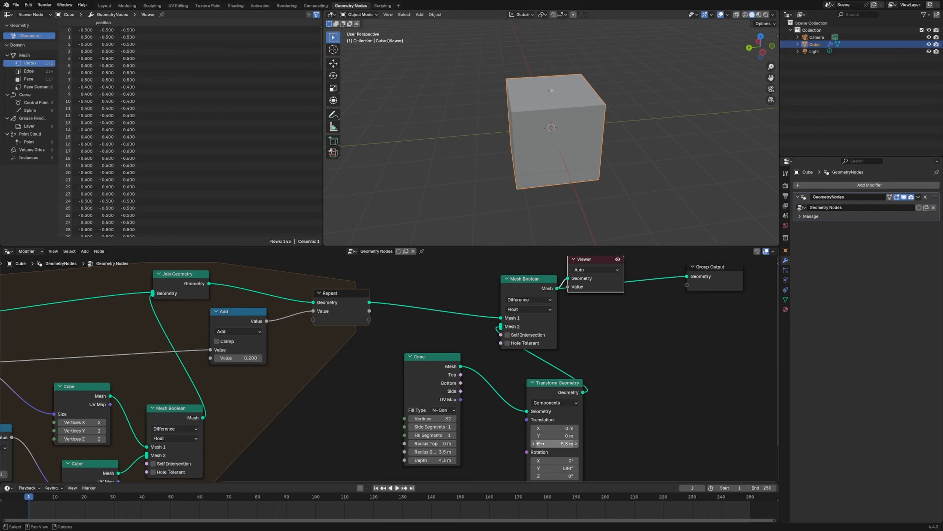
left_click_drag(544, 443, 520, 443)
middle_click_drag(561, 165, 547, 190)
- Spread out the Group Output, Viewer and new Mesh Boolean nodes
left_click_drag(696, 278, 740, 285)
left_click_drag(604, 279, 642, 265)
middle_click_drag(617, 347, 660, 375)
left_click_drag(557, 322, 583, 319)
middle_click_drag(618, 369, 494, 416)
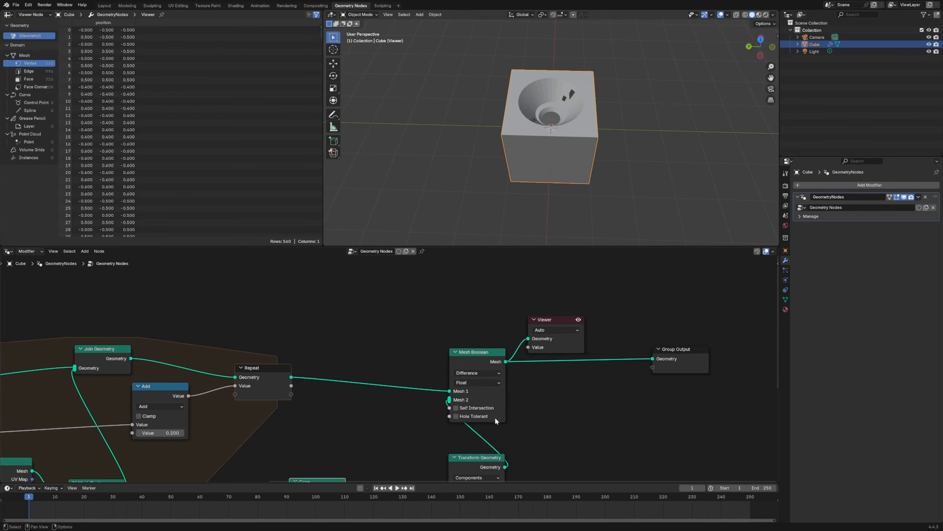
- Insert an Extrude Mesh node between the Repeat output and the new Mesh Boolean
key("shift+a")
type("extr")
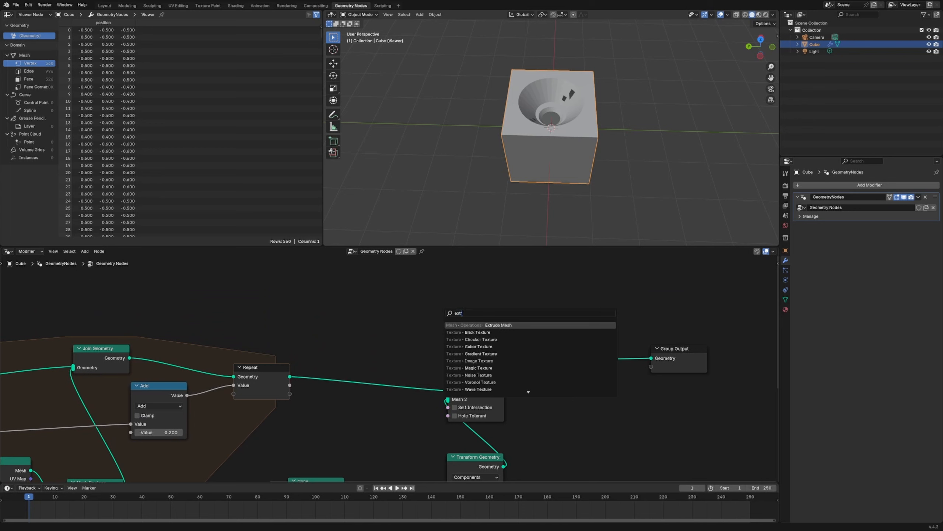
key("Return")
left_click_drag(332, 351, 333, 336)
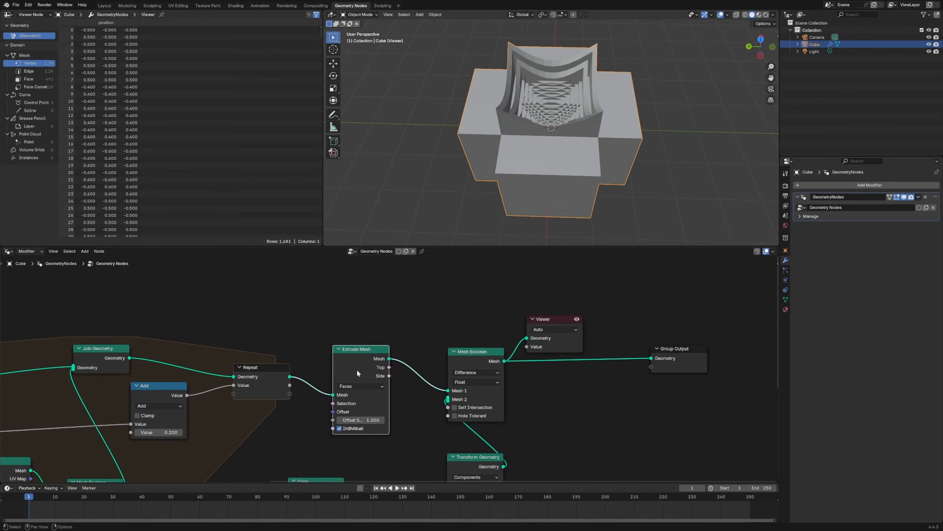
- Turn off Individual on the Extrude Mesh node and set its offset scale to -0.1
left_click(339, 428)
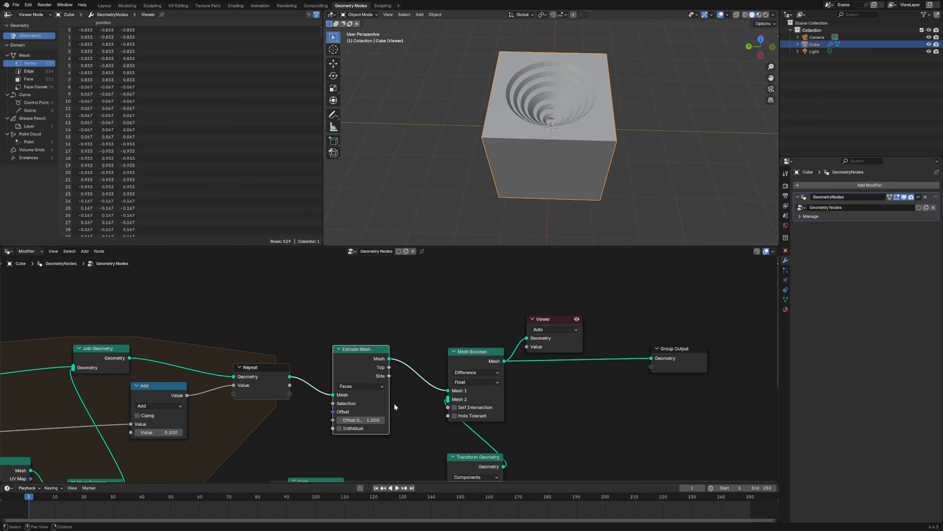
left_click(354, 428)
left_click(356, 428)
left_click(363, 430)
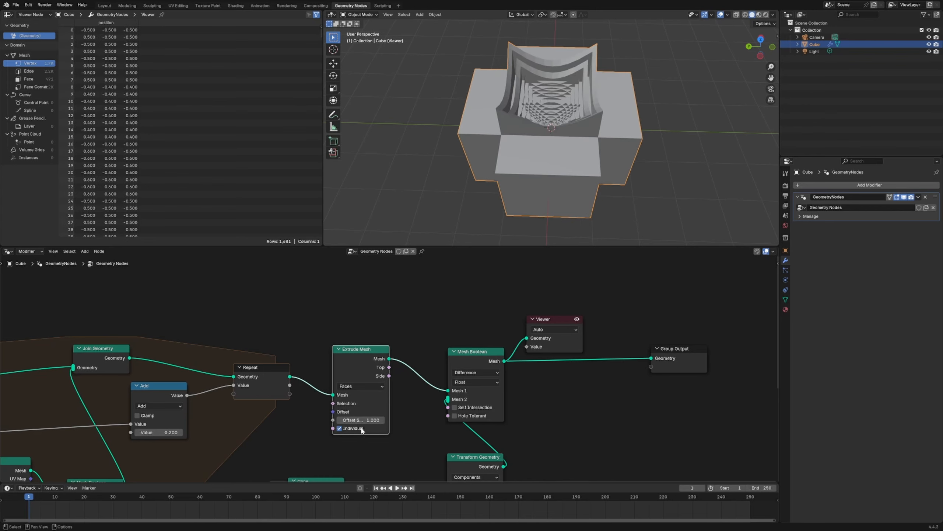
left_click(362, 429)
left_click(362, 419)
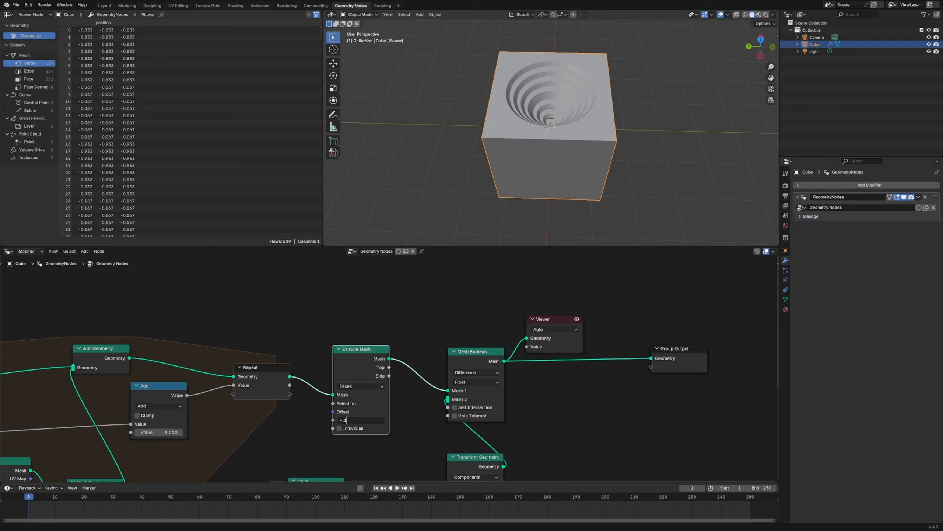
key("Return")
- Inspect the stepped cone cut up close and move the Viewer node away from the Mesh Boolean
scroll(621, 127, "up", 4)
middle_click_drag(595, 123, 554, 141)
scroll(581, 137, "up", 3)
scroll(559, 132, "down", 5)
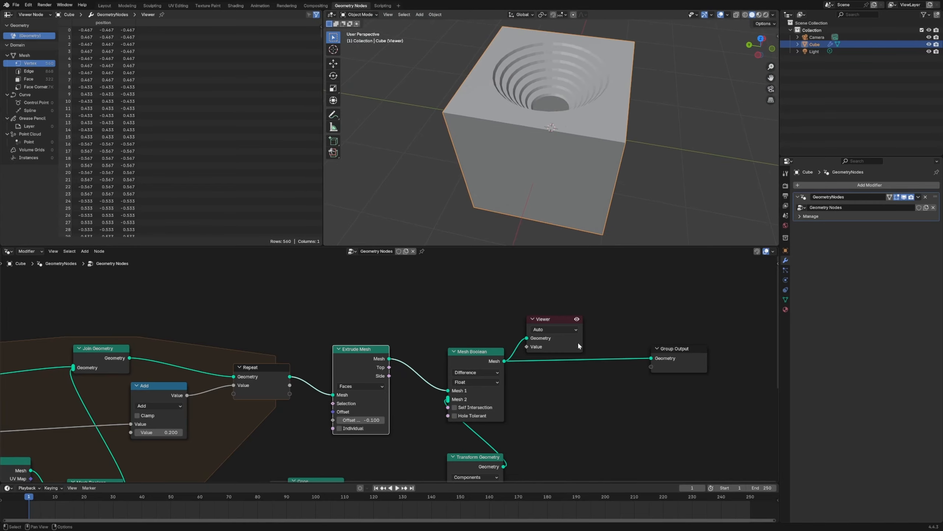
left_click_drag(578, 346, 601, 341)
- Set the Value node feeding the Repeat input to 0.5
middle_click_drag(400, 358, 564, 328)
middle_click_drag(240, 376, 560, 335)
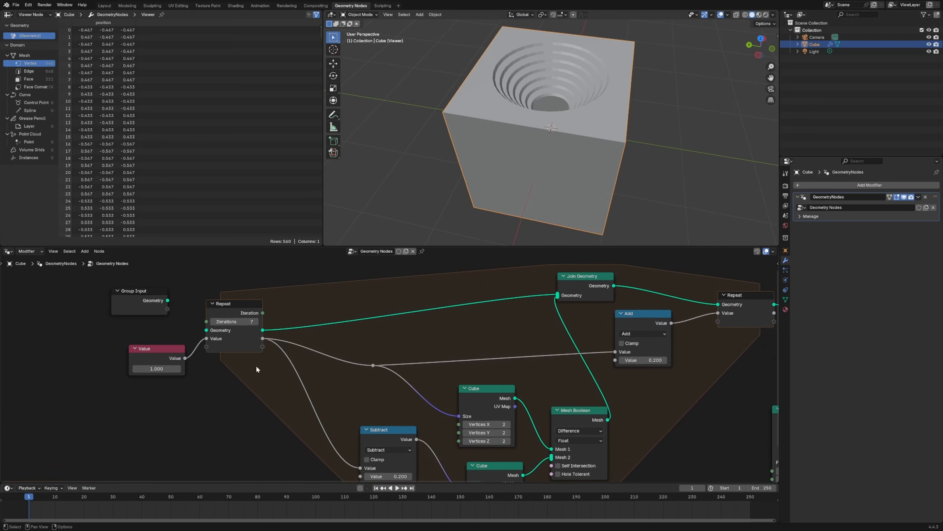
type("0.5")
key("Return")
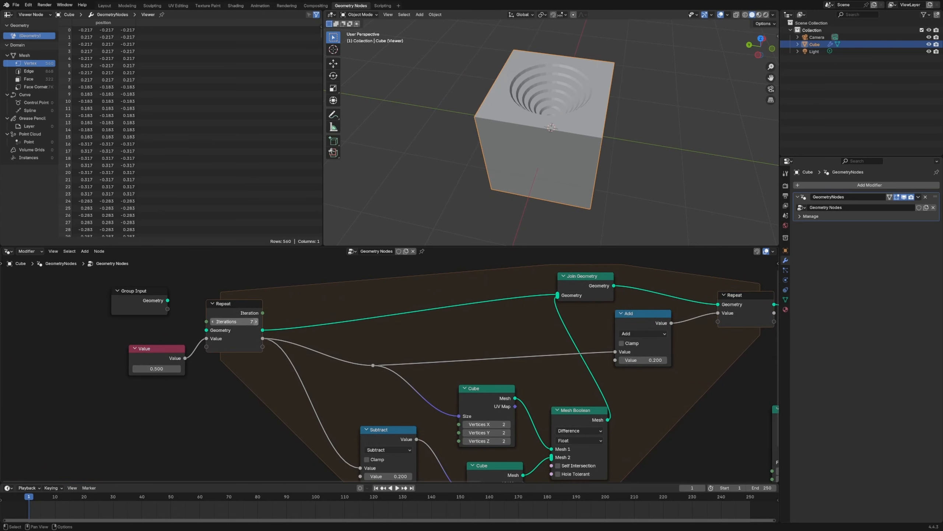
- Raise the Repeat zone's iterations to 11 and display the nested cubes in wireframe
left_click(255, 322)
left_click(255, 321)
left_click(256, 322)
left_click(255, 322)
mouse_move(518, 111)
middle_mouse_down()
mouse_move(539, 143)
mouse_move(527, 124)
mouse_move(538, 114)
mouse_move(678, 22)
mouse_move(572, 63)
mouse_move(564, 85)
mouse_move(615, 33)
mouse_move(530, 90)
middle_mouse_up()
left_click(745, 15)
middle_click_drag(574, 51, 590, 148)
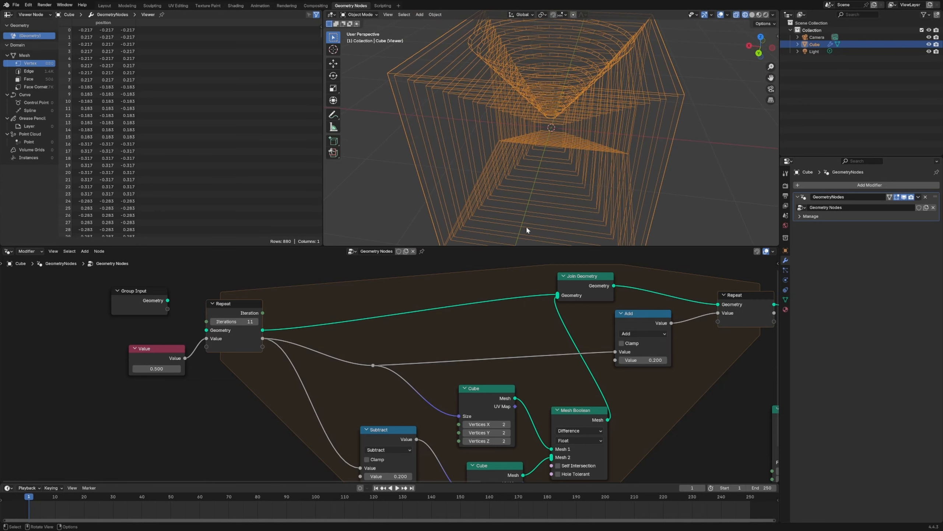
- Set the Value node feeding the Repeat zone to 0.2 and raise the iterations to 12
double_click(157, 368)
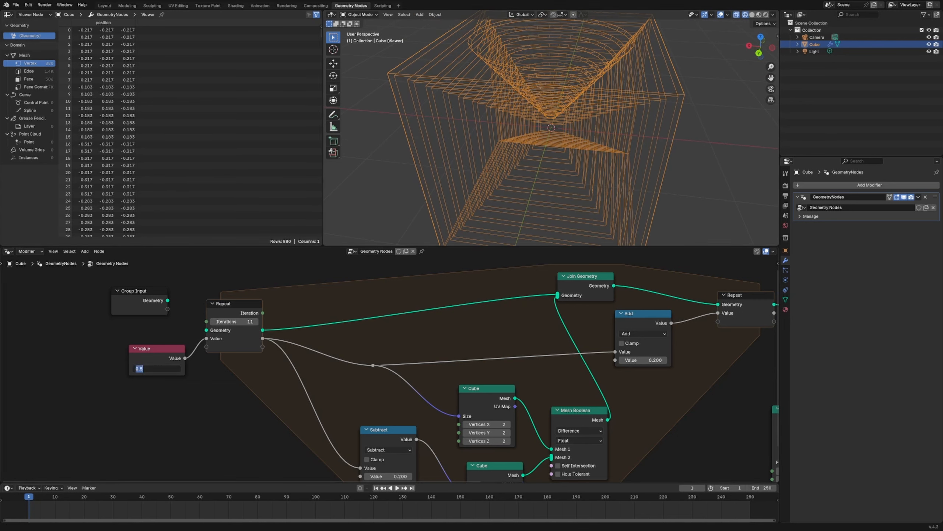
type("0.2")
key("Return")
middle_click_drag(556, 148, 216, 366)
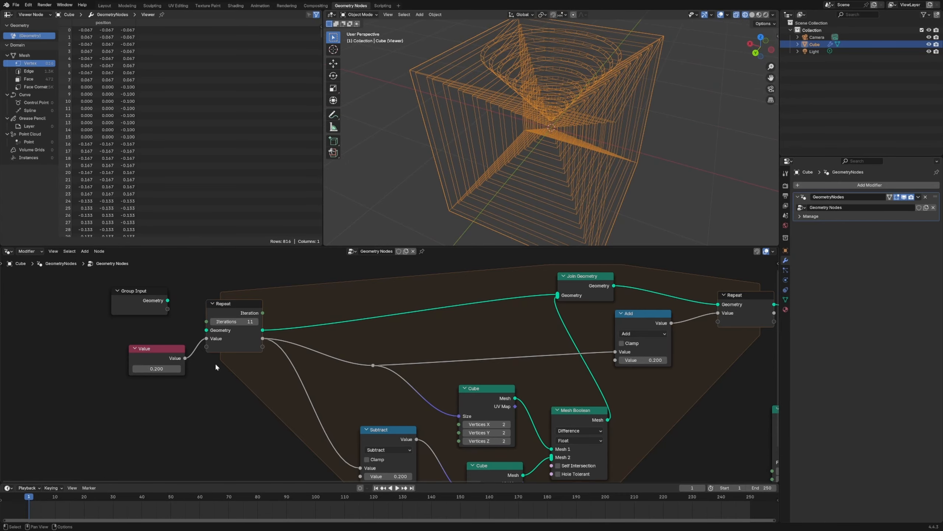
left_click(259, 321)
middle_click_drag(360, 233, 546, 151)
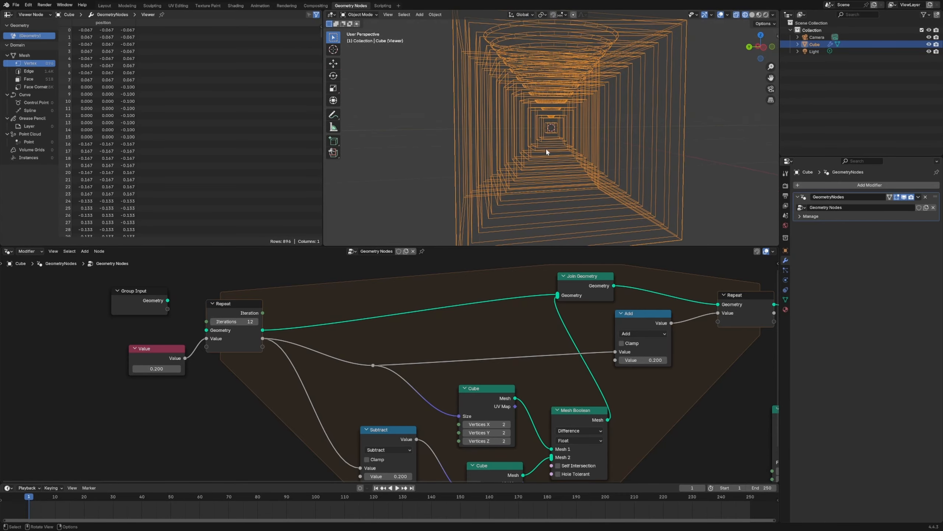
- Return the viewport to solid shading and lower the cone's Z translation to 4 m in its Transform Geometry node
left_click(752, 14)
mouse_move(669, 96)
middle_mouse_down()
mouse_move(615, 161)
mouse_move(560, 174)
mouse_move(576, 149)
mouse_move(612, 128)
mouse_move(627, 201)
middle_mouse_up()
scroll(605, 130, "down", 6)
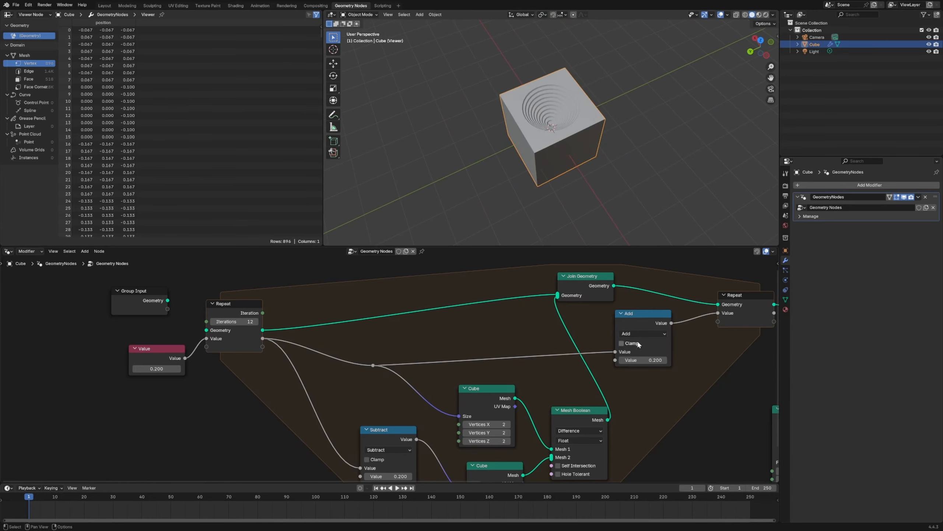
middle_click_drag(757, 389, 396, 368)
mouse_move(555, 155)
middle_mouse_down()
mouse_move(549, 146)
mouse_move(539, 152)
middle_mouse_up()
scroll(549, 146, "up", 5)
middle_click_drag(598, 373, 526, 354)
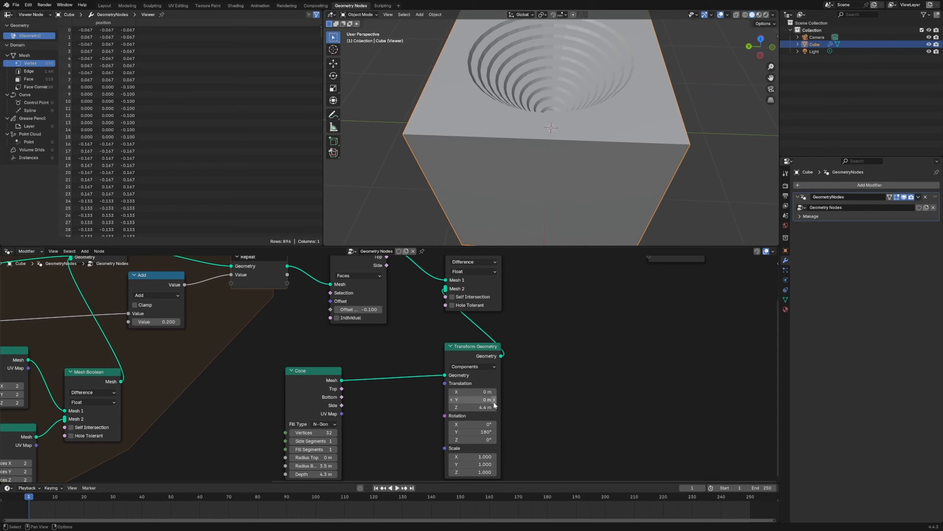
mouse_move(486, 407)
left_mouse_down()
mouse_move(501, 407)
mouse_move(474, 406)
mouse_move(484, 407)
left_mouse_up()
middle_click_drag(643, 324, 557, 348)
scroll(603, 124, "down", 5)
middle_click_drag(604, 124, 552, 158)
- Delete the Viewer node and move the Group Output farther from the Mesh Boolean
middle_click_drag(540, 306, 537, 356)
left_click_drag(606, 321, 673, 318)
left_click(547, 303)
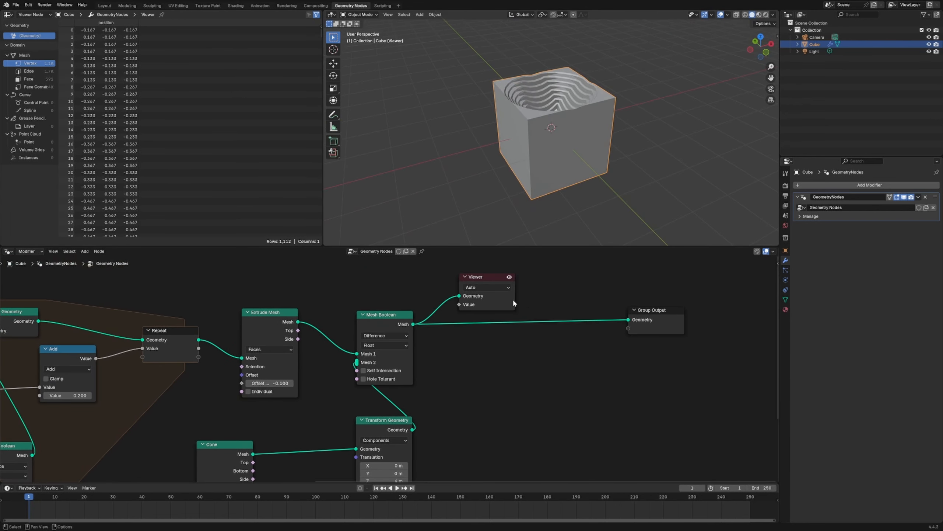
key("ctrl+x")
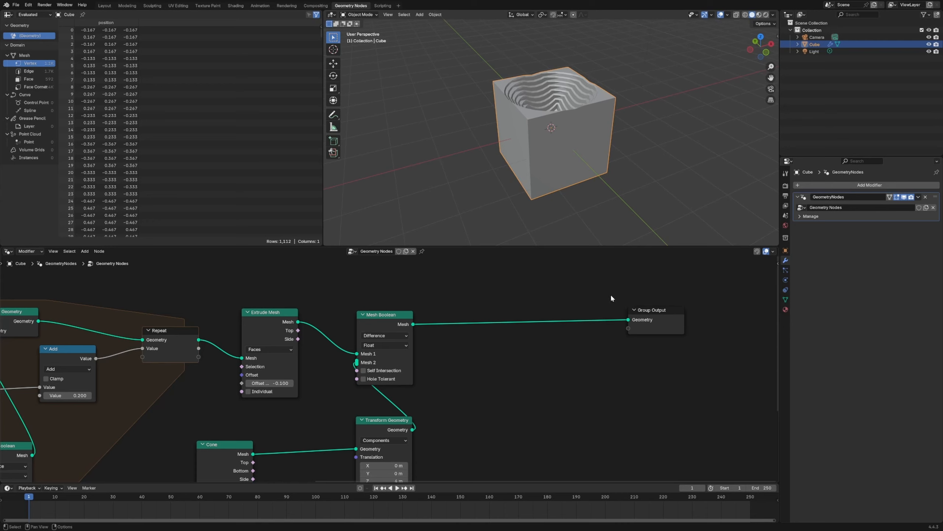
left_click_drag(654, 310, 684, 312)
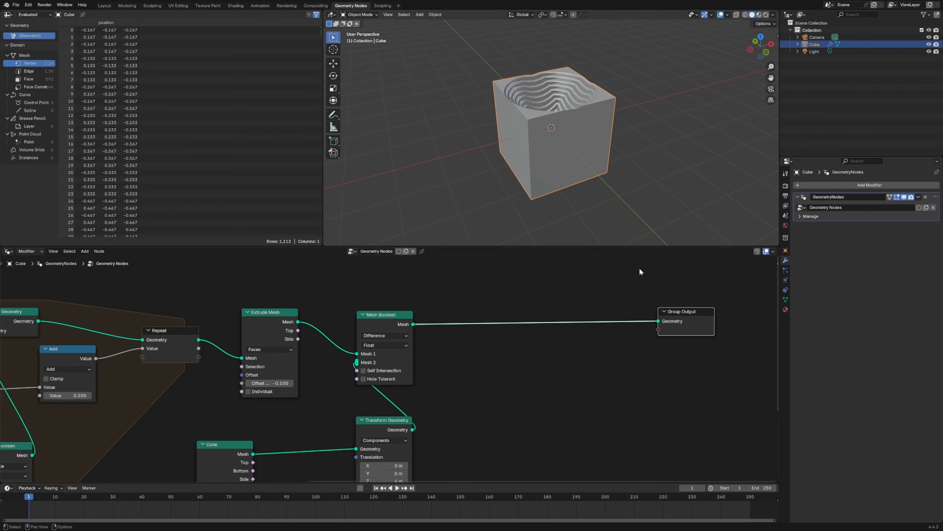
- Try Shade Auto Smooth on the cube with a smaller smoothing angle, and remove the resulting Smooth by Angle modifier
key("alt+a")
right_click(583, 154)
left_click(560, 156)
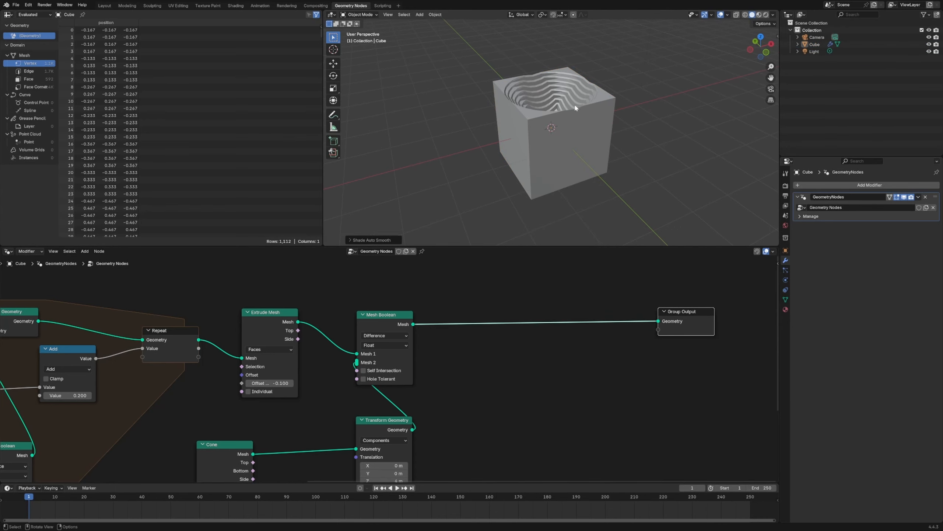
left_click(578, 126)
right_click(577, 127)
left_click(565, 131)
mouse_move(563, 131)
middle_mouse_down()
mouse_move(579, 163)
mouse_move(577, 126)
middle_mouse_up()
scroll(568, 116, "up", 4)
middle_click_drag(540, 44, 536, 56)
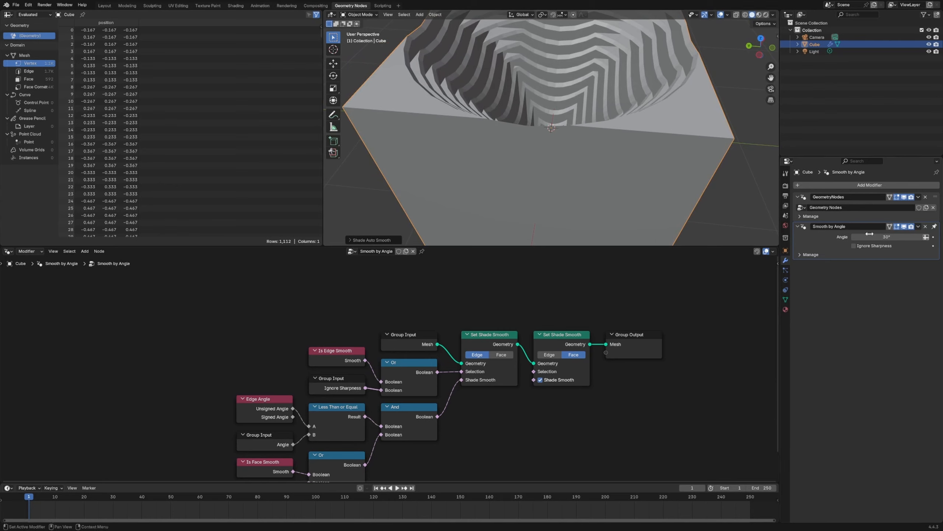
left_click_drag(870, 234, 874, 237)
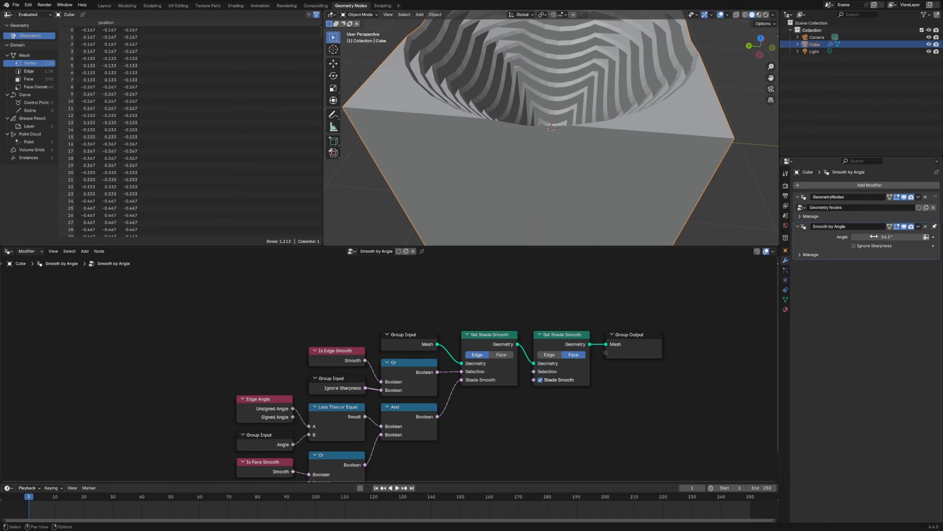
left_click(925, 227)
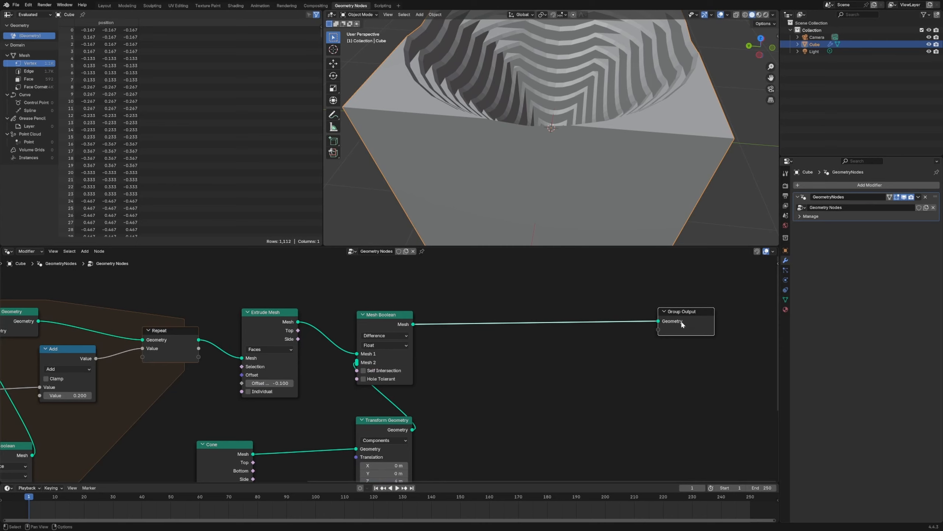
- Insert a Set Shade Smooth node between the final Mesh Boolean and the Group Output
left_click(600, 348)
key("shift+a")
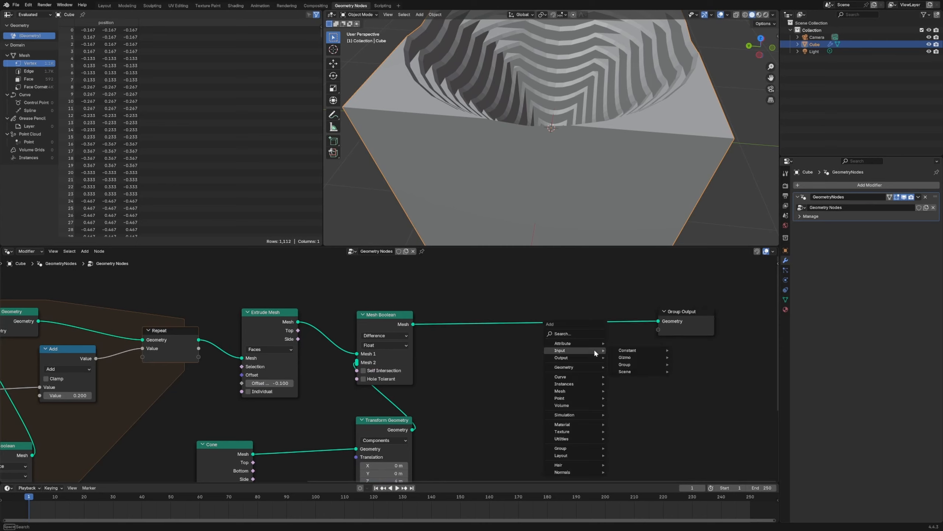
type("set s")
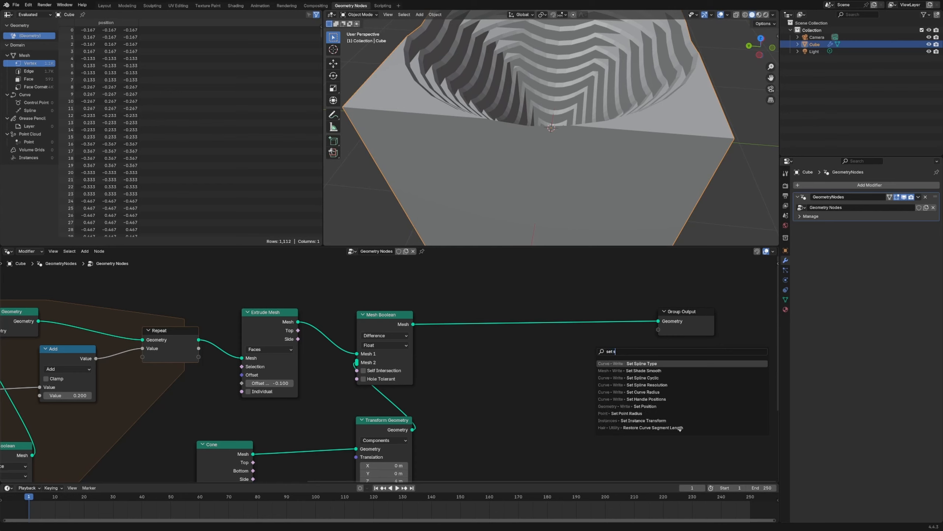
type("hade")
key("Return")
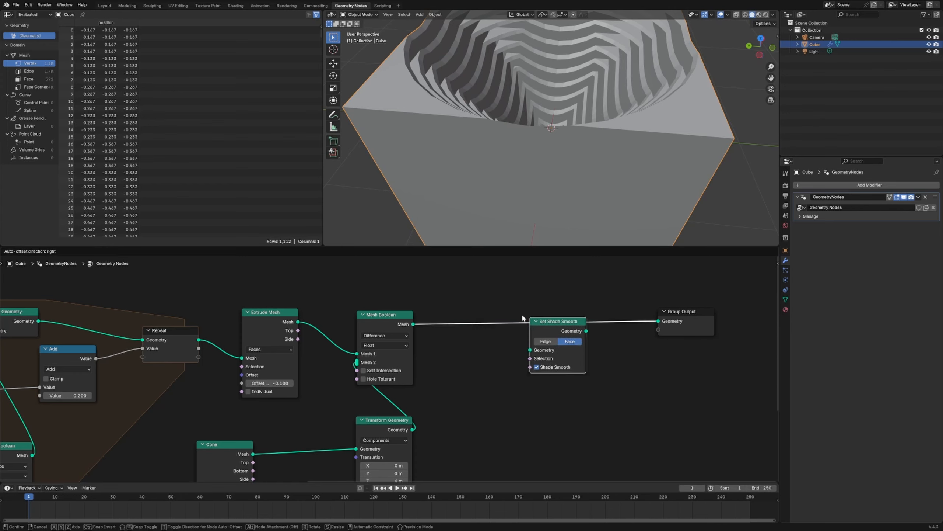
left_click(533, 326)
- Duplicate the Set Shade Smooth node in front of the Group Output, set the copy to Edge and turn off its Shade Smooth
key("shift+d")
left_click(626, 329)
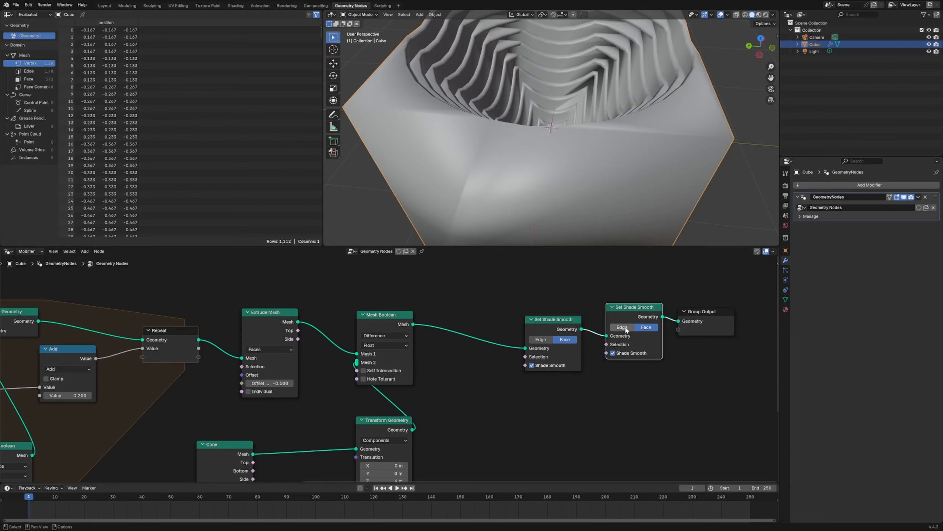
left_click(632, 354)
- Space out the two Set Shade Smooth nodes and the Group Output into a tidy row
left_click_drag(686, 329, 712, 341)
left_click_drag(610, 309, 619, 326)
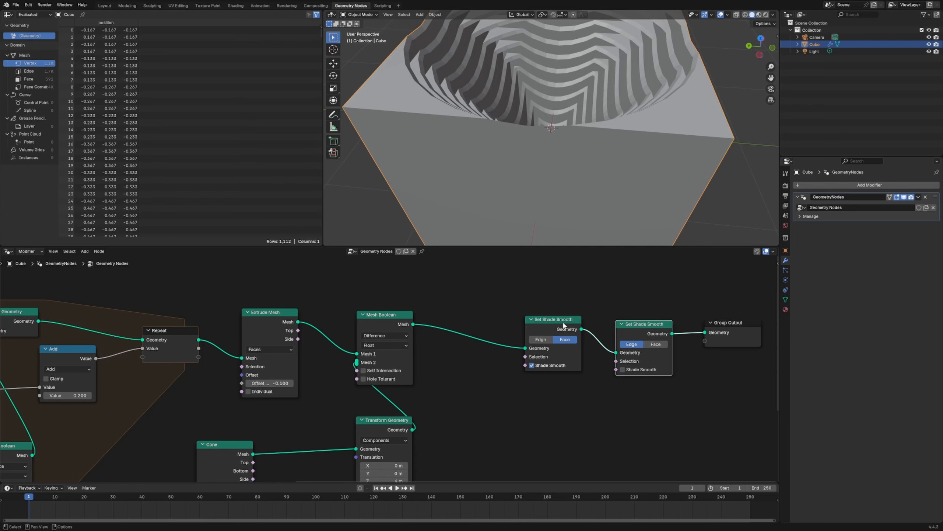
left_click_drag(563, 323, 544, 317)
left_click_drag(718, 324, 722, 316)
middle_click_drag(563, 344, 564, 317)
left_click_drag(546, 295, 546, 305)
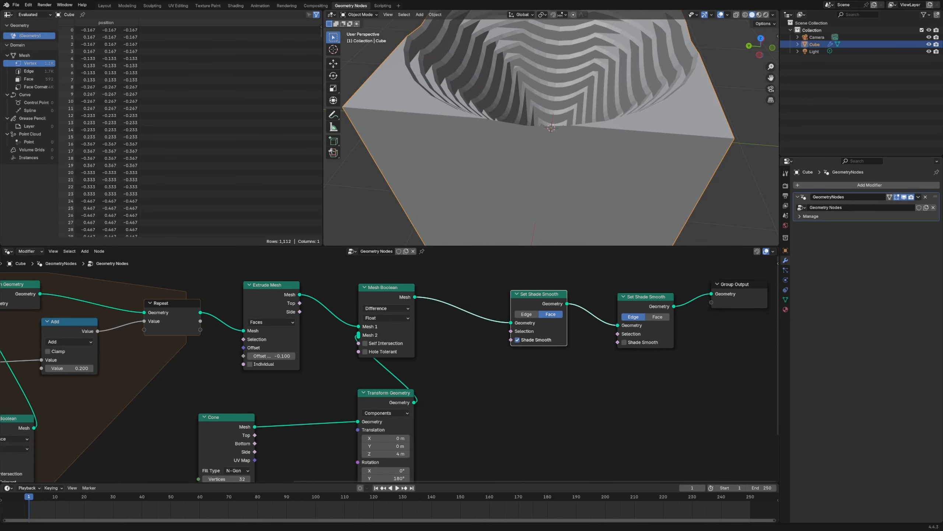
left_click(550, 384)
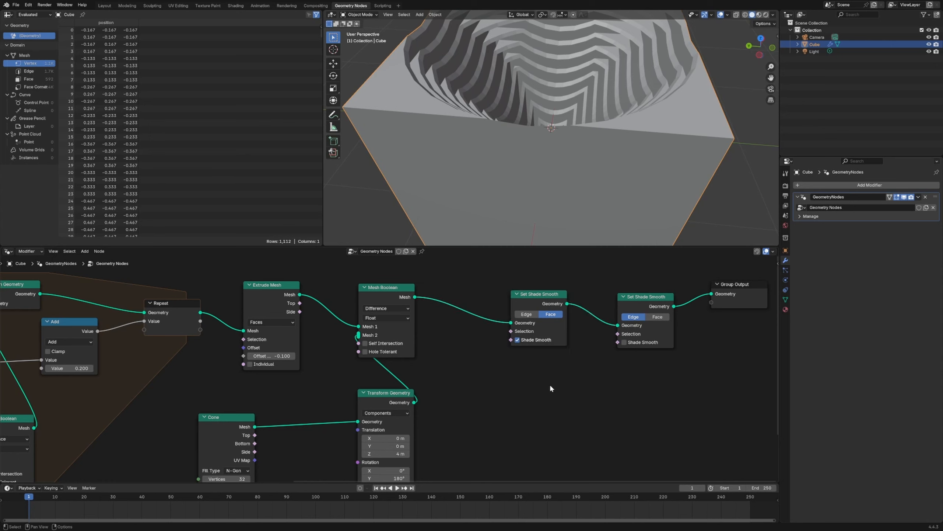
key("shift+a")
type("edge")
key("Down")
key("Down")
key("Down")
key("Down")
key("Return")
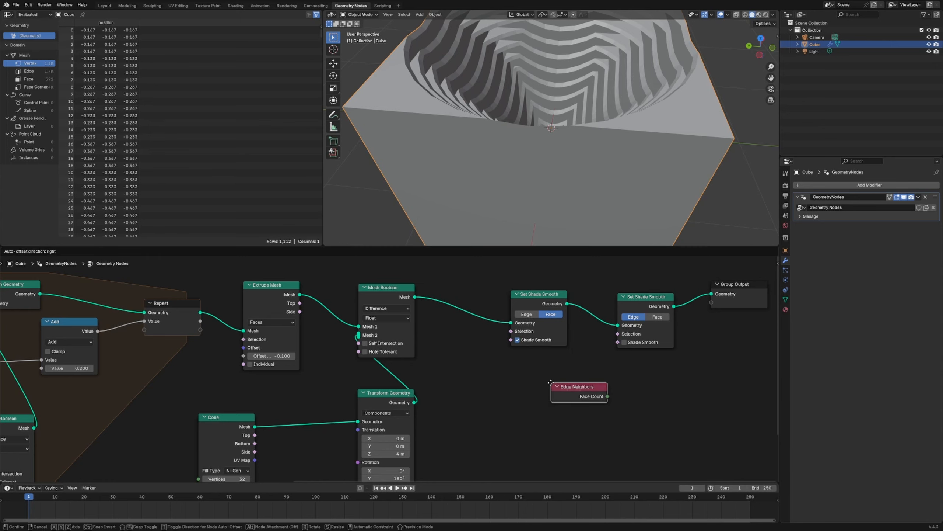
left_click(550, 383)
key("x")
- Add an Edge Angle node below the Set Shade Smooth nodes
key("shift+a")
type("e")
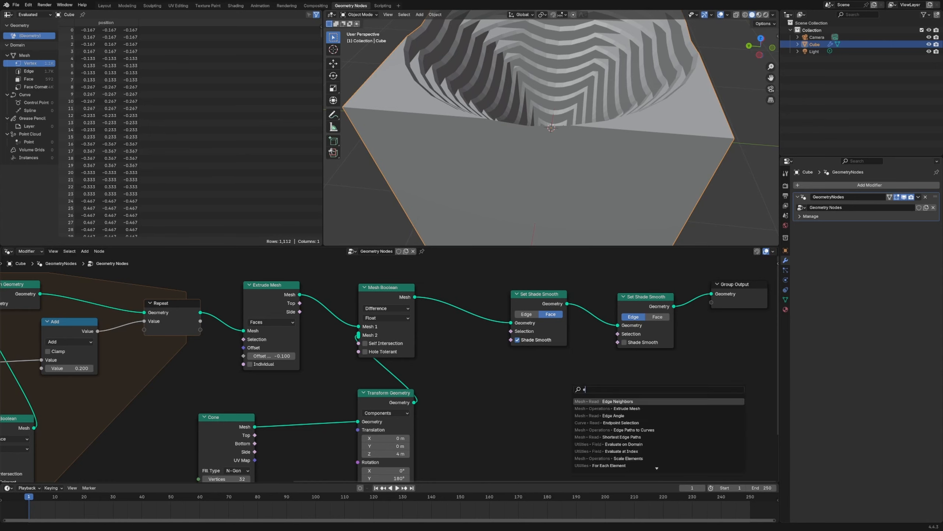
type("dge ang")
key("Return")
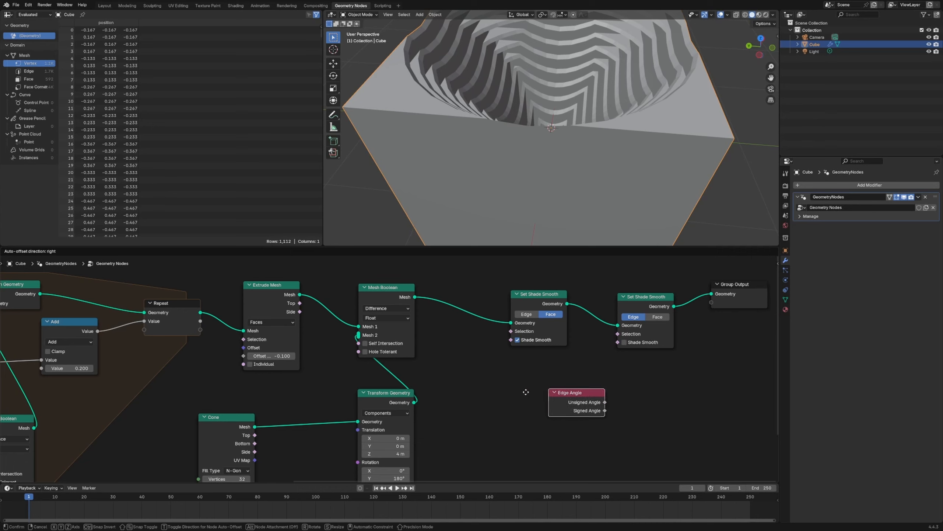
left_click(512, 399)
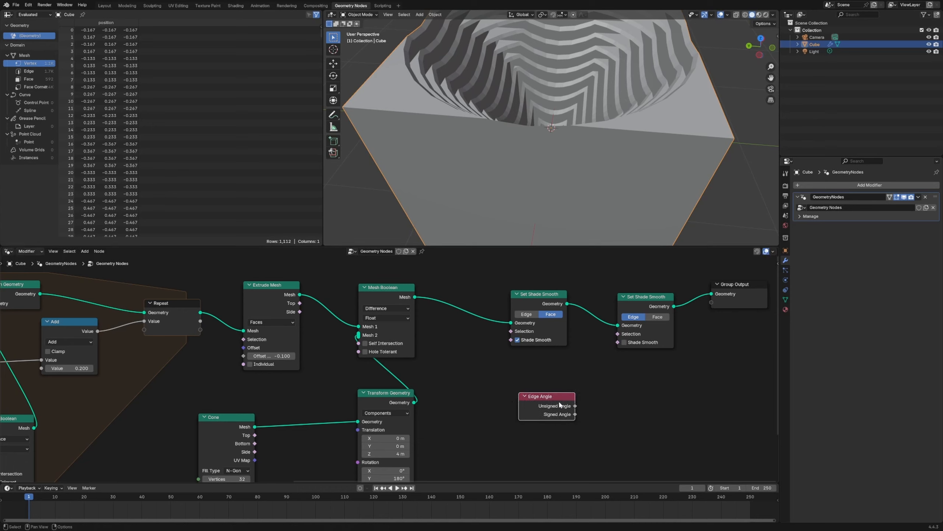
left_click_drag(560, 405, 513, 400)
- Add a Greater Than compare node and connect the Edge Angle's Unsigned Angle to its A input
key("shift+a")
type("gr")
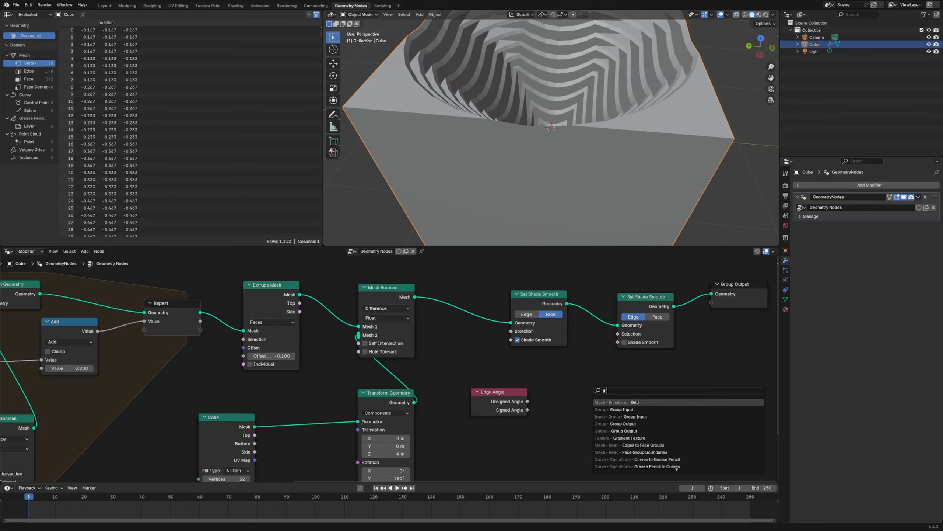
type("eater")
key("Return")
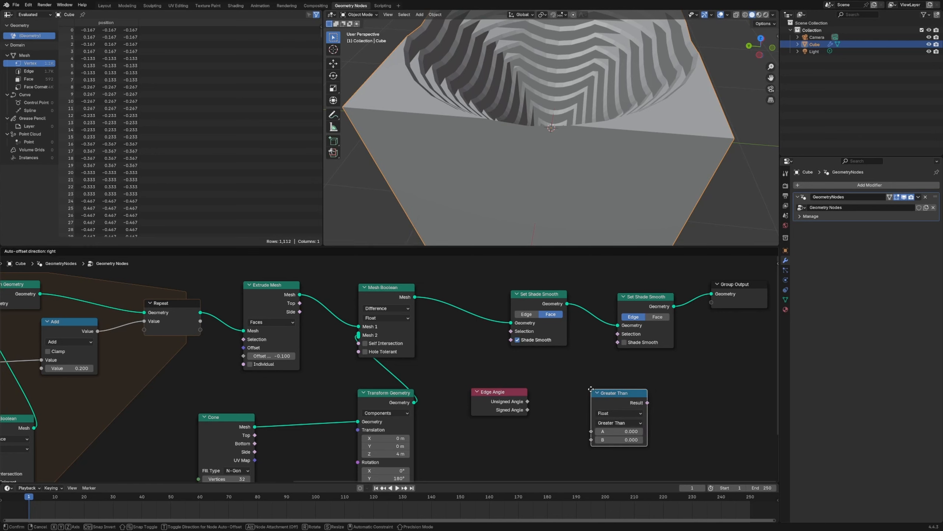
left_click(569, 379)
left_click_drag(527, 401, 570, 421)
- Add a Math node below the Edge Angle, set it to To Radians and enter 30 degrees
key("shift+a")
type("mat")
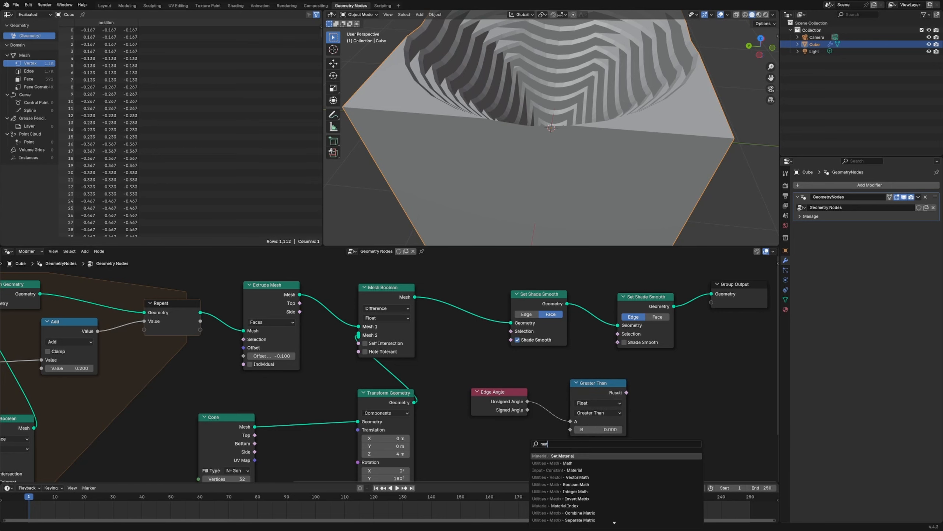
type("h")
key("Return")
left_click(499, 443)
scroll(483, 435, "up", 2)
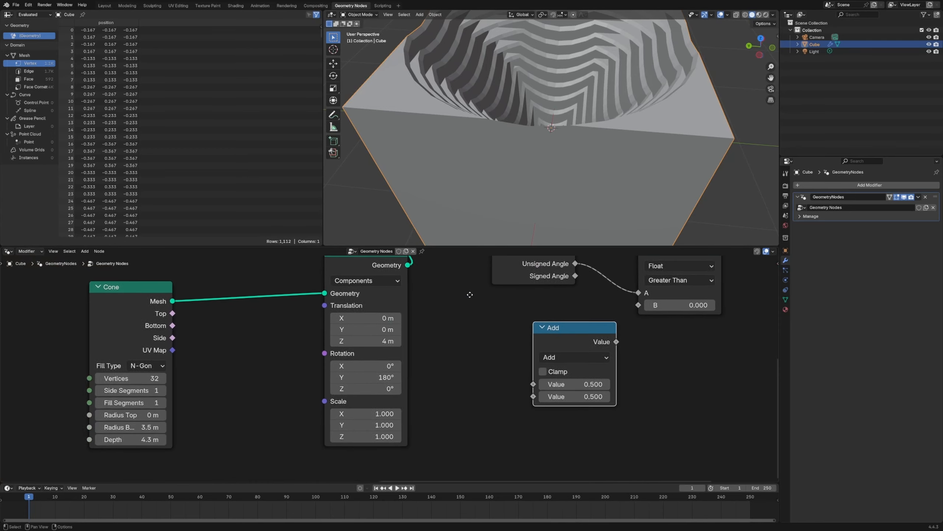
left_click(526, 467)
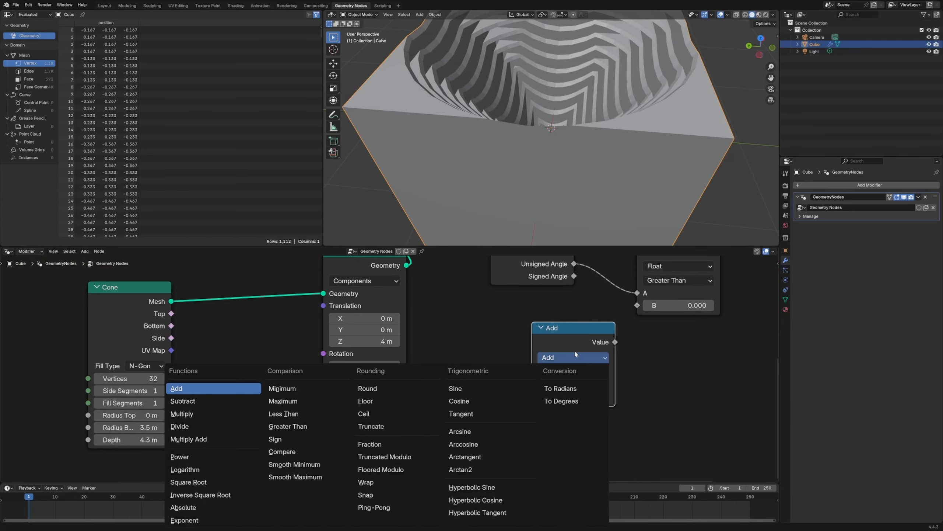
left_click(560, 388)
left_click(574, 385)
type("30")
key("Return")
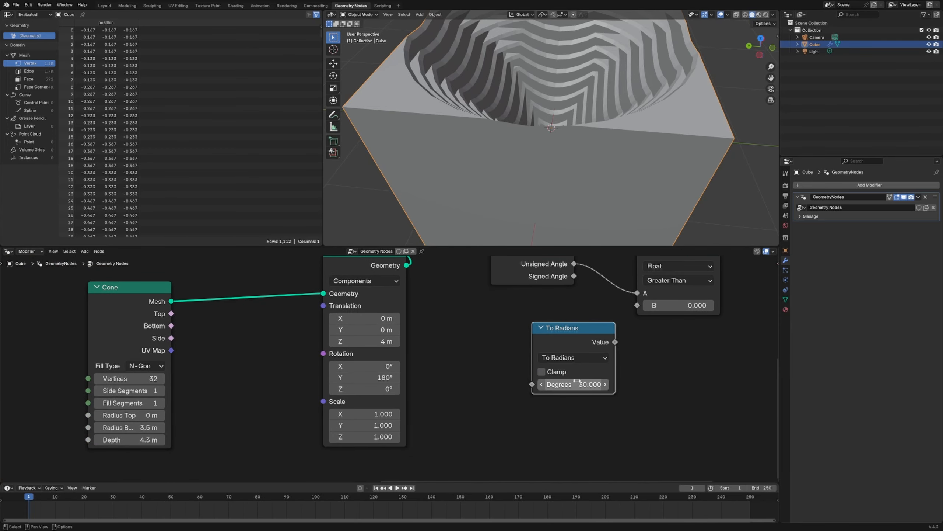
- Connect the To Radians value to the Greater Than's B input and its result to the edge Set Shade Smooth's Shade Smooth input
left_click_drag(615, 342, 637, 305)
middle_click_drag(637, 306, 498, 447)
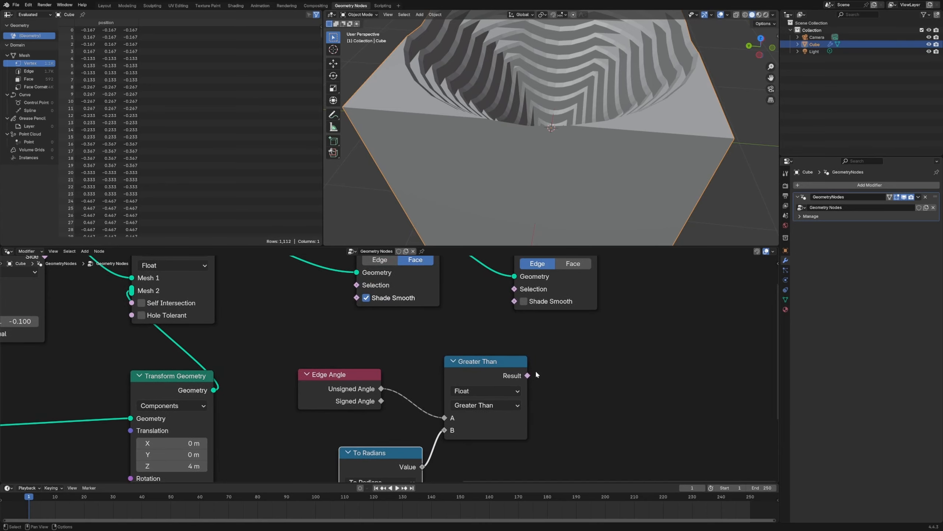
left_click_drag(527, 375, 508, 308)
middle_click_drag(561, 93, 619, 42)
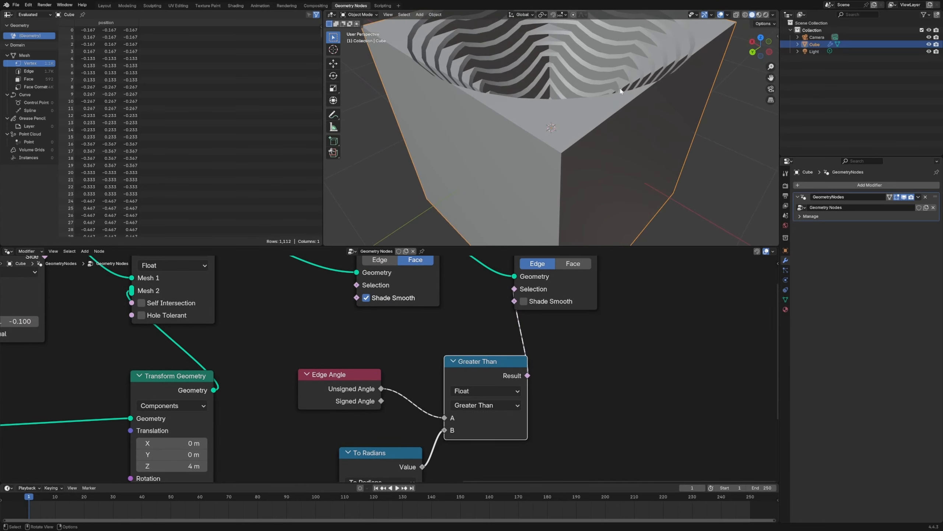
- Mute and unmute both Set Shade Smooth nodes to compare the shading, and move the Edge one closer to the Group Output
middle_click_drag(532, 296, 493, 377)
left_click(506, 337)
left_click(506, 337)
left_click(512, 319)
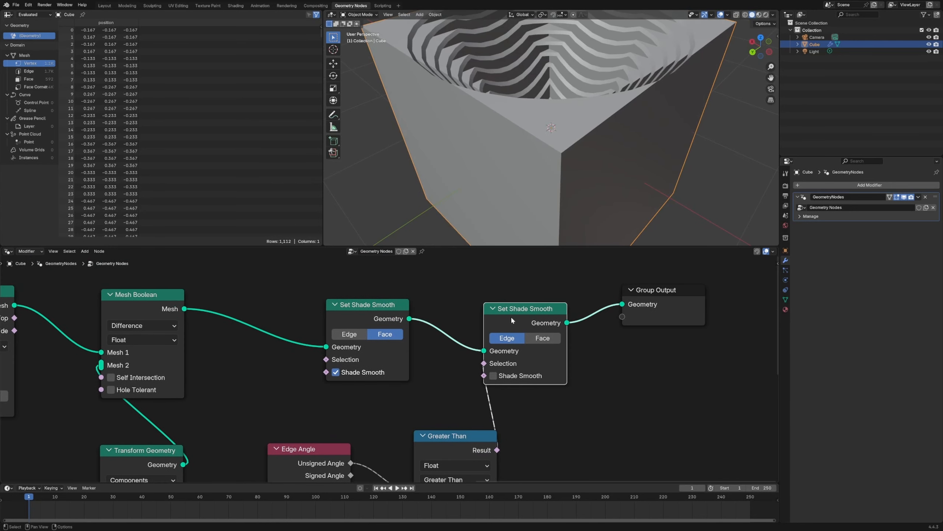
key("m")
key("m")
left_click(379, 314)
key("m")
key("m")
key("m")
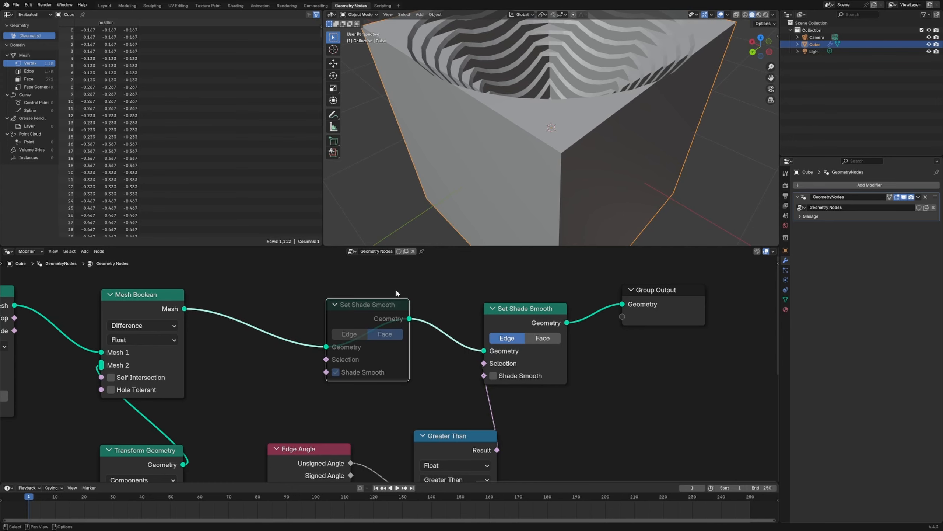
key("m")
left_click_drag(535, 316, 548, 289)
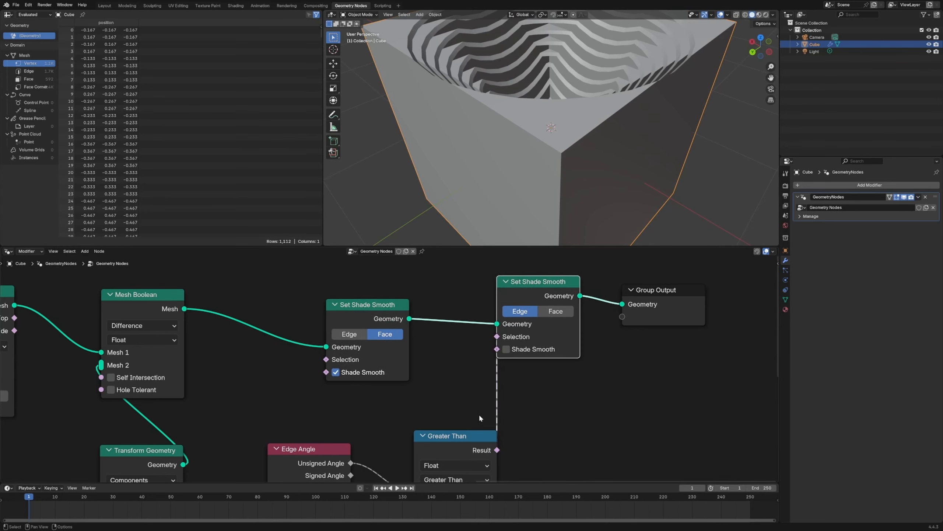
- Move the Greater Than, Edge Angle and To Radians nodes up, closer beneath the two Set Shade Smooth nodes
left_click_drag(462, 450, 450, 416)
left_click_drag(312, 459, 320, 436)
middle_click_drag(513, 408, 496, 368)
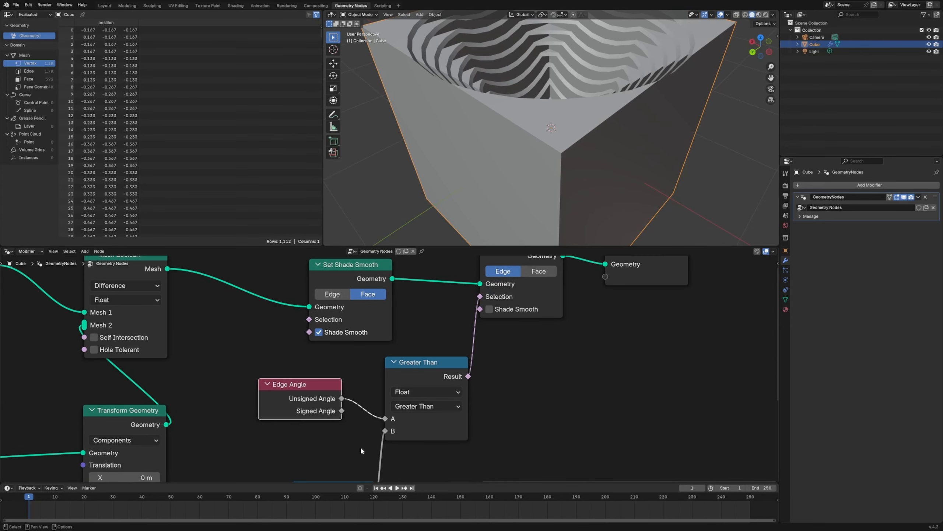
middle_click_drag(361, 449, 372, 385)
left_click_drag(372, 422, 334, 397)
middle_click_drag(339, 385, 333, 471)
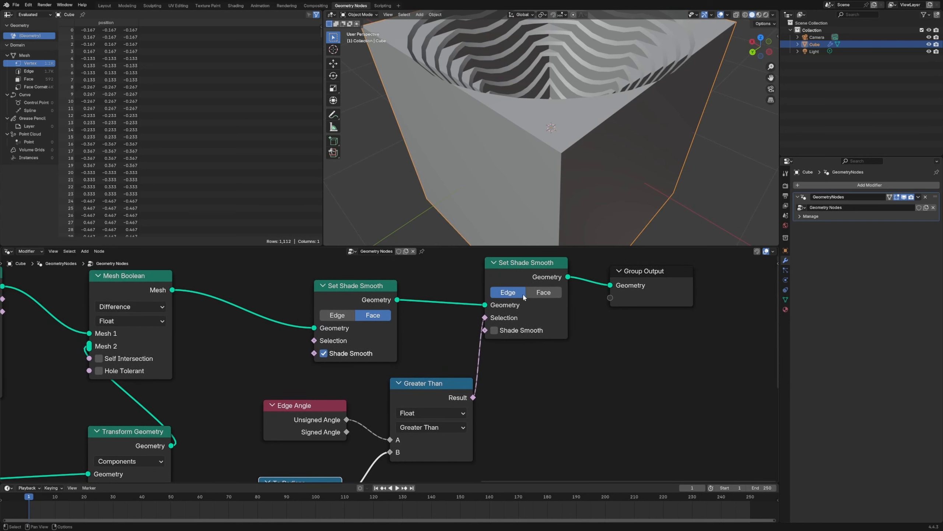
left_click_drag(535, 269, 538, 268)
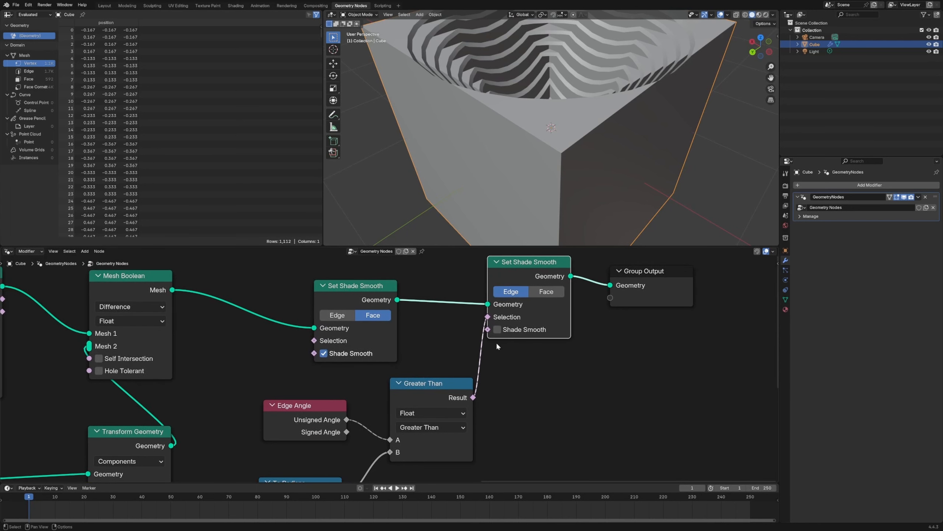
- Switch the second Set Shade Smooth to Face and back to Edge, and move the first one nearly level with it
left_click(541, 293)
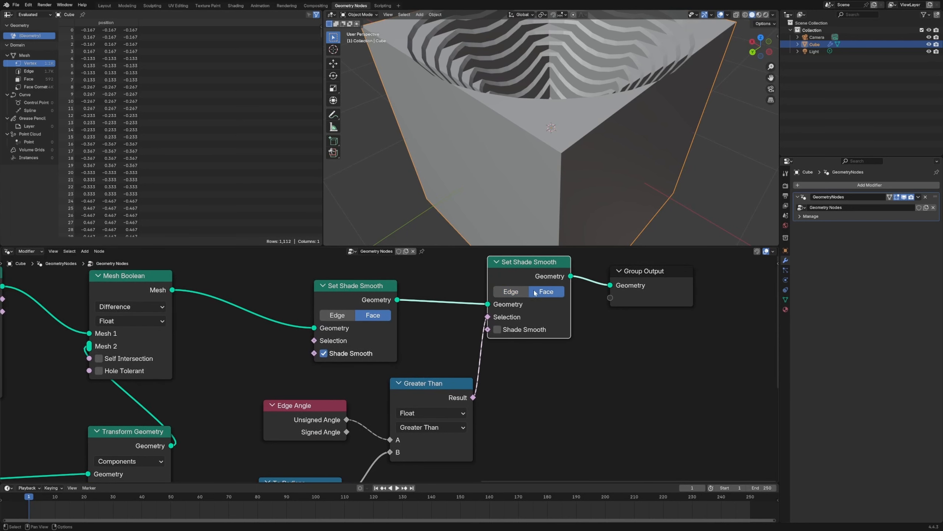
left_click(512, 292)
left_click_drag(372, 301, 382, 285)
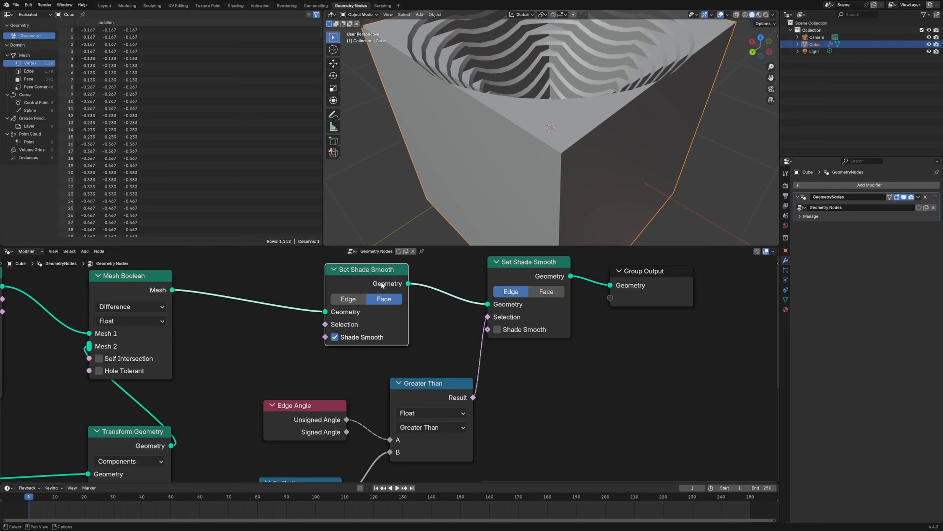
scroll(537, 145, "down", 6)
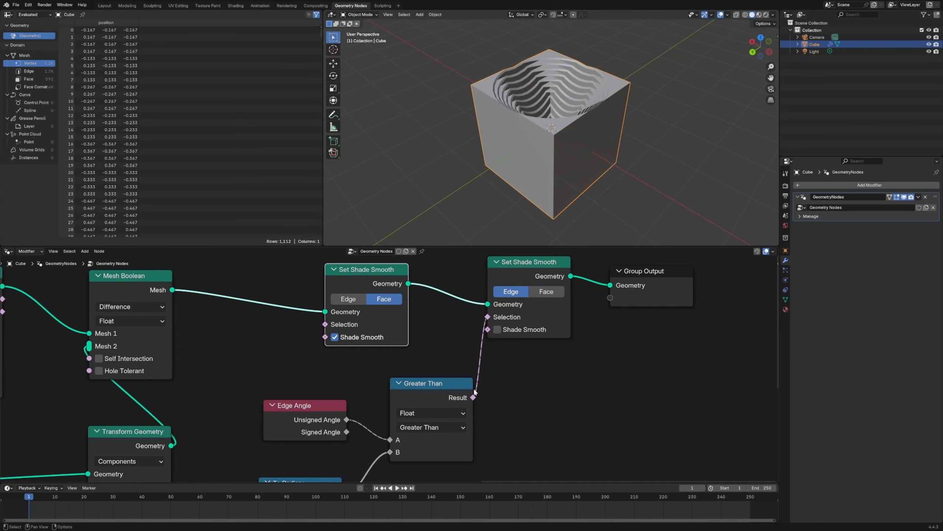
- Cluster the Edge Angle and To Radians nodes tightly beside the Greater Than node
scroll(438, 346, "down", 4)
left_click_drag(420, 380, 426, 372)
left_click_drag(336, 395, 336, 387)
left_click_drag(339, 453, 361, 442)
mouse_move(556, 114)
middle_mouse_down()
mouse_move(590, 117)
mouse_move(509, 263)
middle_mouse_up()
left_click_drag(351, 443, 367, 421)
- Examine the carved cube's shading up close and from several angles
mouse_move(618, 112)
middle_mouse_down()
mouse_move(512, 146)
mouse_move(540, 128)
mouse_move(534, 97)
mouse_move(558, 112)
mouse_move(592, 100)
middle_mouse_up()
scroll(533, 121, "up", 5)
scroll(535, 98, "down", 4)
scroll(592, 100, "up", 6)
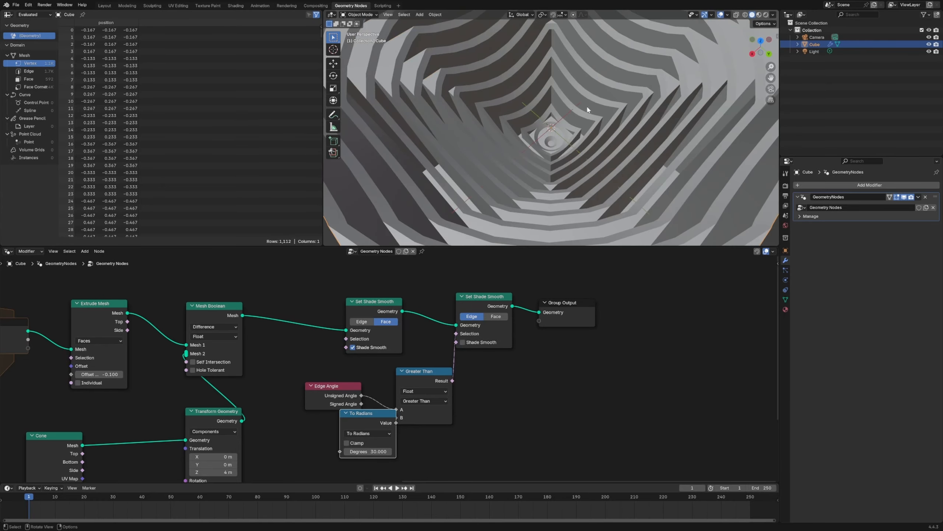
scroll(558, 101, "down", 9)
scroll(584, 139, "up", 6)
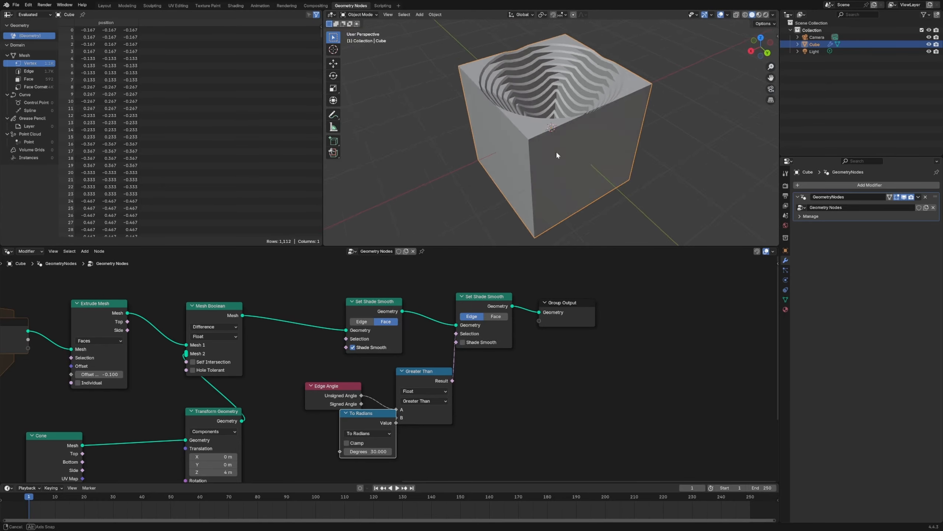
- Spread the Set Shade Smooth, Greater Than, Edge Angle, To Radians and Group Output nodes apart, farther from the Mesh Boolean
left_click_drag(563, 302, 594, 297)
left_click_drag(499, 307, 517, 306)
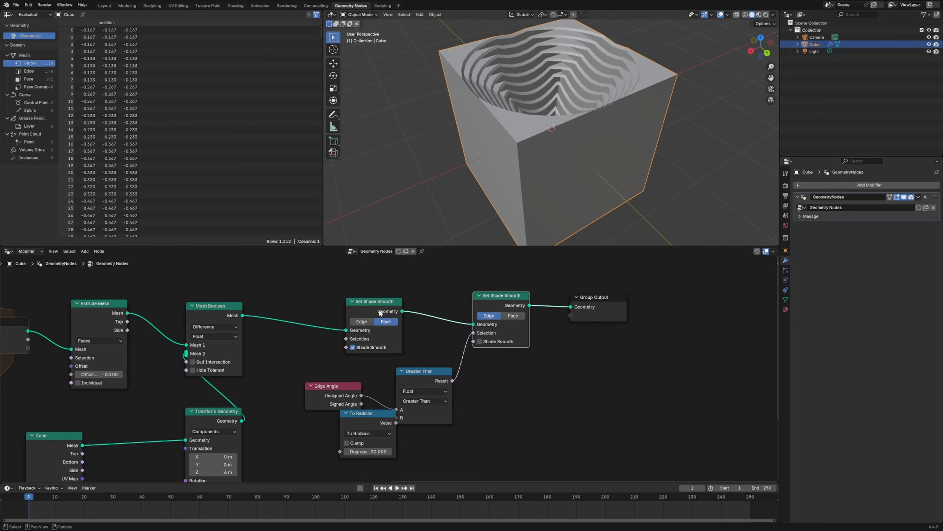
left_click_drag(375, 301, 429, 294)
left_click_drag(410, 381, 469, 390)
left_click_drag(343, 391, 400, 364)
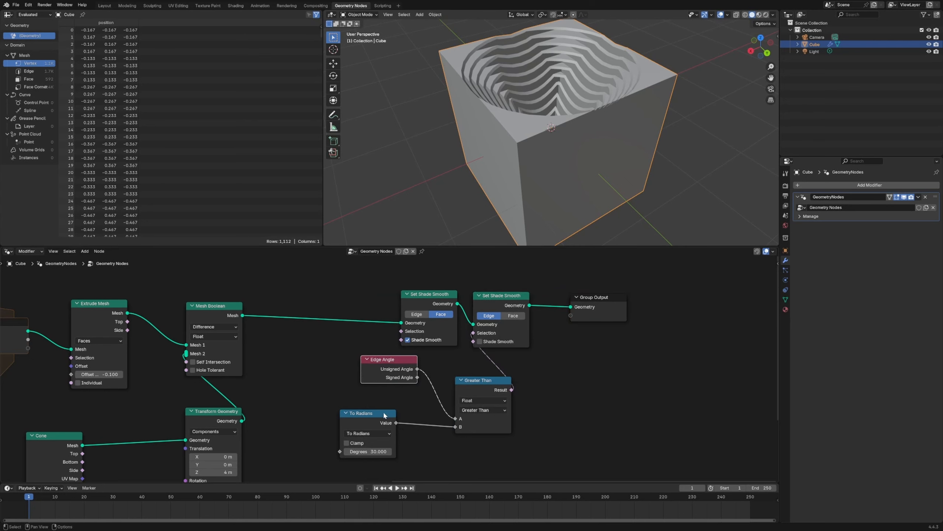
left_click_drag(383, 410, 399, 422)
left_click_drag(527, 305, 692, 309)
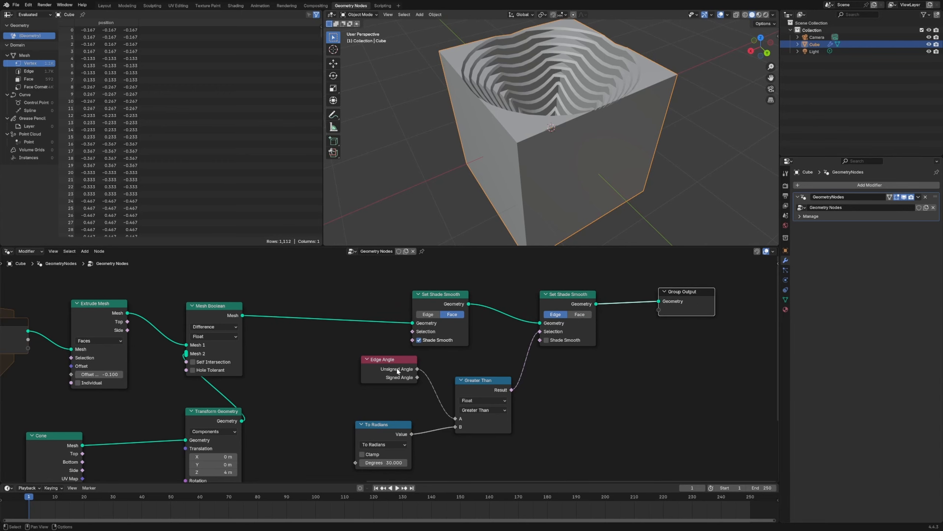
- Move all the shading nodes together with the Group Output away from the Mesh Boolean to free up space between them
middle_click_drag(588, 416, 462, 397)
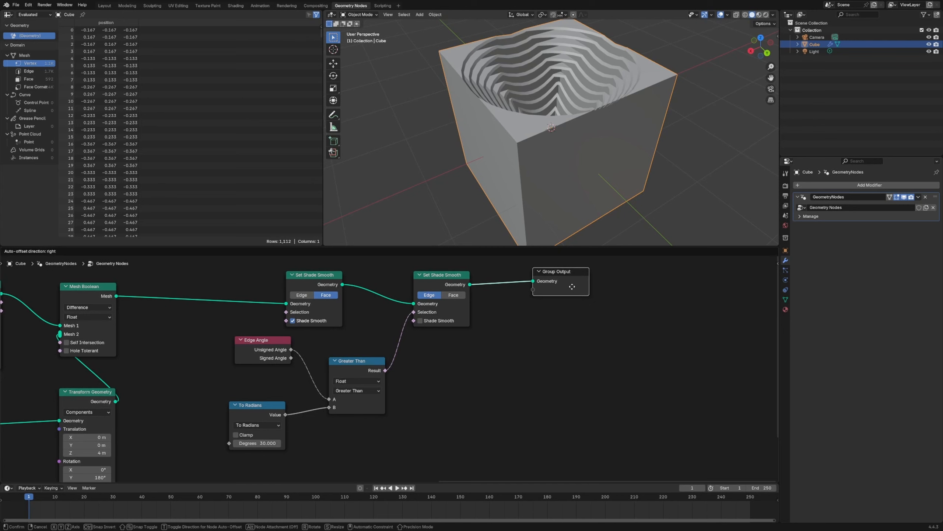
left_click_drag(513, 437, 268, 324)
left_click_drag(633, 426, 229, 286)
key("g")
left_click(481, 331)
scroll(207, 344, "down", 5)
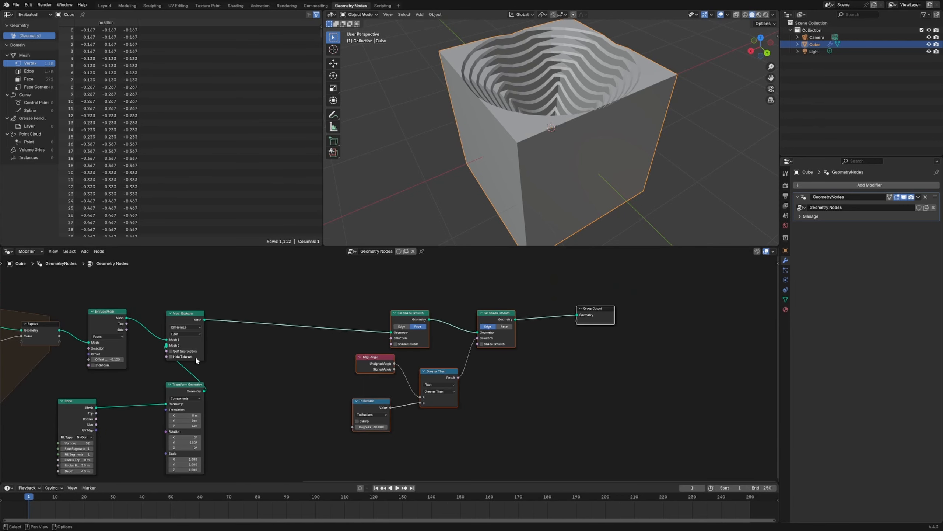
middle_click_drag(174, 358, 374, 363)
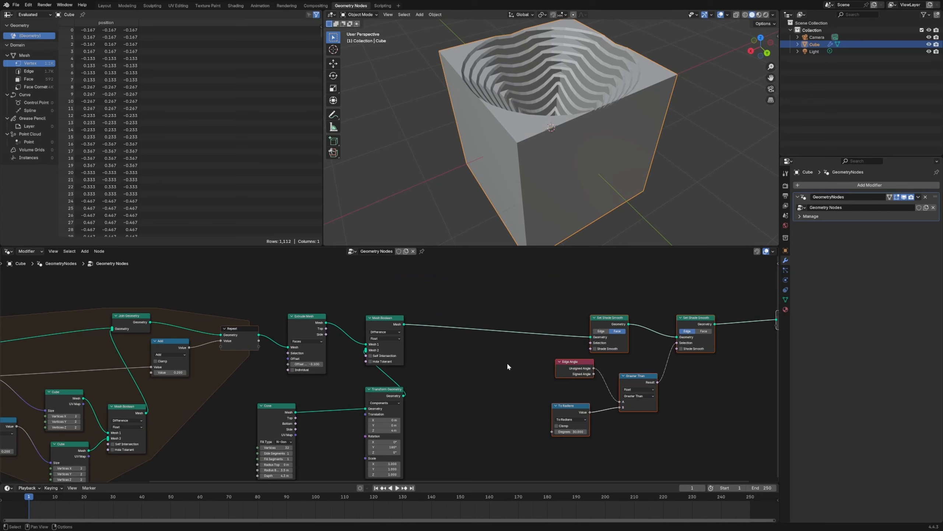
- Set Shade Smooth on for the Face node and off for the Edge node, and shift the shading nodes slightly farther out
left_click(681, 349)
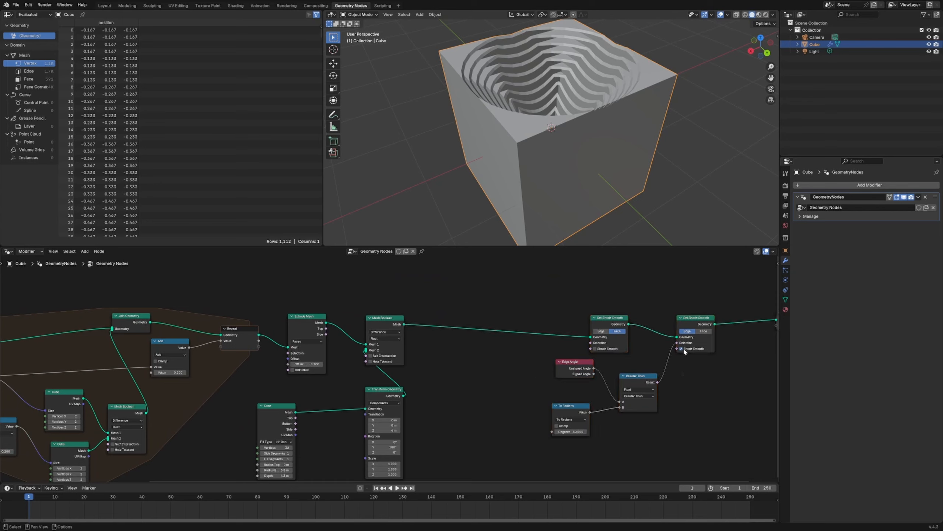
left_click(595, 349)
left_click_drag(726, 448, 651, 317)
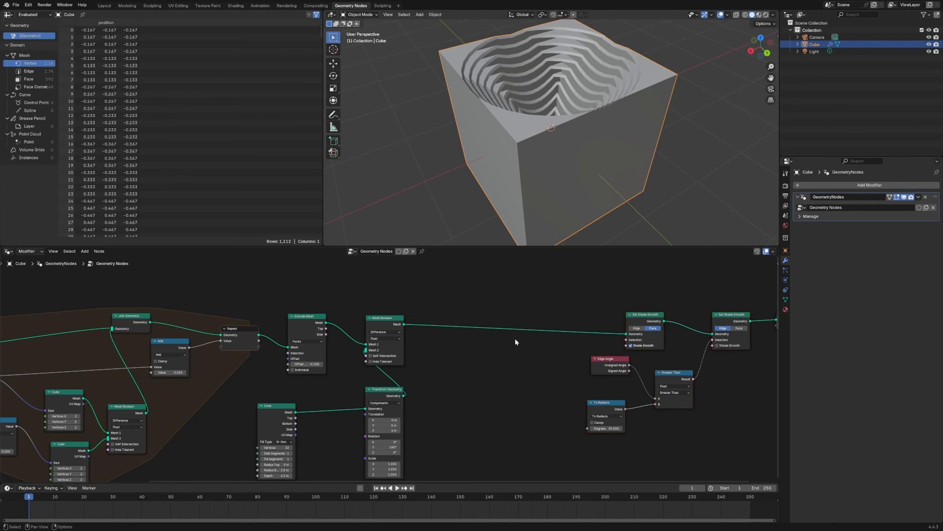
- Insert a Store Named Attribute node on the link between the Mesh Boolean and the first Set Shade Smooth
key("shift+a")
type("stor")
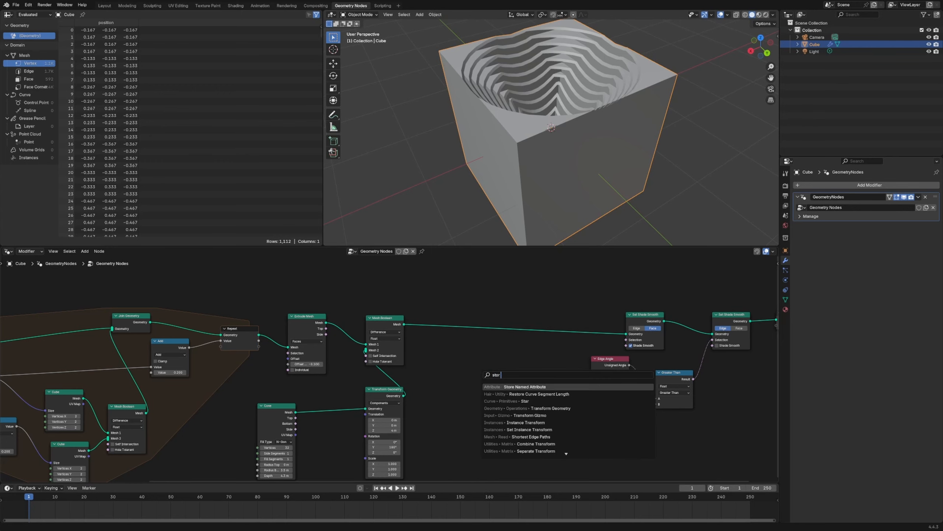
key("Return")
left_click(502, 314)
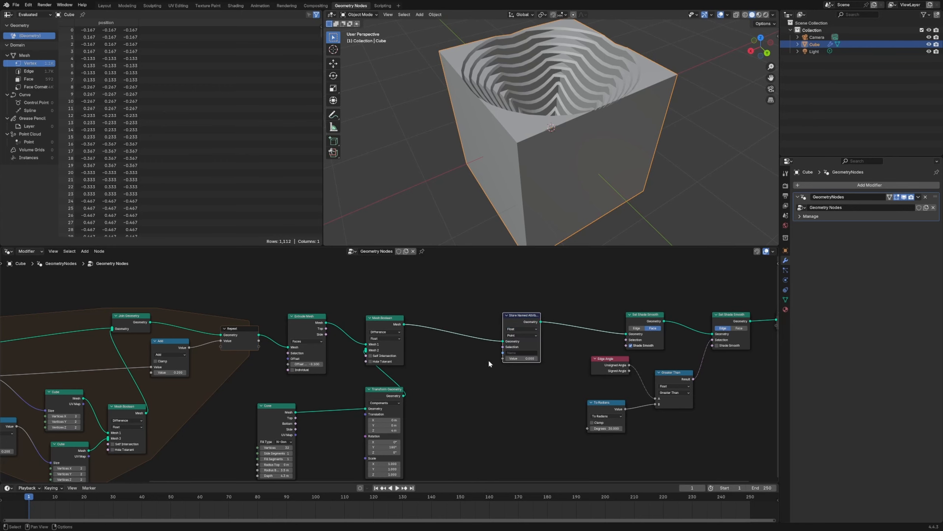
- Set the Store Named Attribute node's domain to Face and its data type to Integer
middle_click_drag(488, 358, 497, 339, "ctrl")
left_click(500, 347)
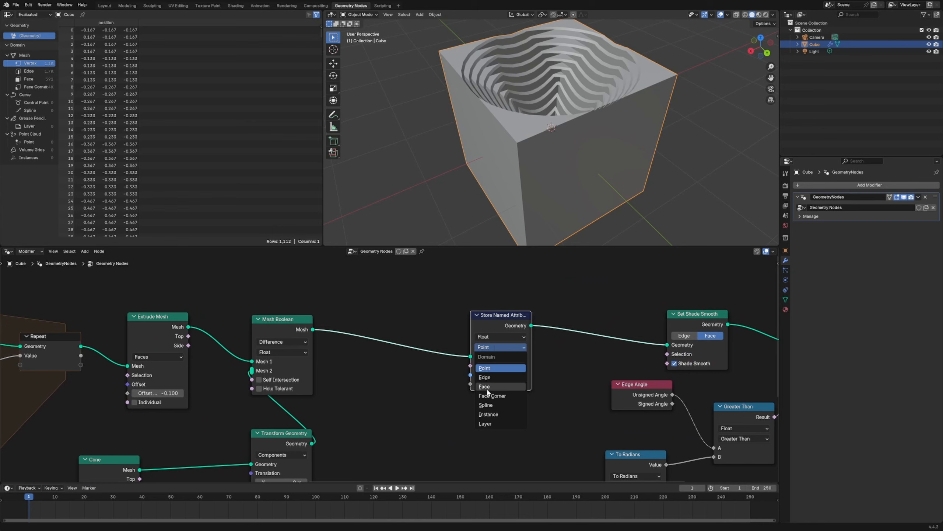
left_click(489, 392)
key("shift+a")
left_click(501, 336)
left_click(496, 368)
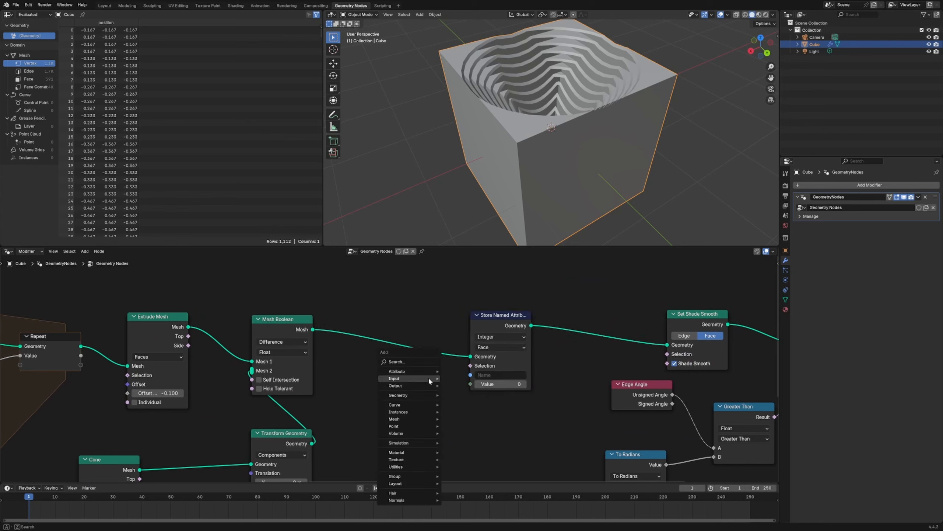
- Add a Mesh Island node and connect its Island Index to the Store Named Attribute's Value input
key("shift+a")
mouse_move(428, 378)
type("mesh i")
key("Return")
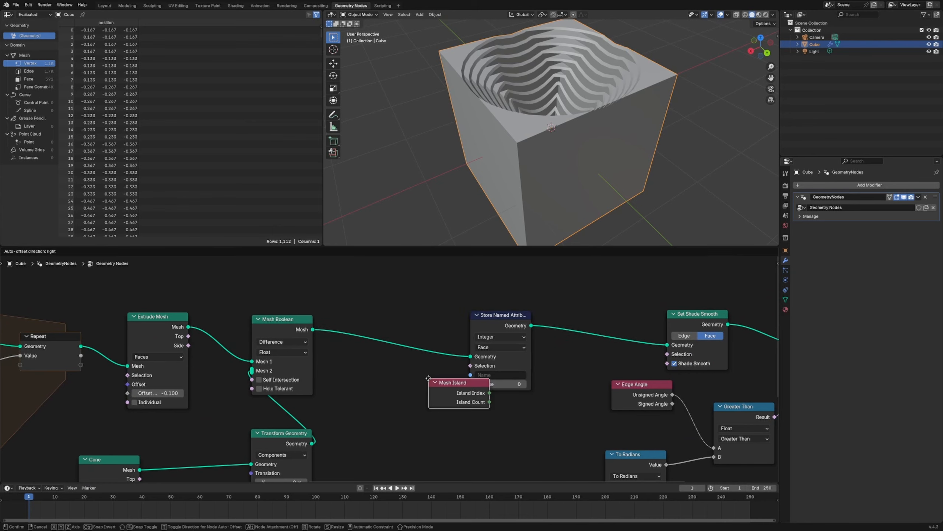
left_click(375, 391)
left_click_drag(440, 405, 473, 386)
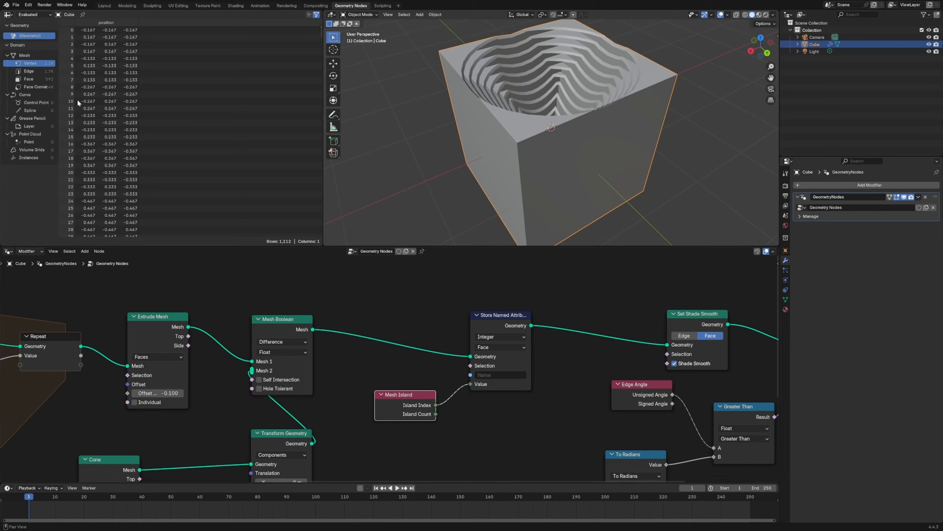
- Display the face data in the spreadsheet and name the stored attribute mesh_is
left_click(30, 79)
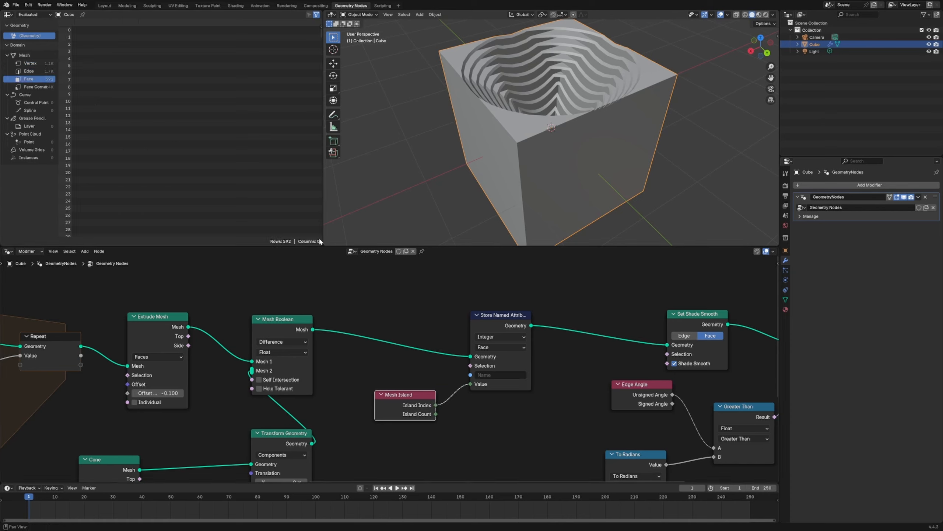
left_click(498, 375)
type("mesh_is")
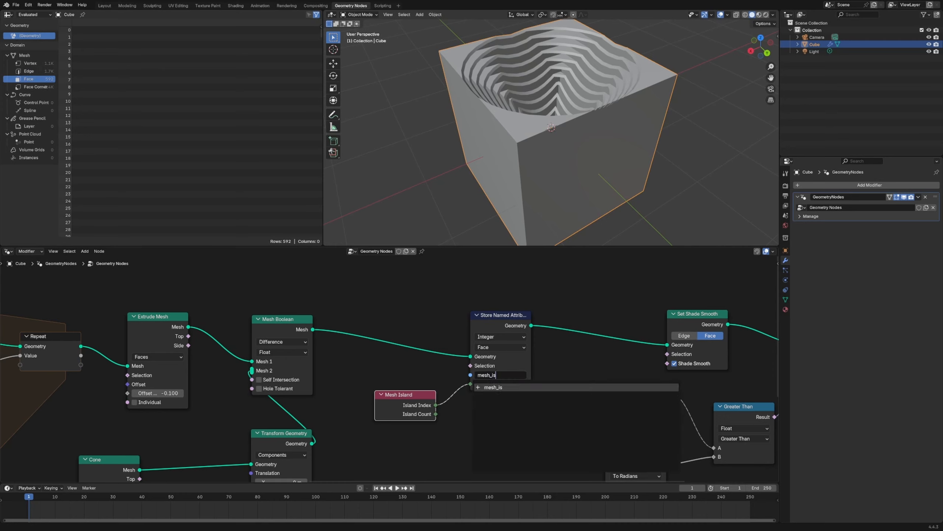
key("Return")
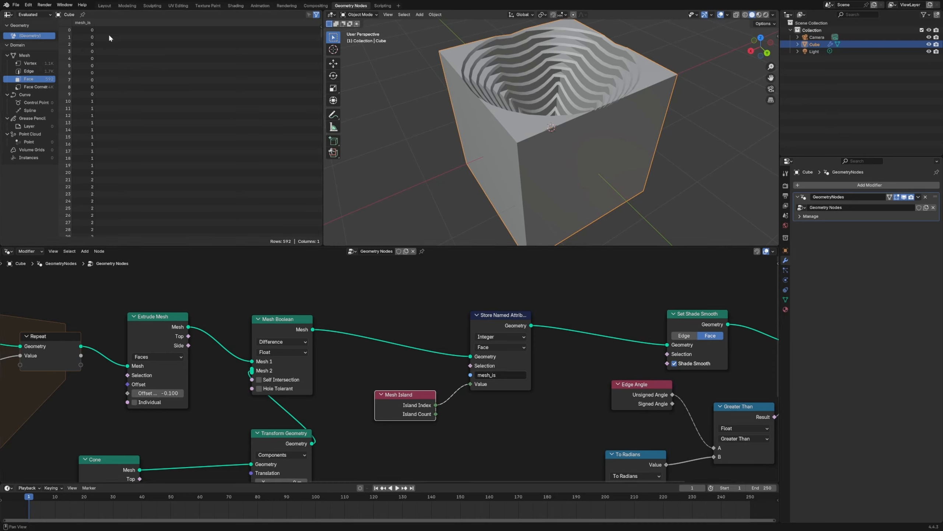
- Examine the mesh_is values of the faces in the spreadsheet
left_click_drag(320, 33, 318, 136)
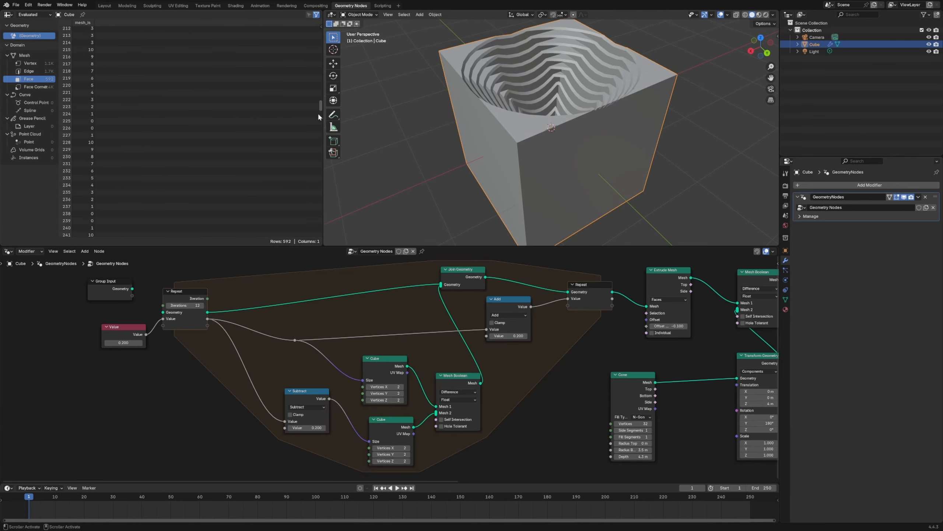
left_click_drag(318, 115, 313, 73)
middle_click_drag(569, 124, 561, 117)
- Add an Attribute Statistic node below the Mesh Island and Store Named Attribute nodes
middle_click_drag(694, 372, 425, 402)
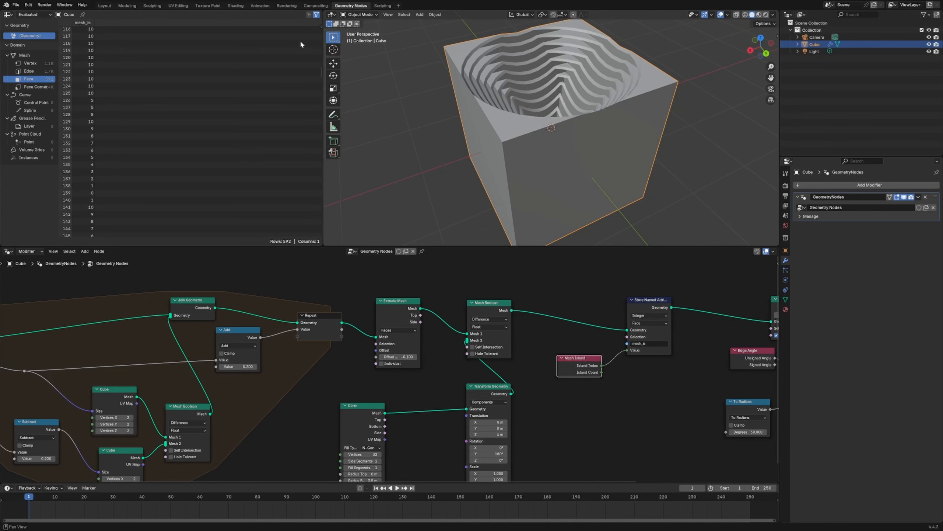
left_click(592, 417)
key("shift+a")
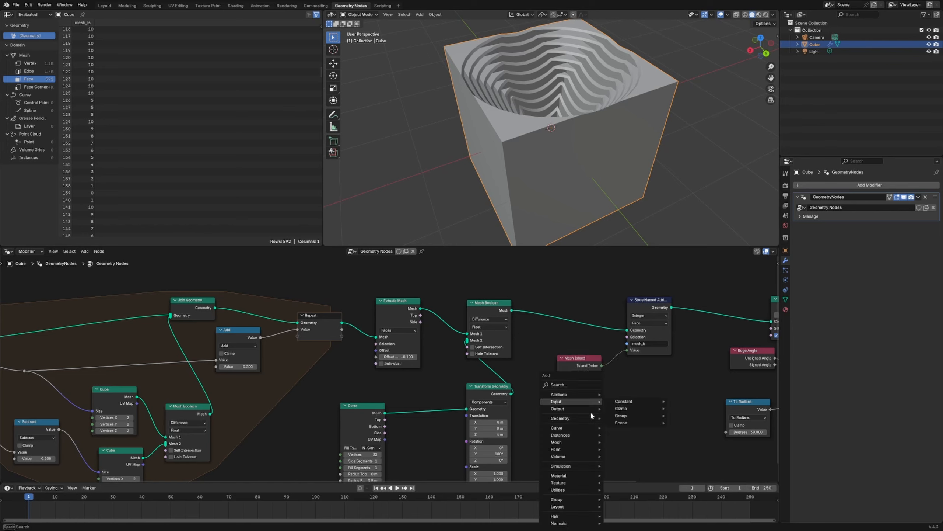
type("attribute st")
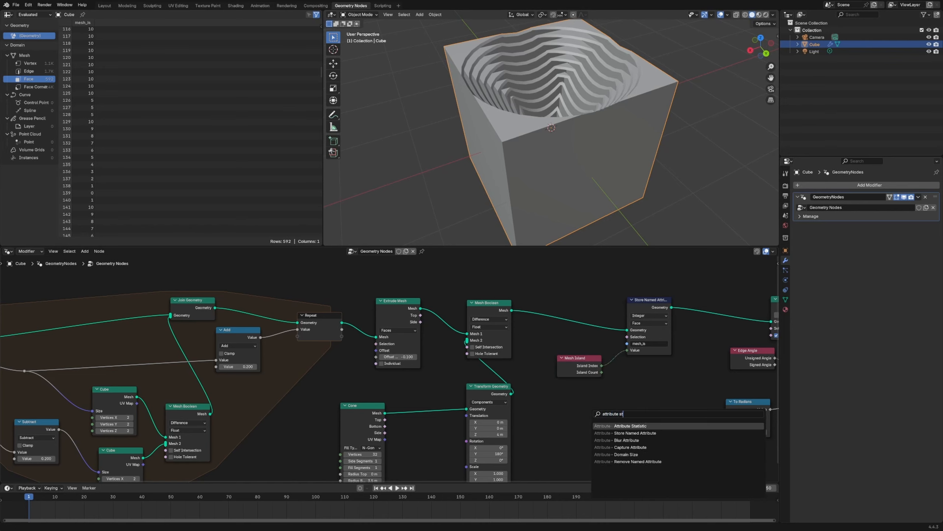
key("Return")
left_click(617, 400)
- Move the shading nodes and Group Output farther from the Store Named Attribute to make room
middle_click_drag(758, 389, 556, 403)
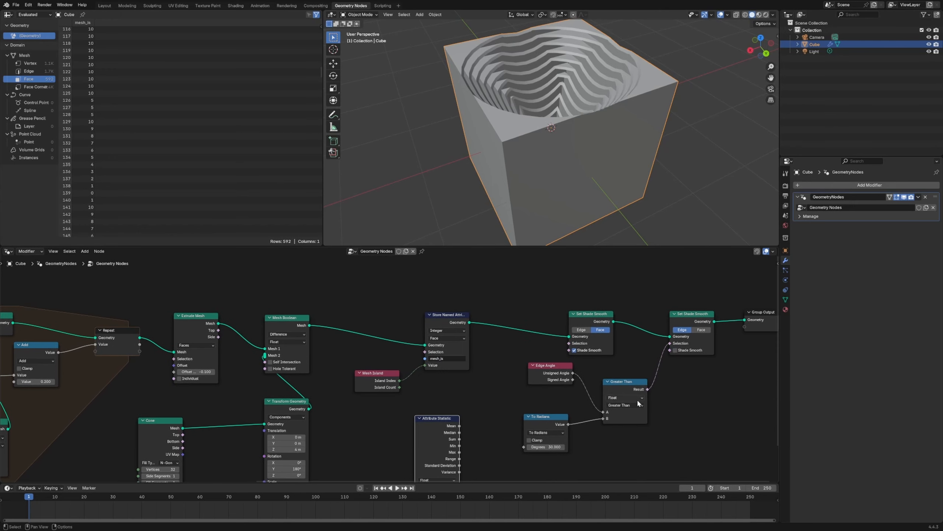
left_click_drag(714, 417, 604, 322)
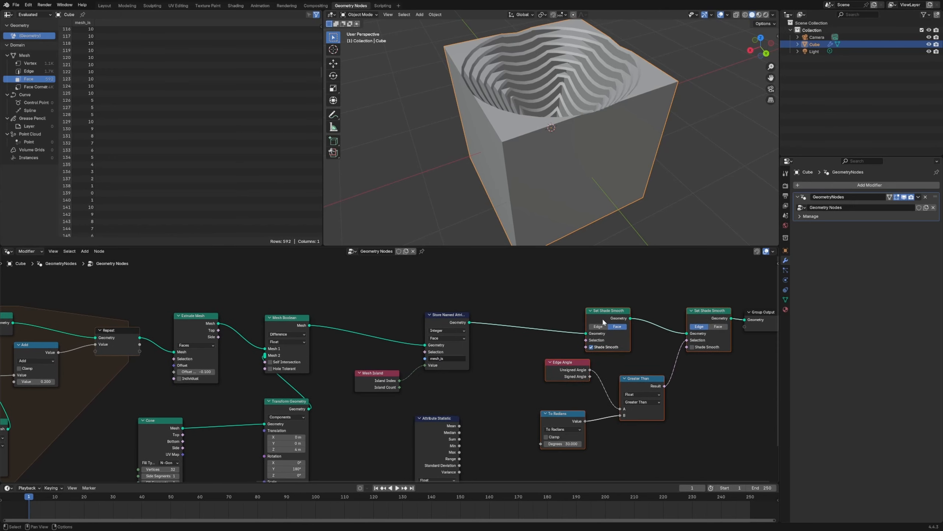
middle_click_drag(688, 365, 497, 365)
left_click_drag(612, 424, 348, 304)
key("g")
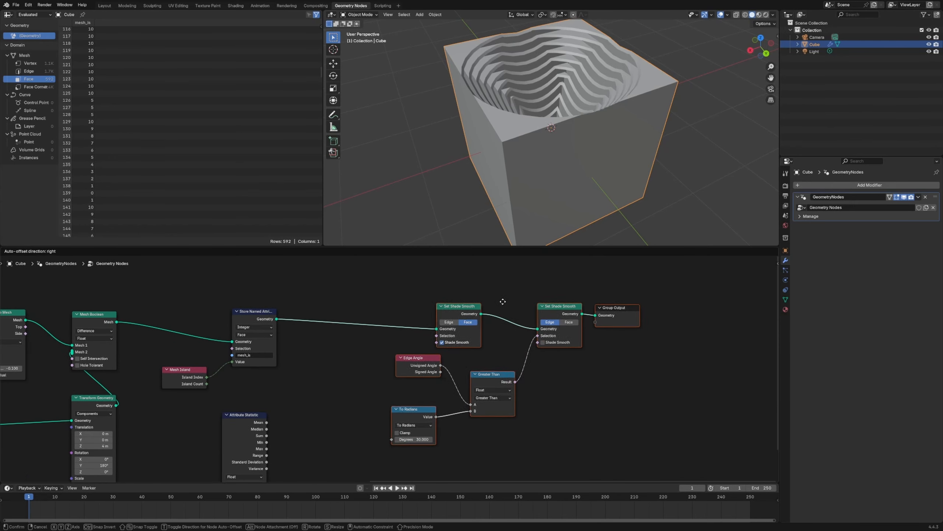
left_click(550, 297)
- Connect the Store Named Attribute's Geometry and the Mesh Island's Island Index to the Attribute Statistic's Geometry and Attribute inputs
left_click(363, 386)
scroll(364, 386, "up", 1)
middle_click_drag(364, 387, 426, 337)
left_click_drag(259, 330, 383, 373)
right_click(300, 369)
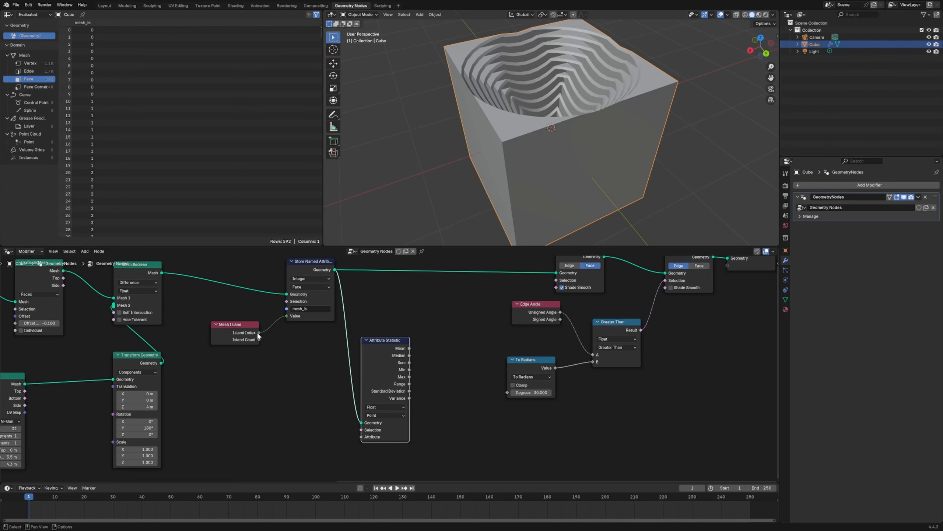
left_click_drag(259, 332, 363, 438)
- Set the Attribute Statistic's domain to Face and move the node closer to the Mesh Island
left_click(384, 407)
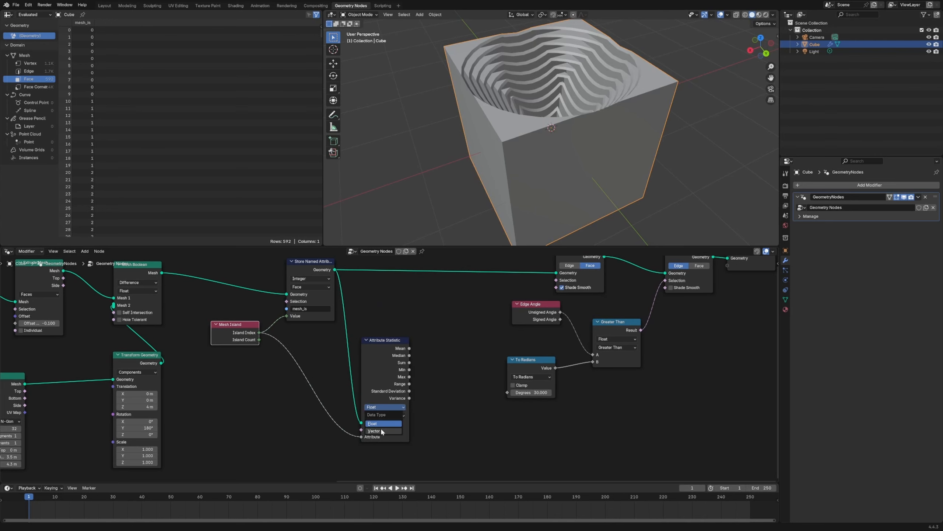
left_click(390, 414)
left_click(375, 446)
left_click_drag(339, 335, 299, 339)
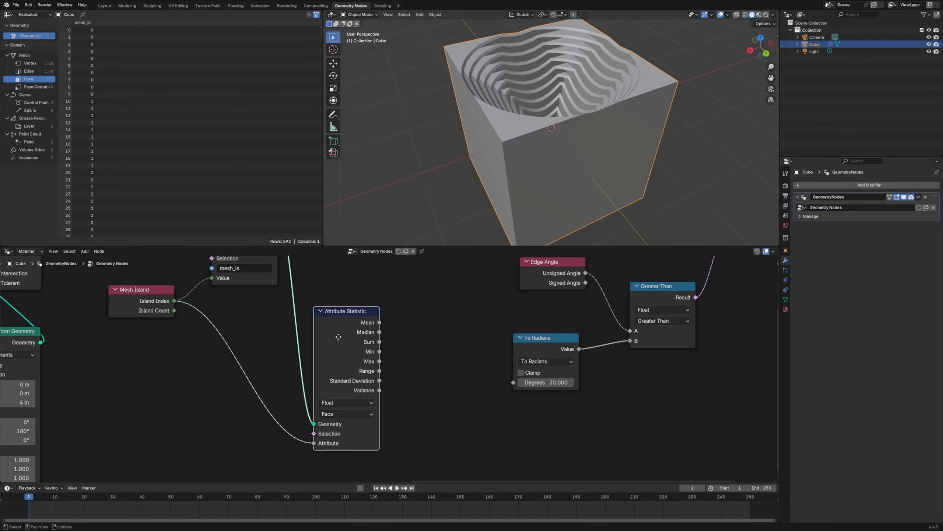
- Duplicate the Store Named Attribute node onto the link after the original and name its attribute mesh_is_max
middle_click_drag(375, 350, 292, 449)
key("shift+a")
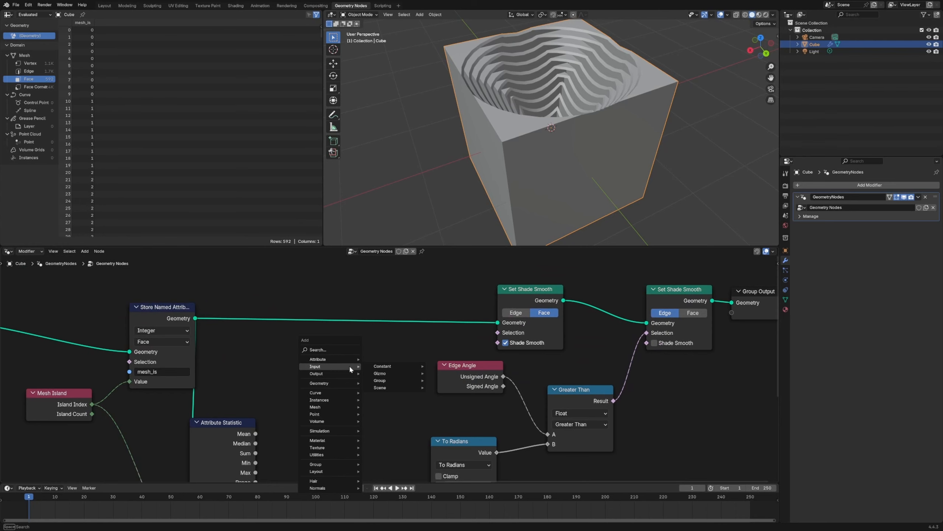
left_click(156, 318)
key("shift+d")
left_click(282, 362)
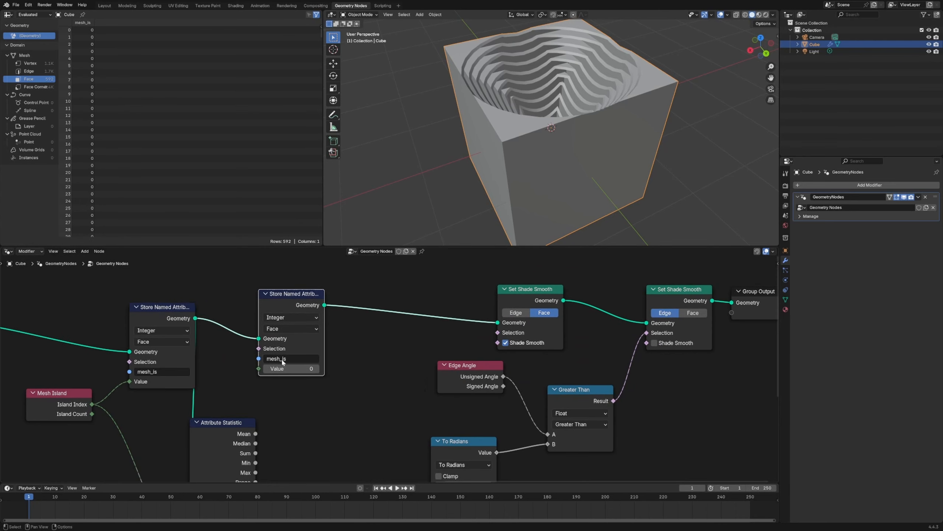
scroll(287, 381, "down", 5, "shift")
left_click(297, 278)
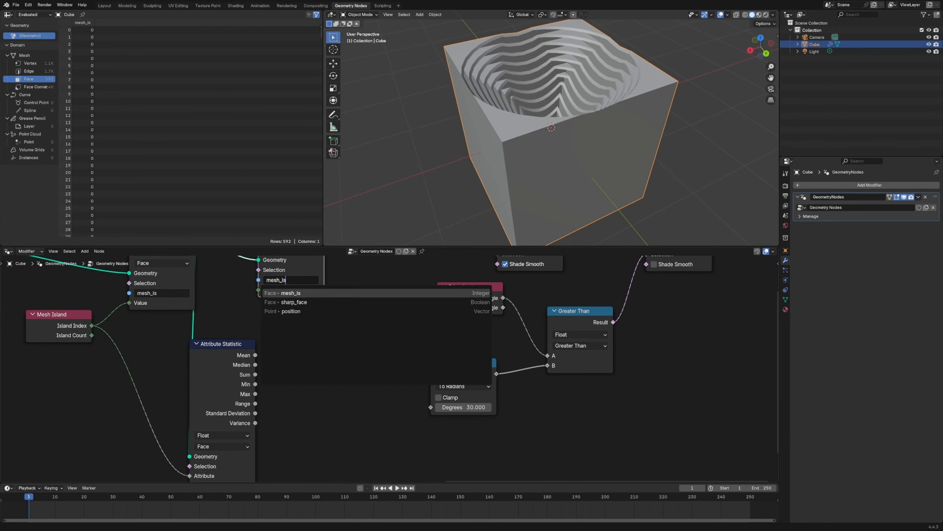
type("_max")
key("Return")
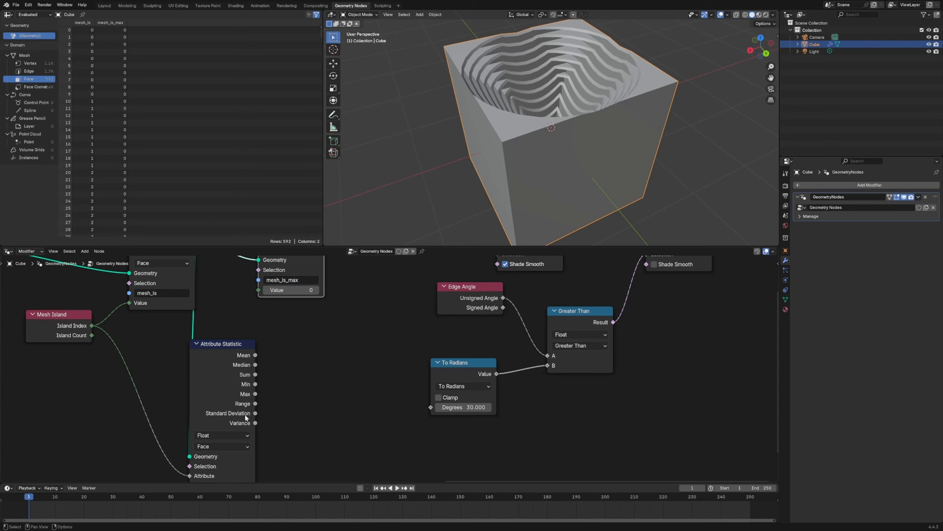
- Connect the Attribute Statistic's Max output to the mesh_is_max node's Value and space out the surrounding attribute nodes
left_click_drag(255, 394, 264, 289)
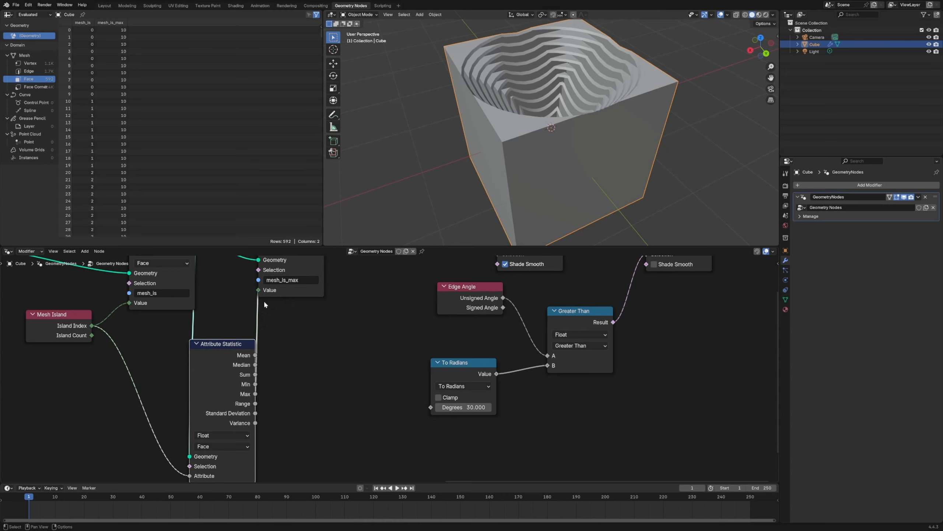
scroll(259, 360, "down", 4)
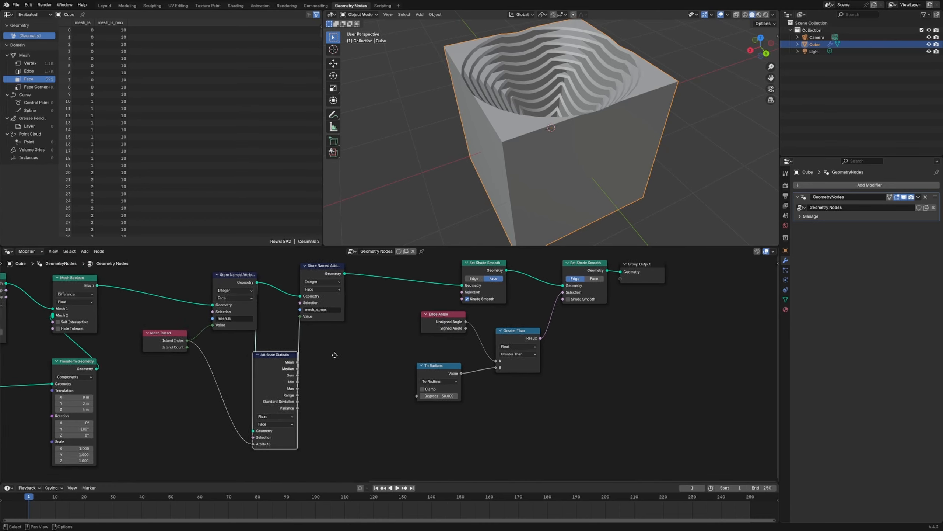
left_click_drag(278, 322, 294, 321)
left_click_drag(188, 336, 173, 327)
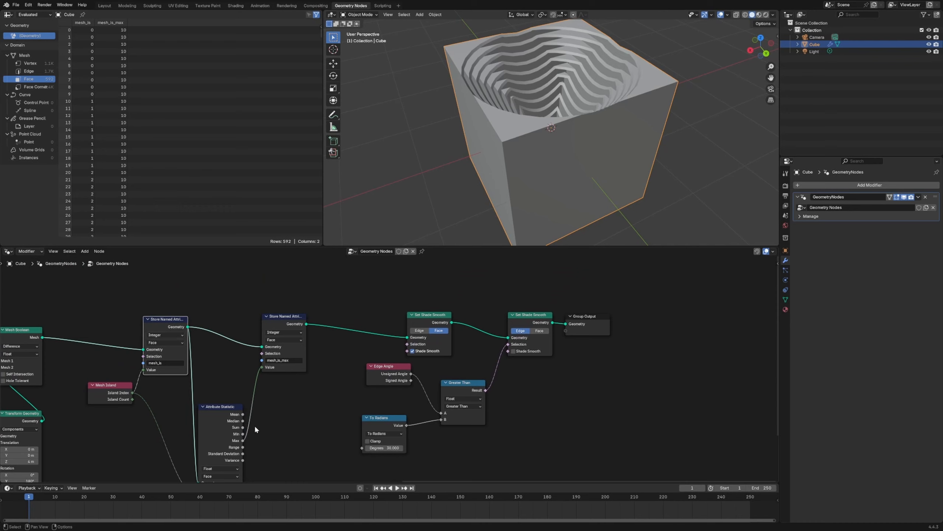
- Insert a Set Material node between the mesh_is_max node and the first Set Shade Smooth, and assign Material
left_click(333, 394)
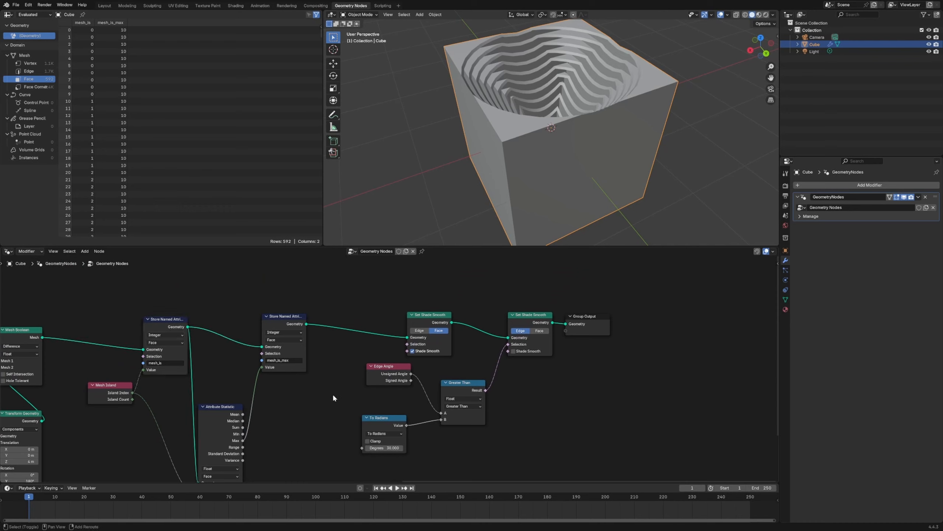
key("shift+a")
type("set ma")
key("Return")
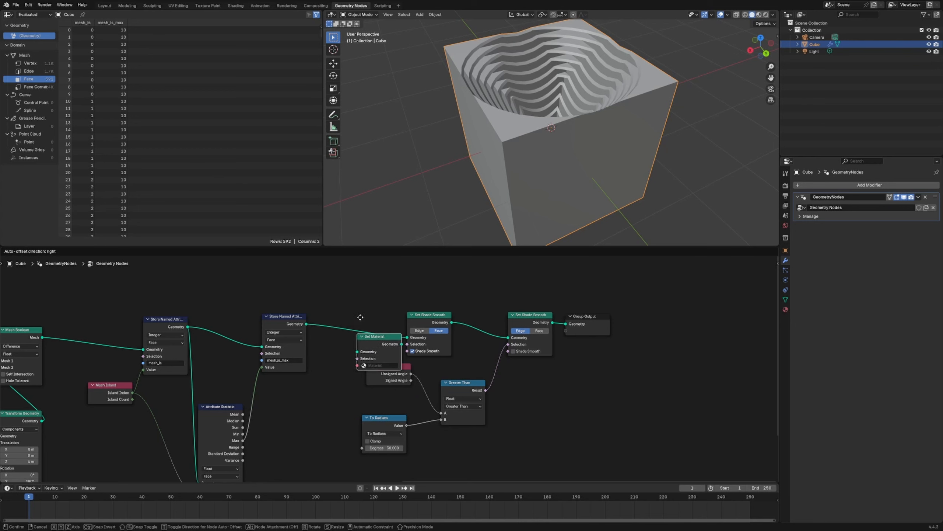
left_click(372, 320)
left_click(371, 335)
left_click(369, 350)
key("Home")
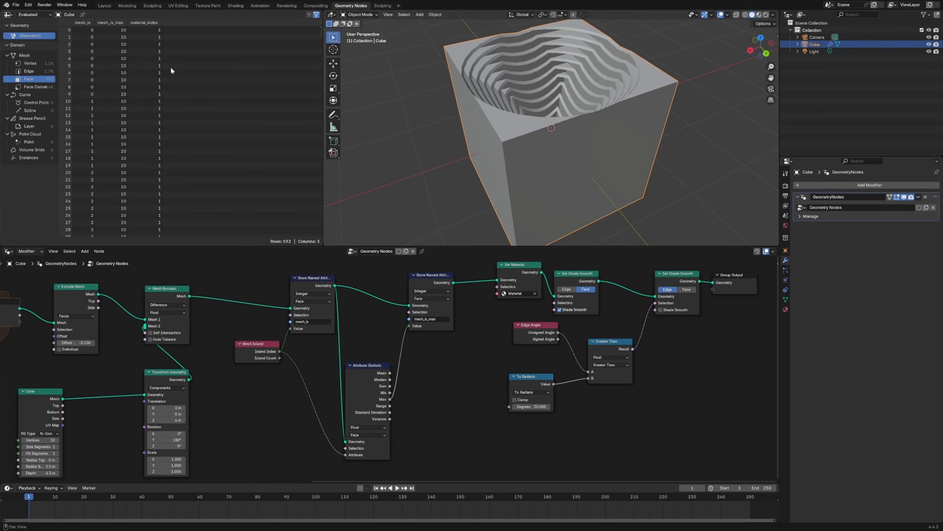
- In the Shading workspace, add an Attribute node to the cube's material and set its name to mesh_is
left_click(237, 6)
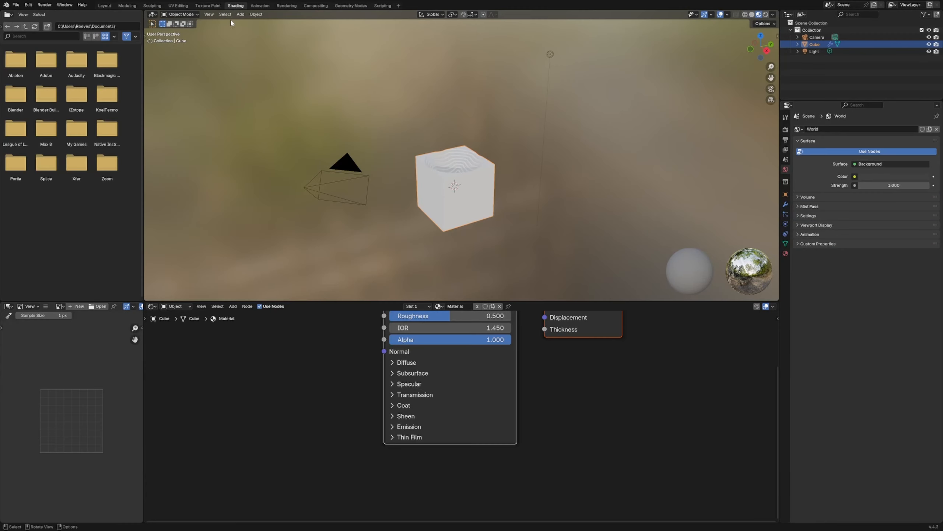
key("shift+a")
mouse_move(324, 396)
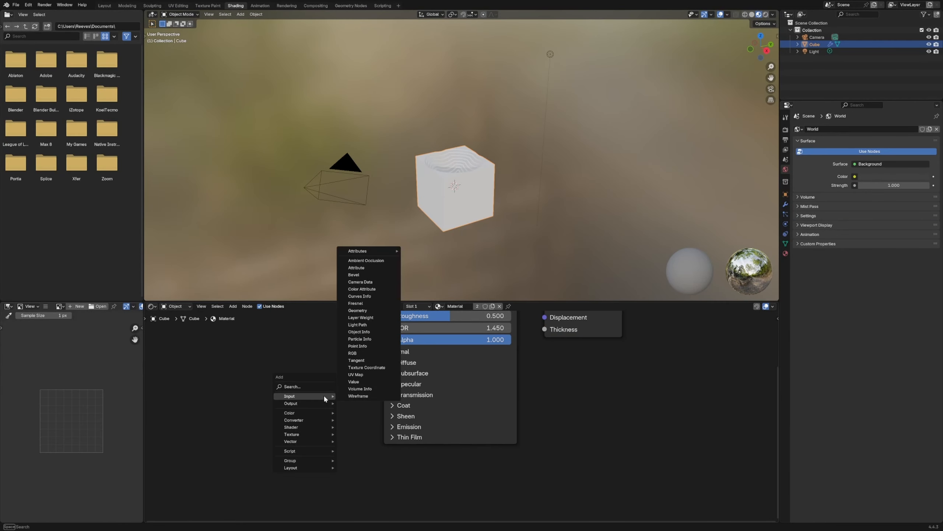
type("att")
key("Return")
left_click(254, 379)
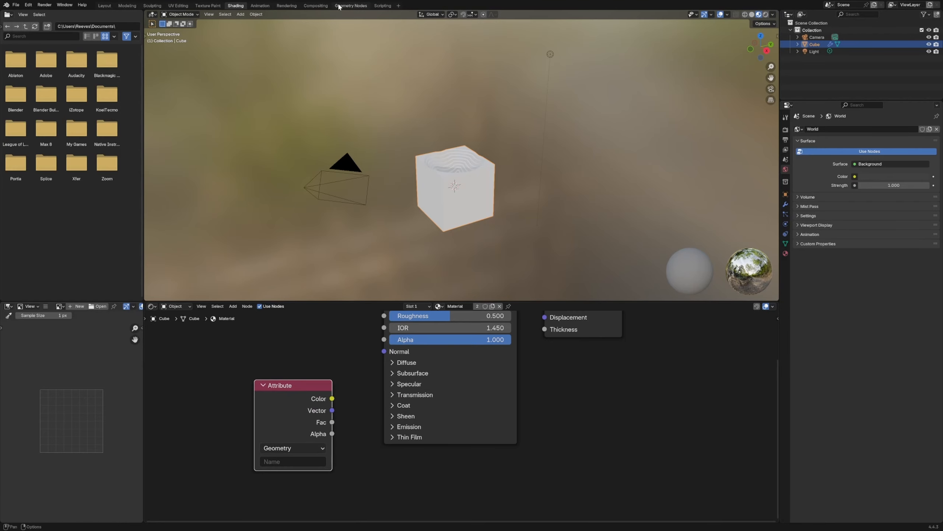
left_click(351, 5)
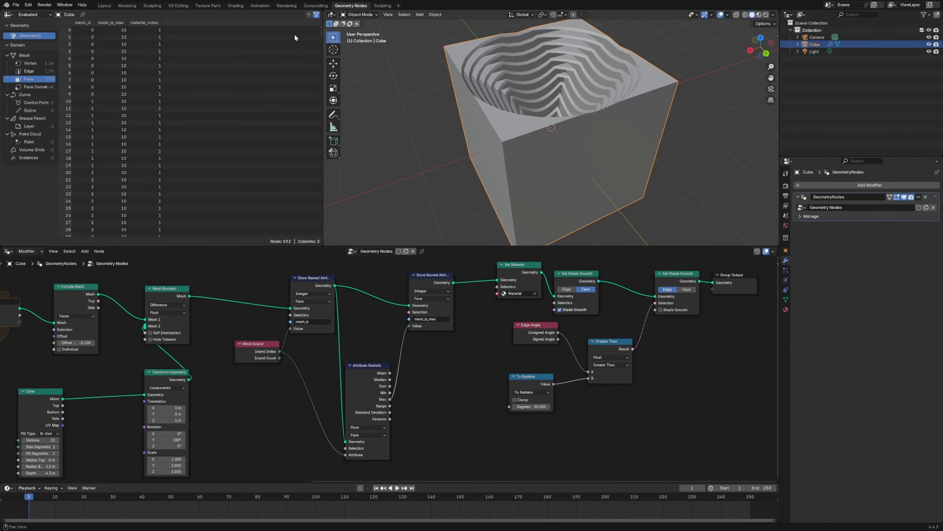
left_click(238, 6)
type("mesh_is")
- Move the mesh_is Attribute node aside, duplicate it below, and name the copy's attribute mesh_is_max
key("g")
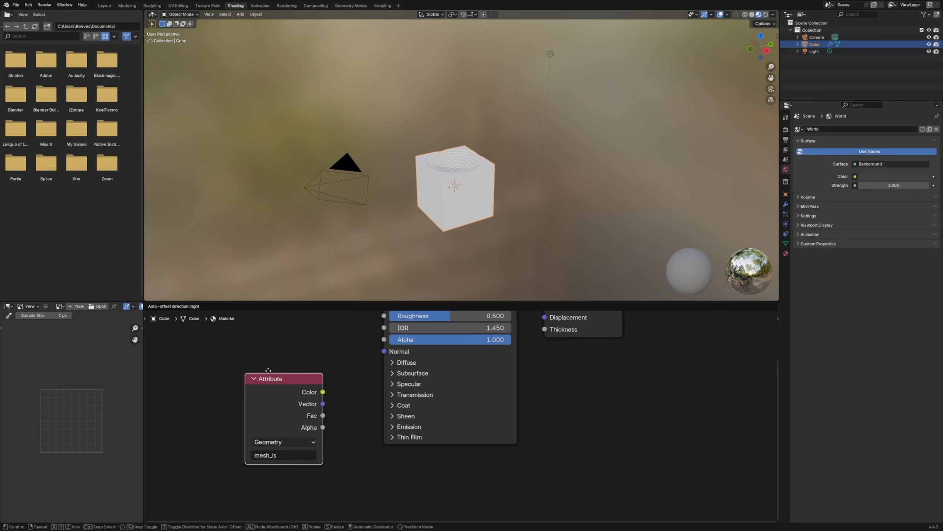
left_click(217, 352)
key("shift+d")
left_click(319, 454)
left_click(318, 517)
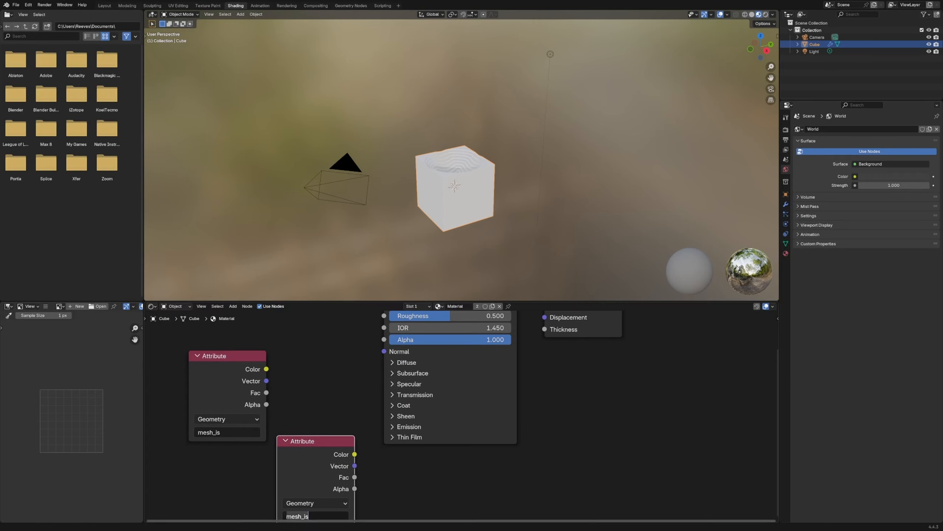
type("_max")
key("Return")
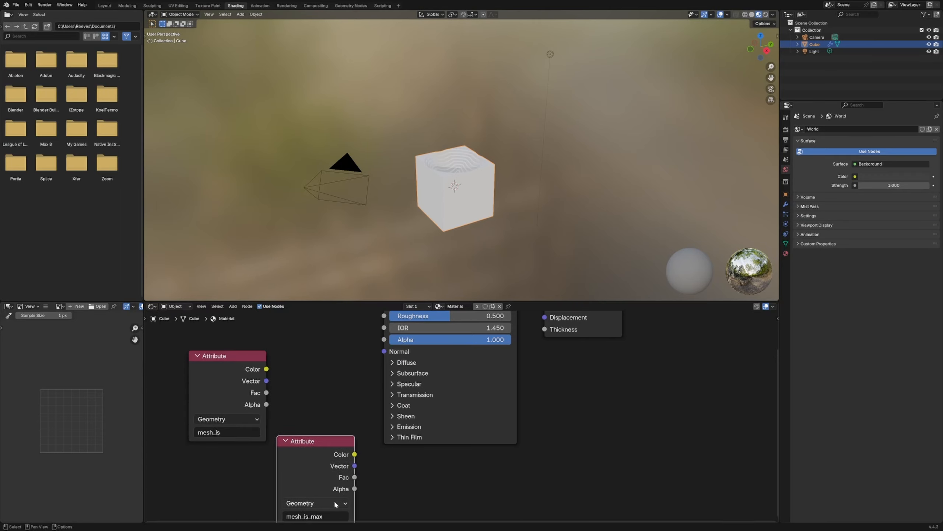
- Move the Material Output farther from the Principled BSDF and preview the mesh_is attribute on the cube
middle_click_drag(541, 449, 367, 501)
middle_click_drag(472, 391, 611, 430)
left_click_drag(583, 383, 742, 384)
middle_click_drag(432, 408, 548, 326)
left_click(330, 396, "ctrl+shift")
middle_click_drag(479, 179, 461, 216)
scroll(461, 221, "up", 5)
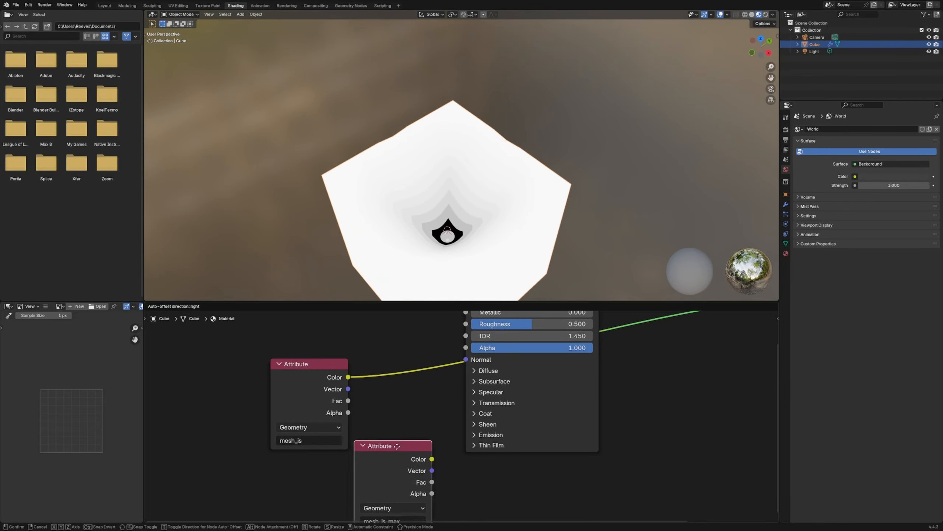
- Move both Attribute nodes away from the Principled BSDF and preview the mesh_is_max attribute on the cube
left_click_drag(304, 387, 220, 343)
left_click_drag(407, 459, 312, 429)
left_click(314, 431, "ctrl+shift")
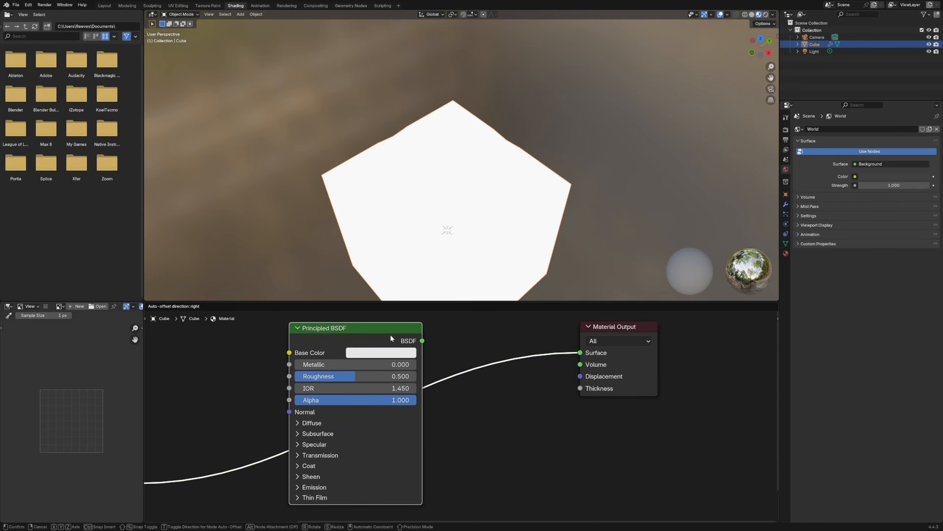
- Restore the Principled BSDF's link to the Material Output's Surface and reposition the two Attribute nodes to make room
middle_click_drag(210, 396, 388, 398)
right_click_drag(380, 374, 406, 433, "ctrl")
left_click_drag(536, 335, 556, 340)
middle_click_drag(348, 373, 447, 302)
left_click_drag(311, 339, 295, 341)
left_click_drag(383, 430, 317, 445)
- Add a Map Range node between the Attribute nodes and the Principled BSDF
key("shift+a")
mouse_move(413, 404)
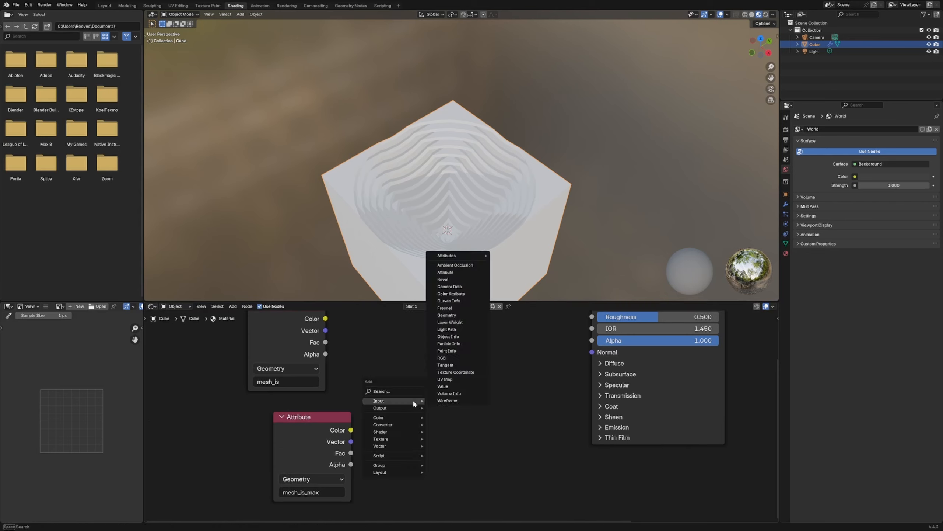
type("map range")
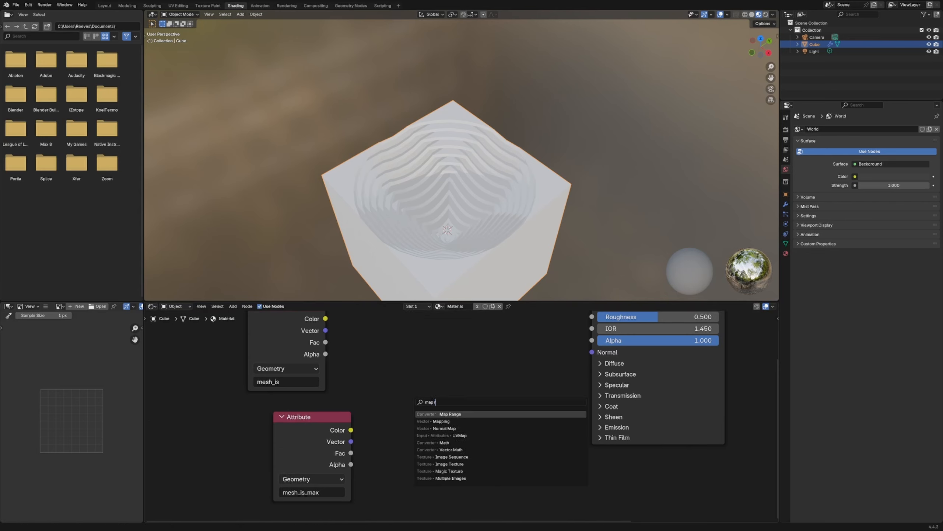
key("Return")
left_click(398, 396)
- Connect the mesh_is Color to Map Range's Value and the mesh_is_max Color to From Max, and preview the result
scroll(397, 396, "down", 2)
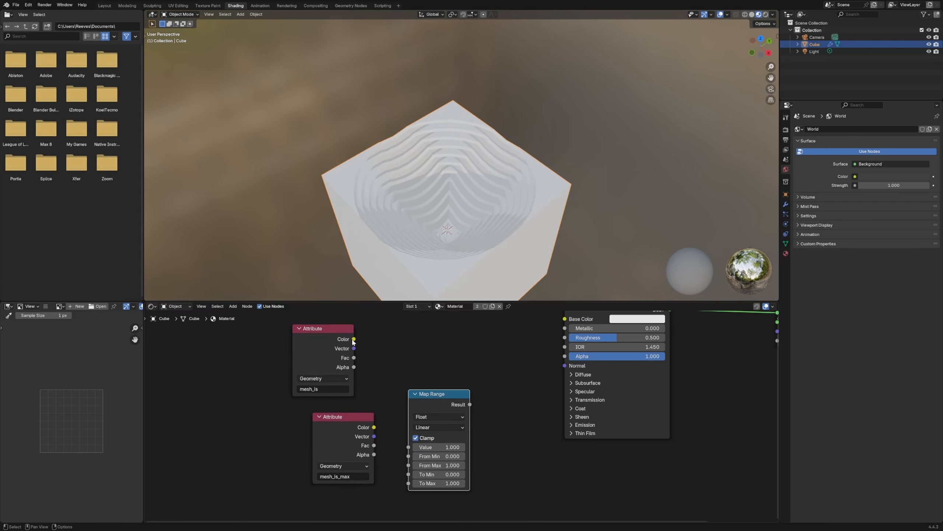
left_click_drag(355, 339, 409, 465)
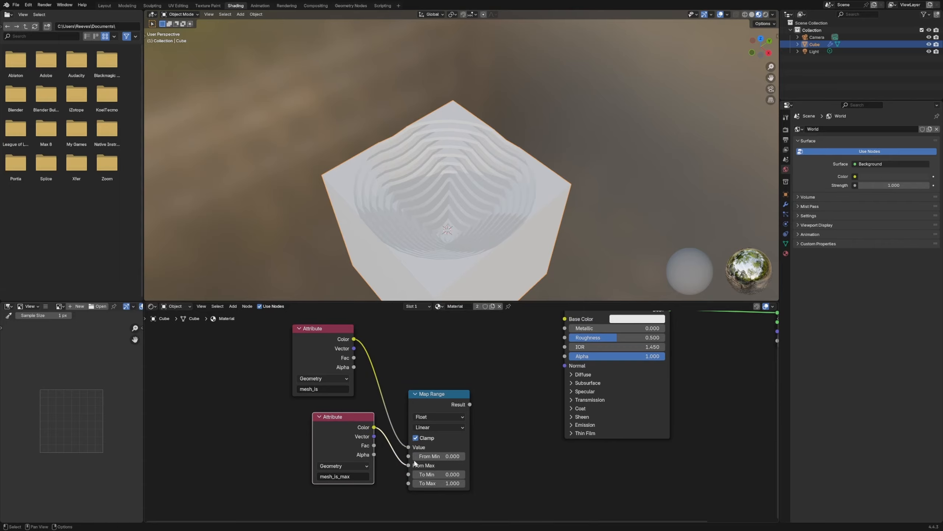
left_click(455, 407, "ctrl+shift")
middle_click_drag(457, 194, 473, 209)
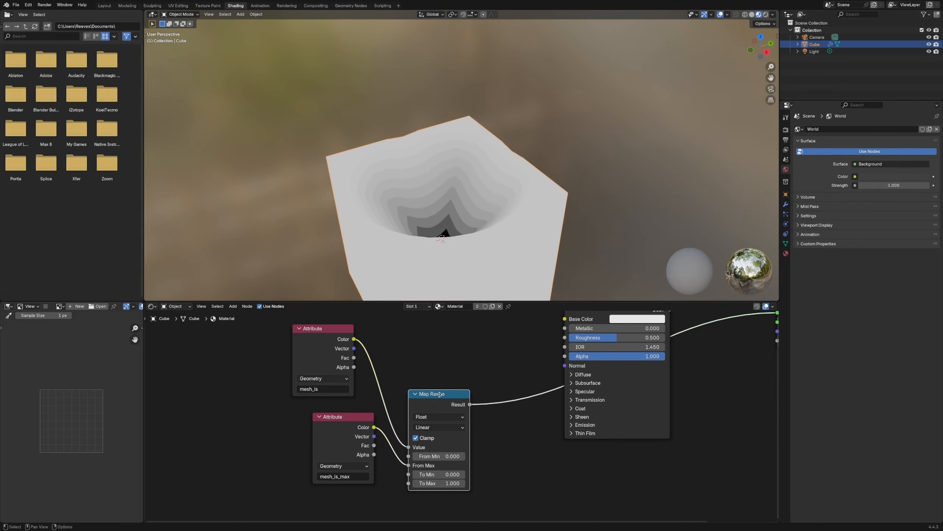
- Rearrange the Map Range, Principled BSDF and Material Output nodes to leave space before the Principled BSDF
left_click_drag(439, 394, 450, 343)
middle_click_drag(506, 387, 356, 469)
left_click_drag(678, 379, 692, 349)
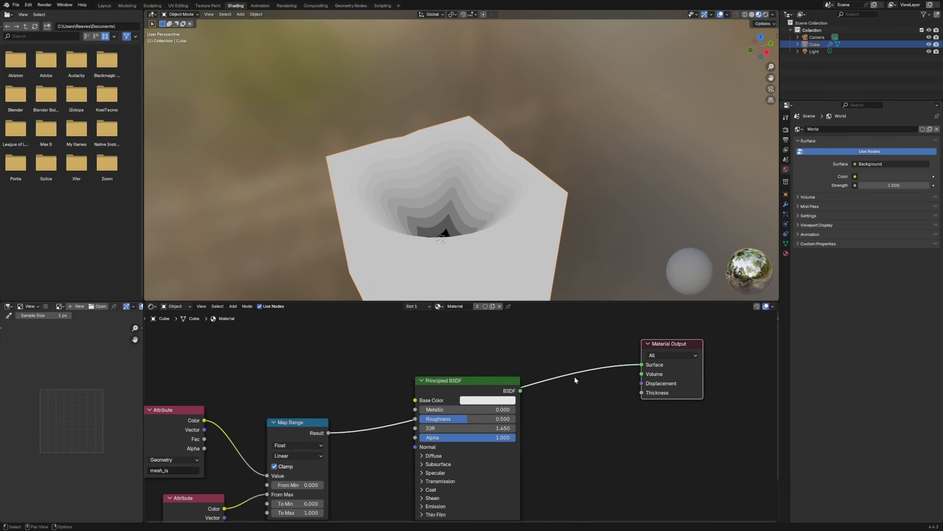
left_click_drag(485, 390, 574, 436)
middle_click_drag(312, 415, 297, 358)
left_click_drag(546, 384, 517, 386)
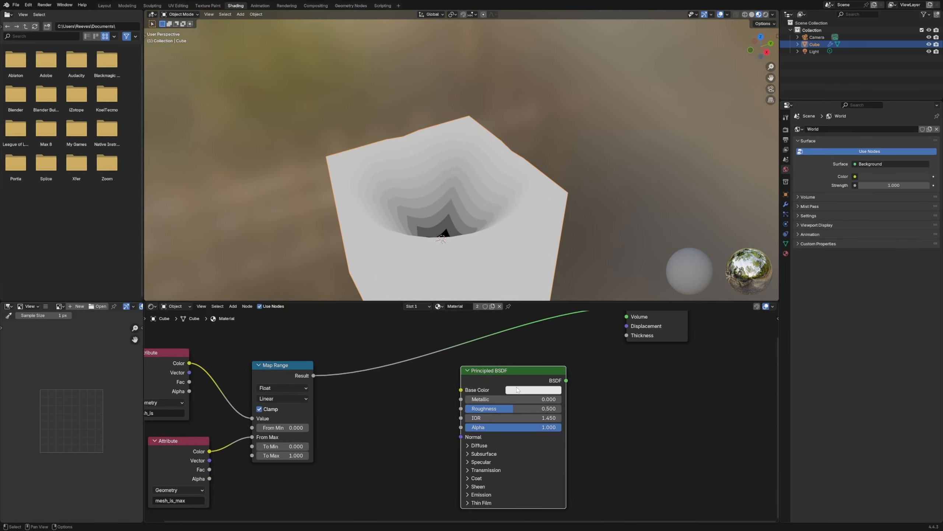
left_click_drag(672, 330, 695, 340)
middle_click_drag(460, 382, 455, 400)
left_click_drag(475, 402, 480, 396)
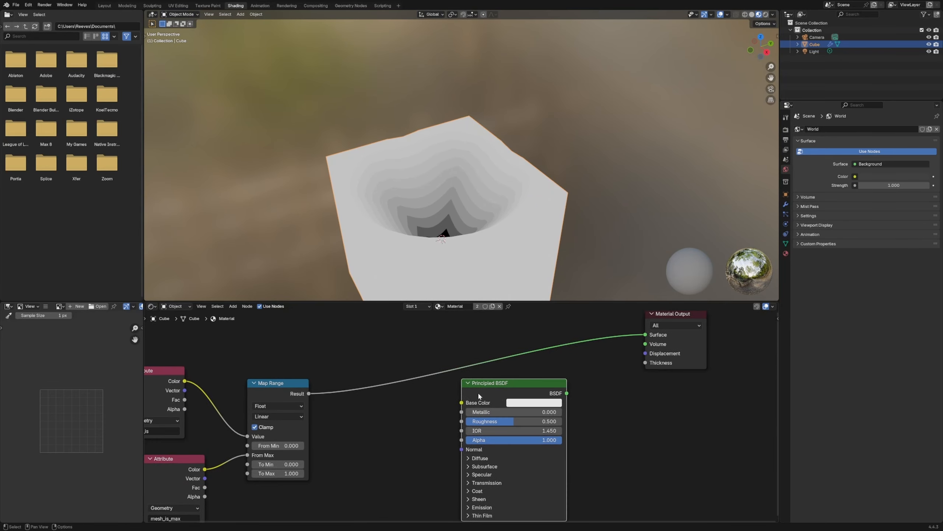
- Add a Color Ramp node between the Map Range and the Principled BSDF
left_click(387, 431)
key("shift+a")
type("colore")
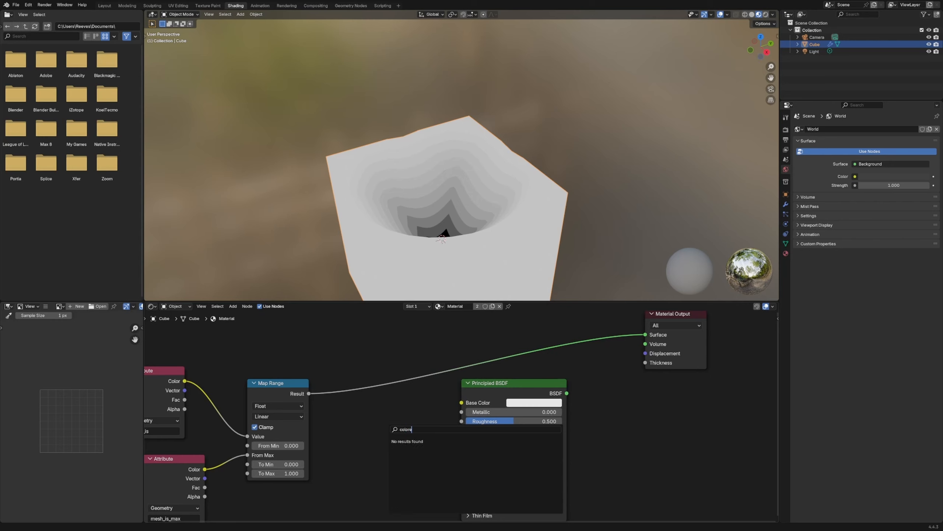
key("BackSpace")
type("ram")
key("Return")
left_click(356, 410)
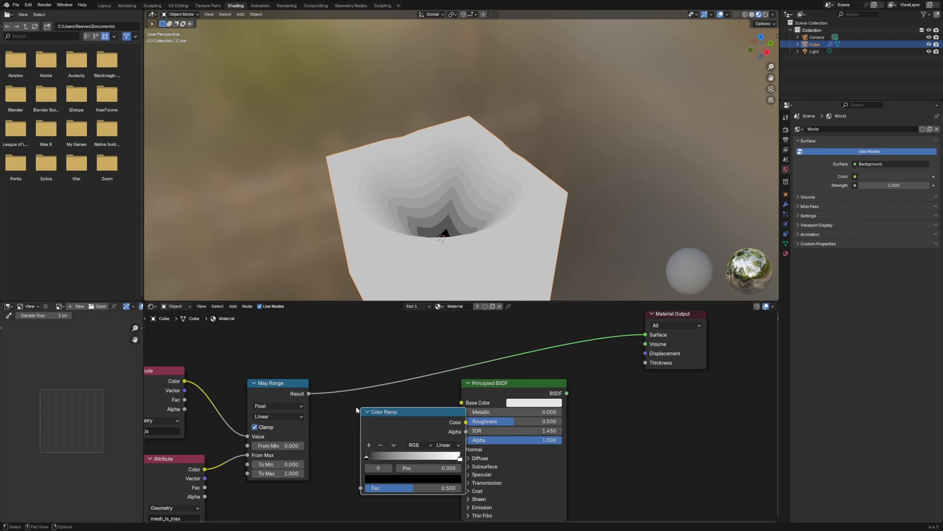
- Link Map Range's Result through the Color Ramp to the Principled BSDF's Base Color, and its BSDF to the output's Surface
left_click_drag(309, 393, 361, 488)
left_click_drag(467, 422, 462, 403)
left_click_drag(566, 393, 642, 333)
left_click_drag(642, 333, 645, 334)
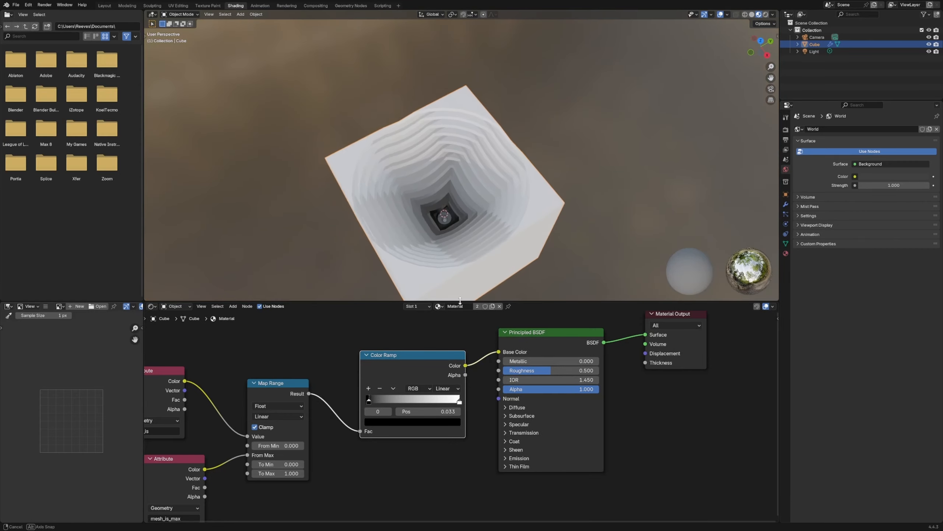
- Shift the Color Ramp's black stop slightly inward and add a middle stop coloured red
left_click_drag(366, 405, 374, 404)
left_click(368, 388)
left_click(411, 422)
left_click(419, 316)
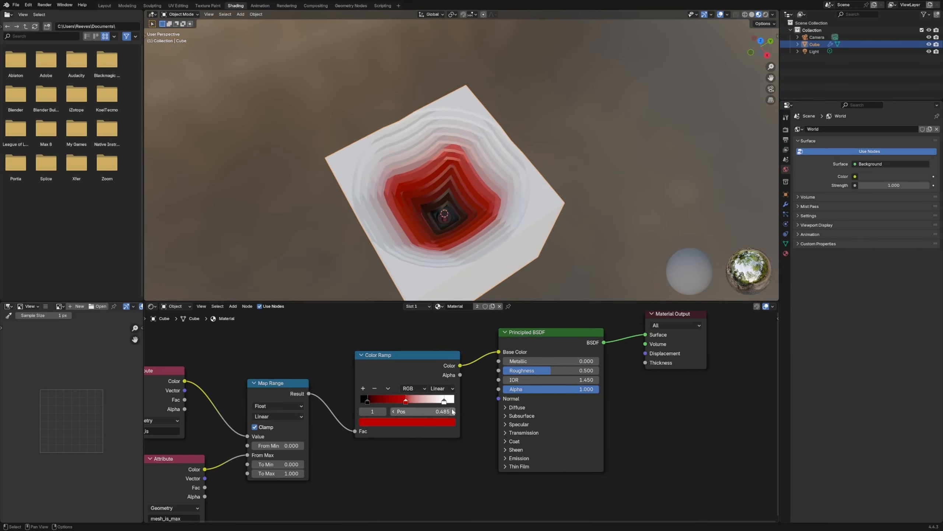
- Change the Color Ramp's white end stop to a yellow-orange colour
left_click(444, 400)
left_click(435, 422)
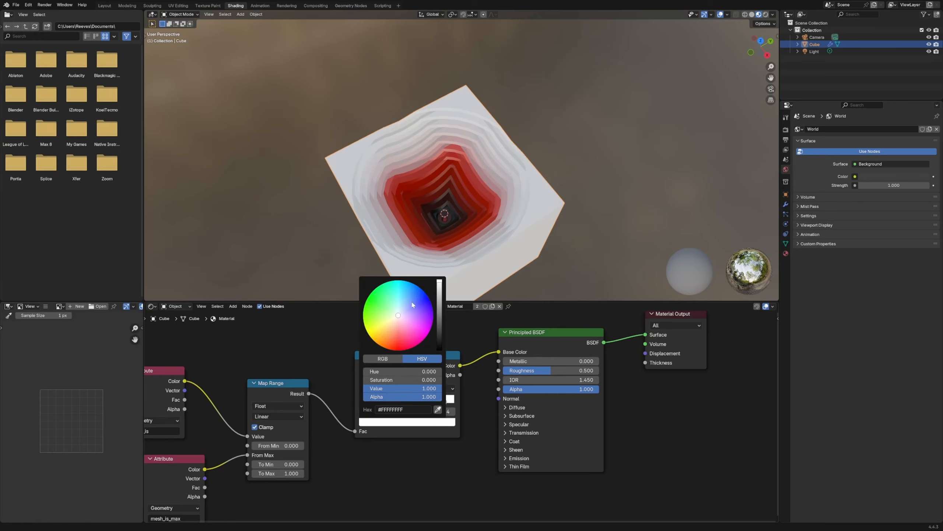
left_click_drag(413, 305, 424, 291)
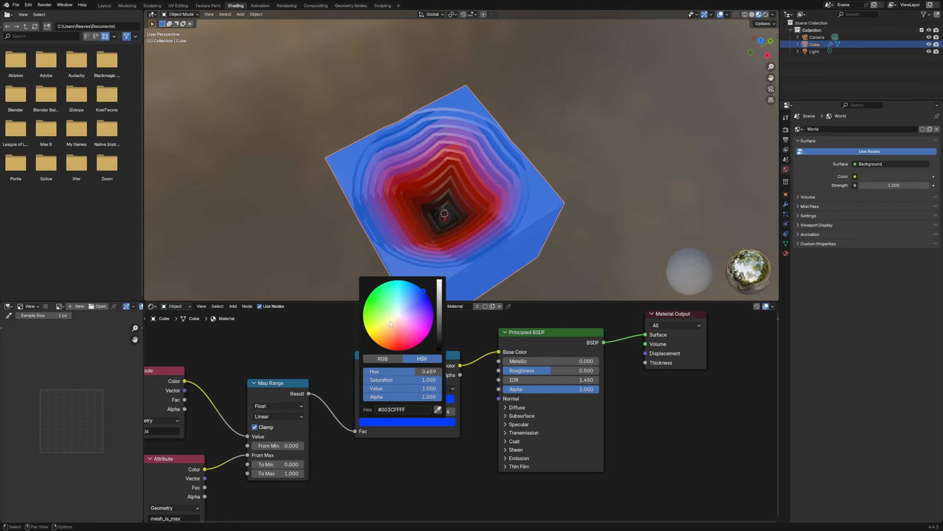
left_click(380, 336)
left_click(396, 435)
- Reposition the Color Ramp's coloured stops, placing the yellow-orange one at 0.918, and set the interpolation to Ease
middle_click_drag(459, 169, 435, 121)
mouse_move(406, 400)
left_mouse_down()
mouse_move(442, 401)
mouse_move(404, 402)
left_mouse_up()
middle_click_drag(463, 268, 483, 271)
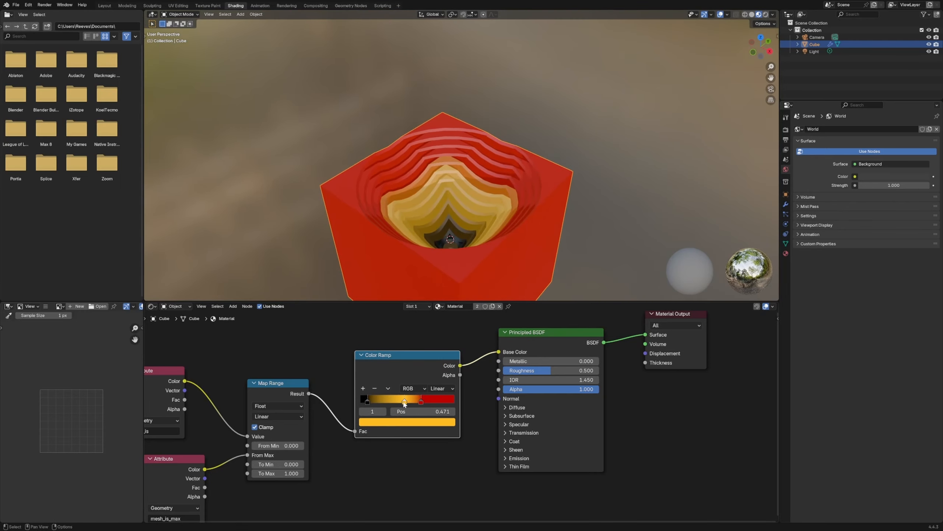
left_click_drag(405, 401, 447, 402)
middle_click_drag(461, 188, 386, 260)
left_click(439, 388)
left_click(437, 409)
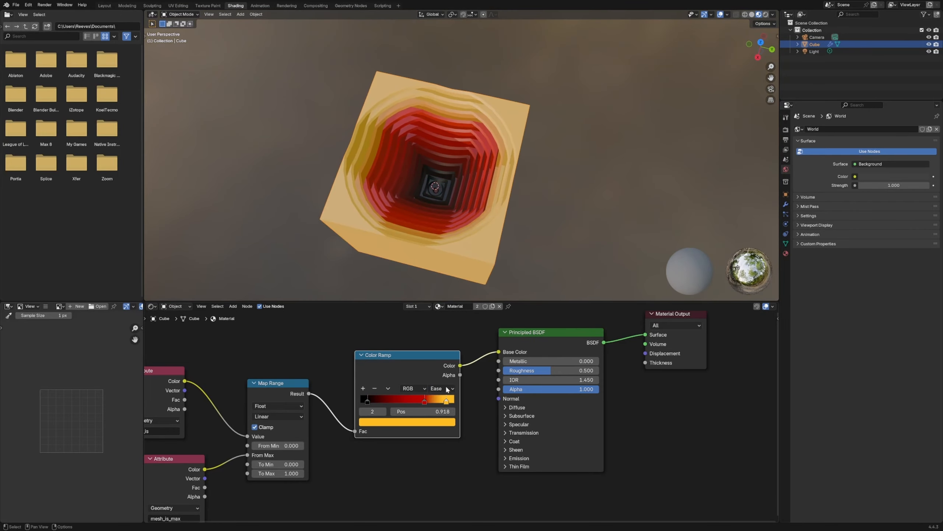
- Set the Color Ramp's interpolation to B-Spline, move the outer stops towards the ends and place the red stop at 0.884
middle_click_drag(409, 223, 373, 255)
left_click(368, 401)
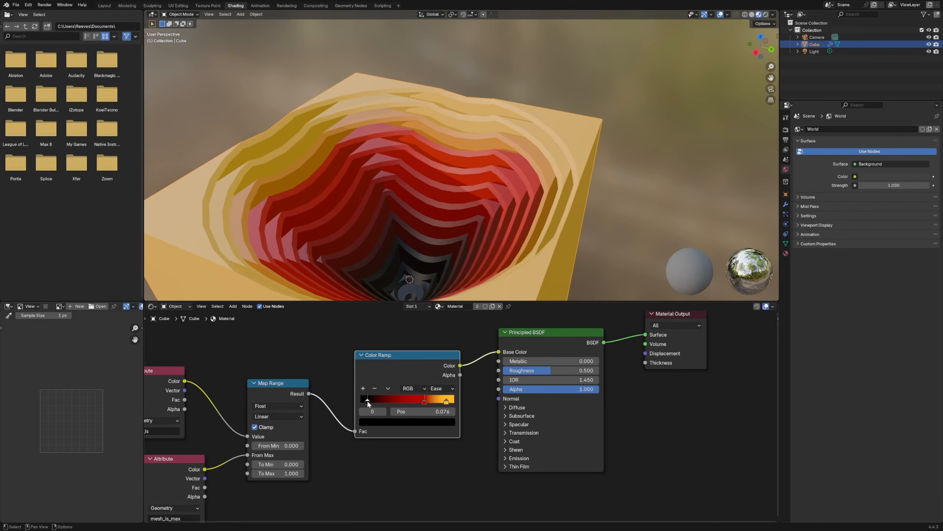
left_click_drag(376, 401, 443, 402)
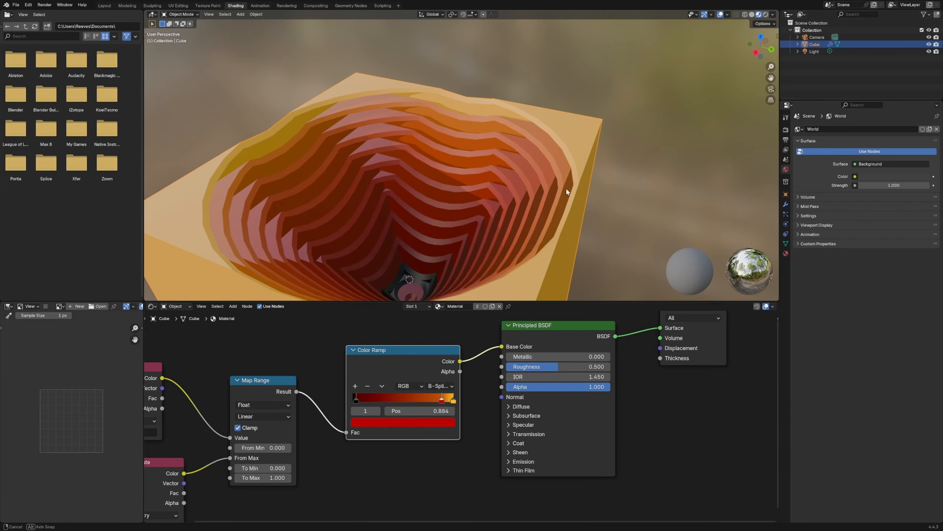
mouse_move(483, 186)
middle_mouse_down()
mouse_move(532, 219)
mouse_move(533, 190)
middle_mouse_up()
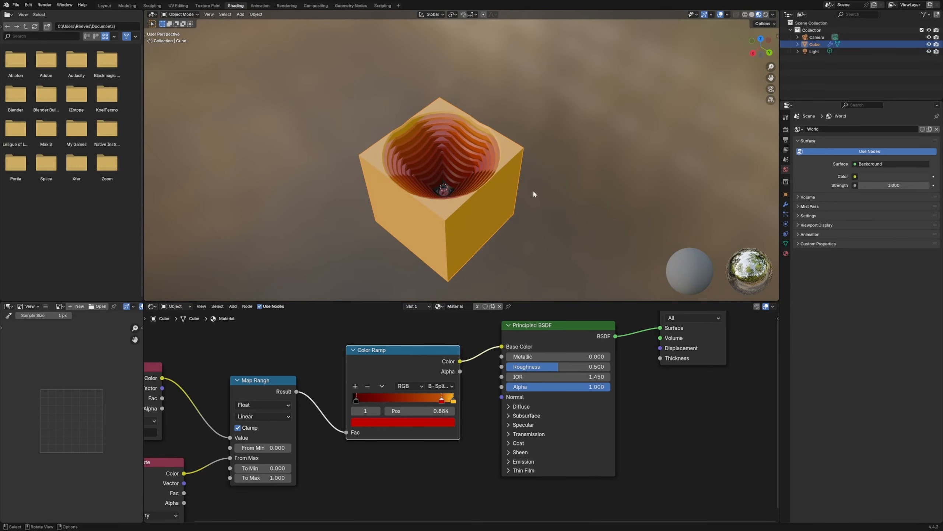
- Show the material preview in the Geometry Nodes workspace and set the cone's Transform Geometry Z translation to 3.8 m
left_click(351, 6)
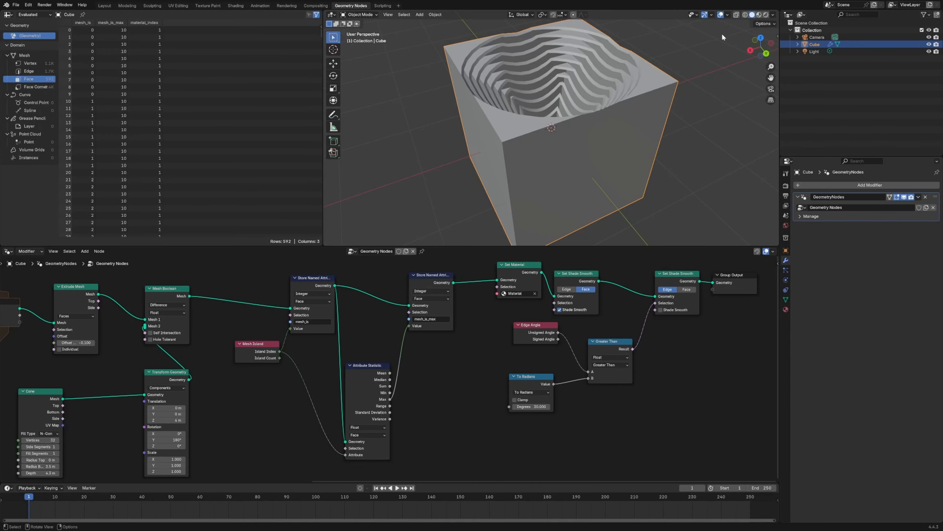
left_click(759, 14)
middle_click_drag(323, 408, 440, 402)
mouse_move(440, 402)
left_mouse_down()
mouse_move(472, 402)
mouse_move(426, 402)
mouse_move(441, 402)
left_mouse_up()
middle_click_drag(610, 212, 633, 217)
scroll(622, 117, "down", 4)
middle_click_drag(621, 117, 571, 141)
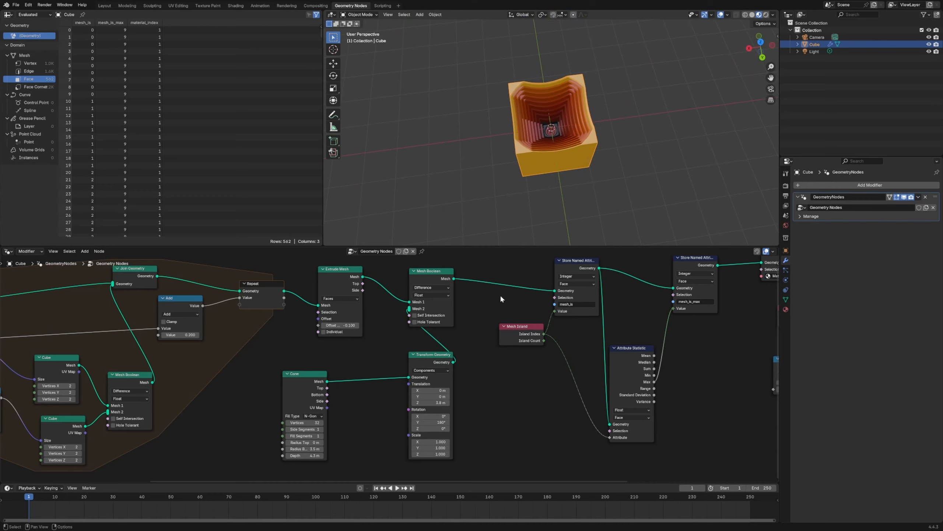
- Maximize the geometry node editor and shift the Repeat input node and the zone's upper Cube node slightly upward
key("ctrl+space")
scroll(362, 287, "down", 5)
middle_click_drag(347, 297, 504, 290)
scroll(386, 319, "up", 1)
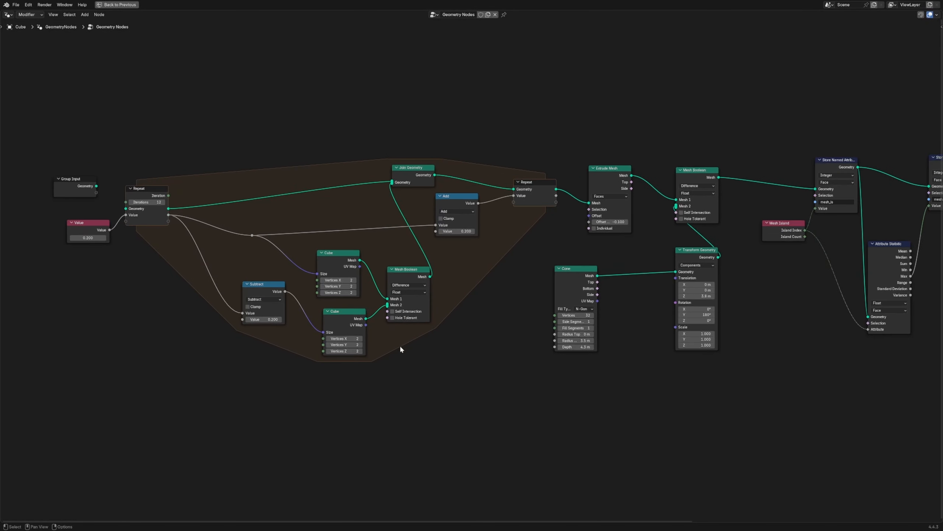
left_click_drag(155, 186, 163, 179)
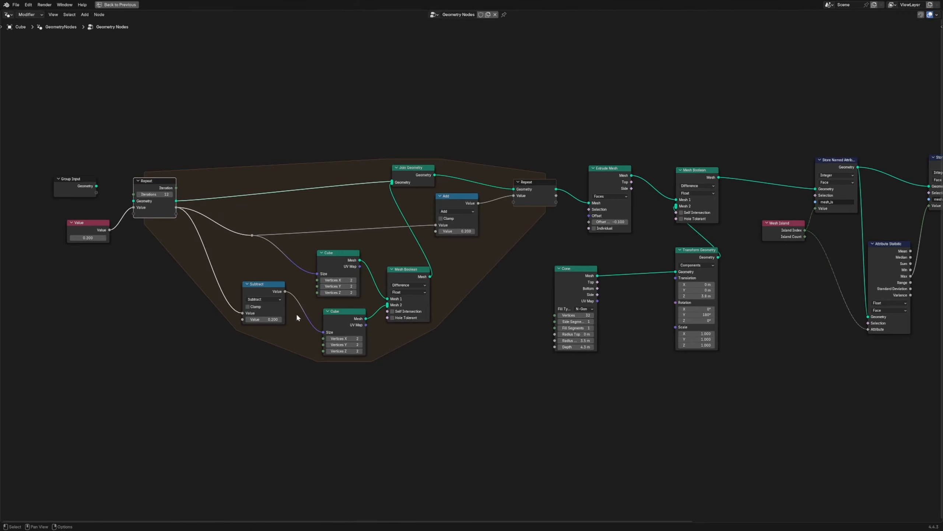
left_click_drag(345, 250, 347, 240)
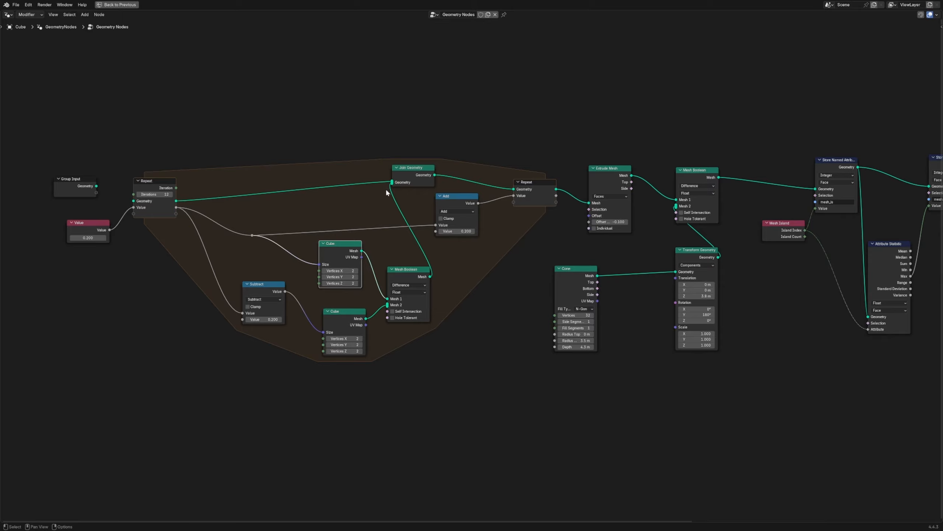
- Reposition the Add, Subtract and Repeat output nodes, and link the Value node into the second inputs of Add and Subtract
left_click_drag(462, 198, 442, 208)
left_click_drag(267, 288, 273, 284)
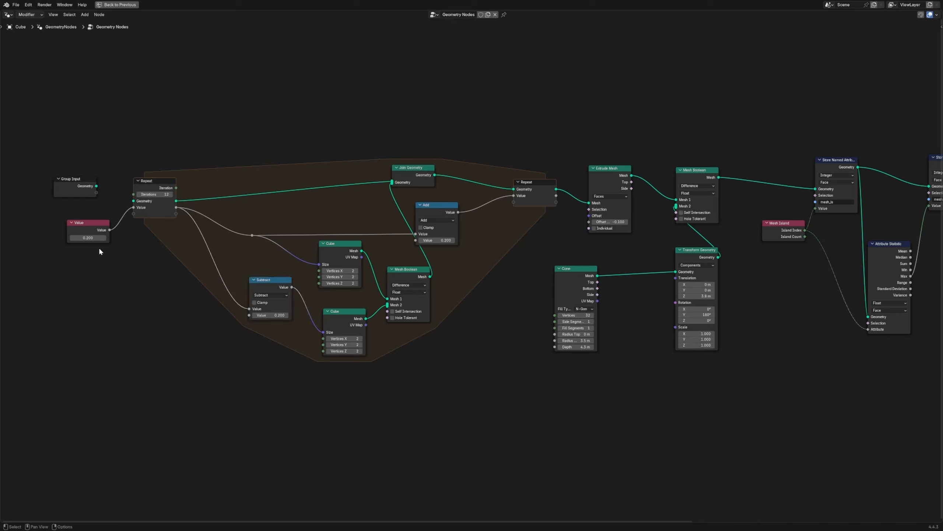
left_click_drag(110, 230, 412, 242)
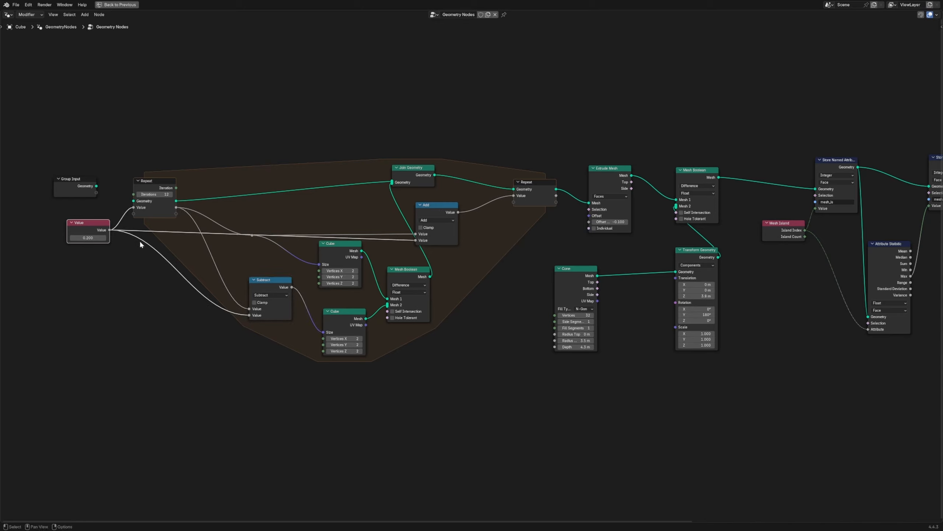
left_click_drag(531, 183, 516, 185)
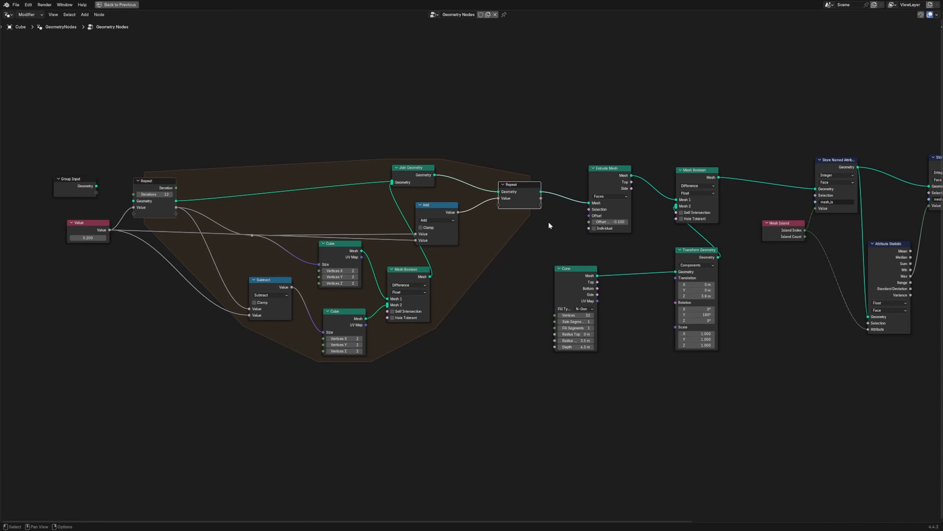
- Nudge the Extrude Mesh node and place the Transform Geometry node close beside the Cone node
middle_click_drag(539, 246, 427, 275)
left_click_drag(503, 204, 499, 198)
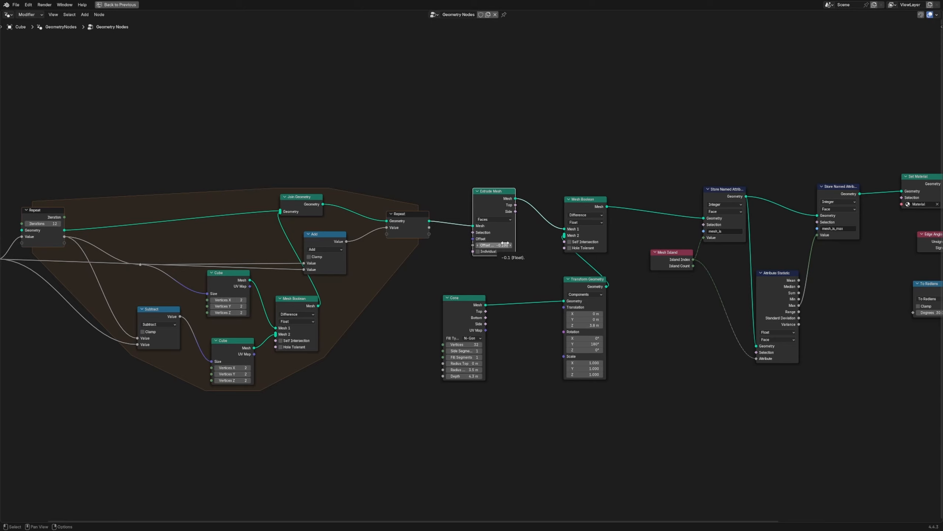
left_click_drag(583, 281, 538, 286)
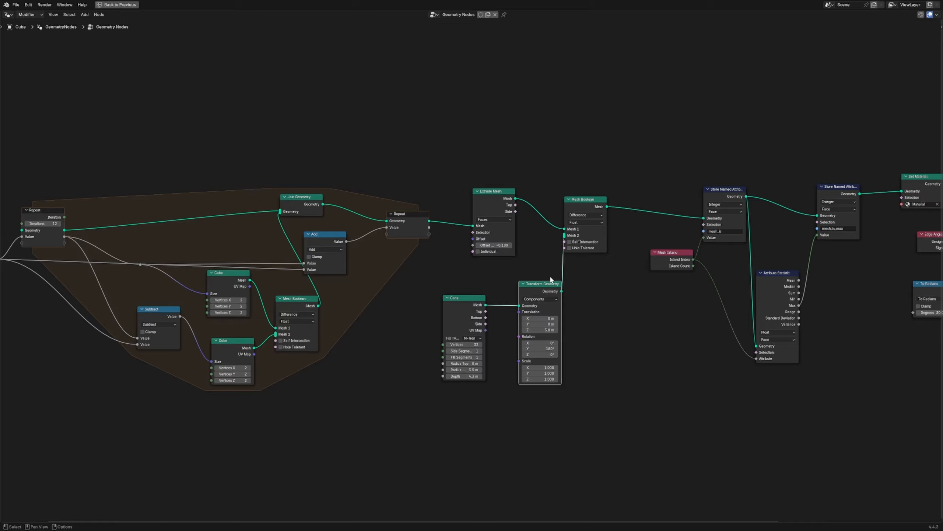
left_click(471, 320)
- Examine how Mesh Island and Attribute Statistic feed the mesh_is and mesh_is_max Store Named Attribute nodes
middle_click_drag(630, 318, 477, 370)
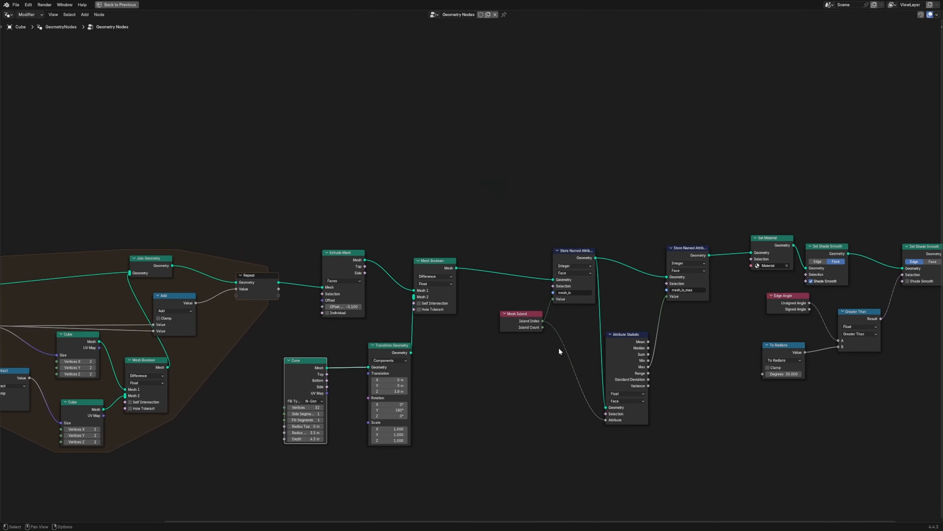
middle_click_drag(559, 348, 430, 334)
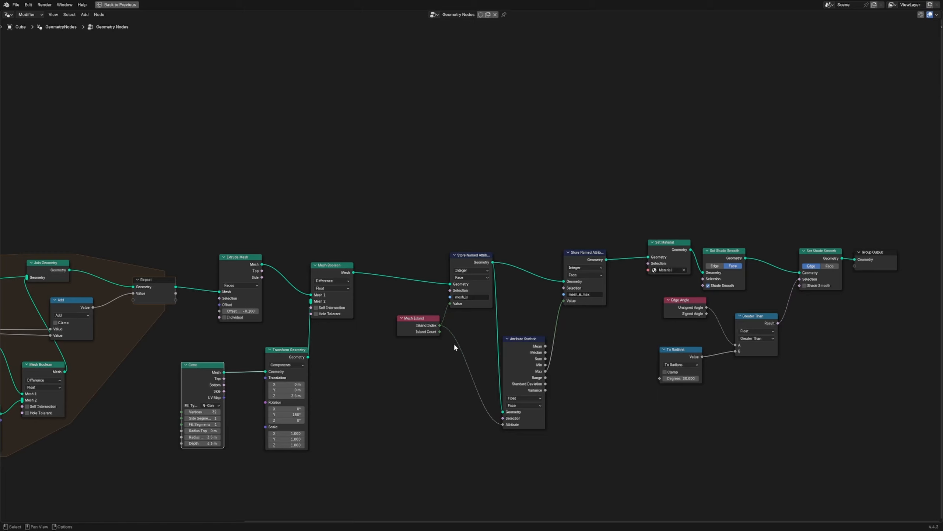
left_click_drag(529, 351, 525, 348)
middle_click_drag(587, 343, 439, 346)
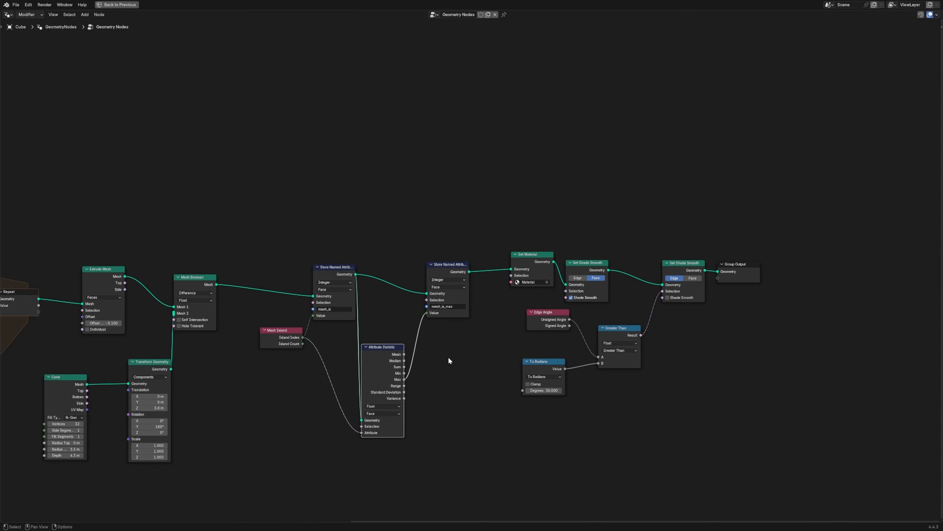
scroll(448, 356, "up", 5)
middle_click_drag(441, 414, 409, 330)
middle_click_drag(372, 363, 487, 330)
middle_click_drag(274, 346, 372, 322)
middle_click_drag(606, 309, 406, 311)
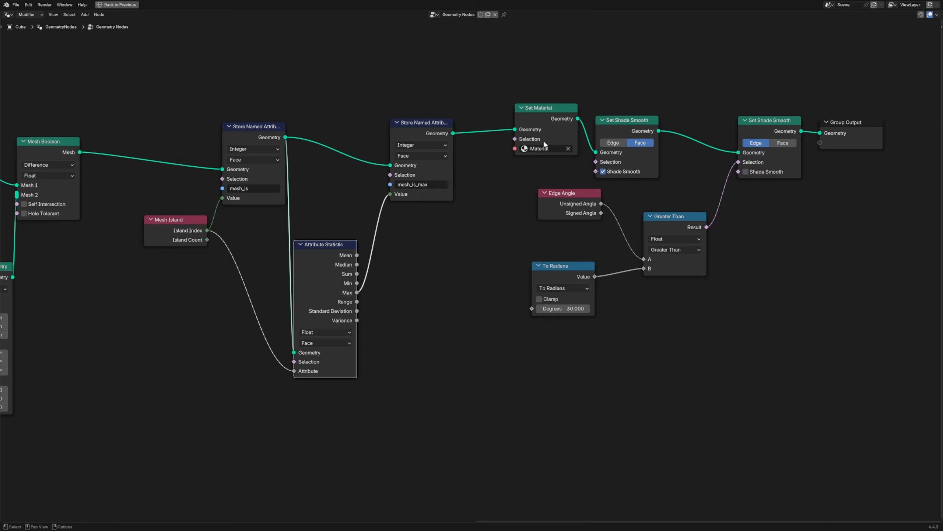
- Tidy the graph's end by spacing out Group Output and Set Material and moving Edge Angle, Greater Than and To Radians beneath the smoothing nodes
middle_click_drag(753, 206, 575, 239)
left_click_drag(700, 173, 762, 172)
left_click_drag(397, 153, 362, 151)
left_click_drag(421, 226, 437, 247)
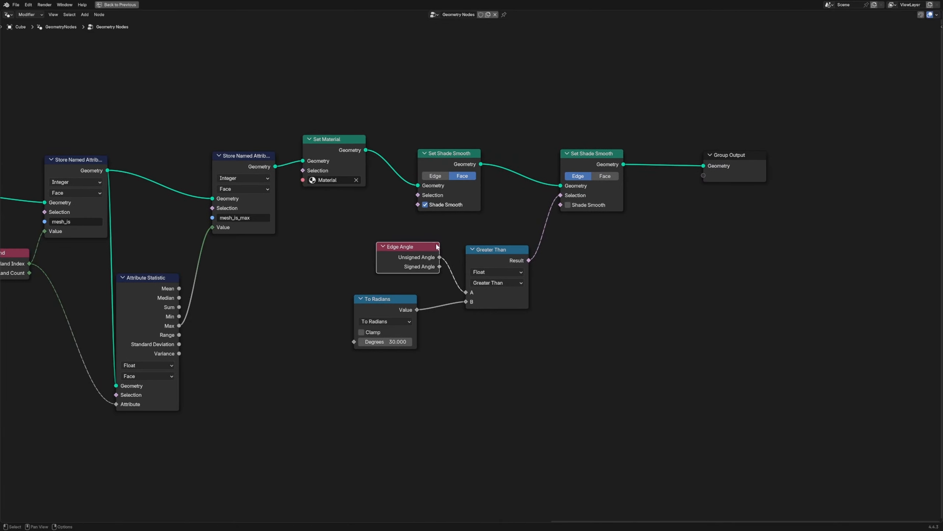
left_click_drag(505, 264, 567, 264)
left_click_drag(405, 247, 476, 247)
left_click_drag(394, 299, 433, 309)
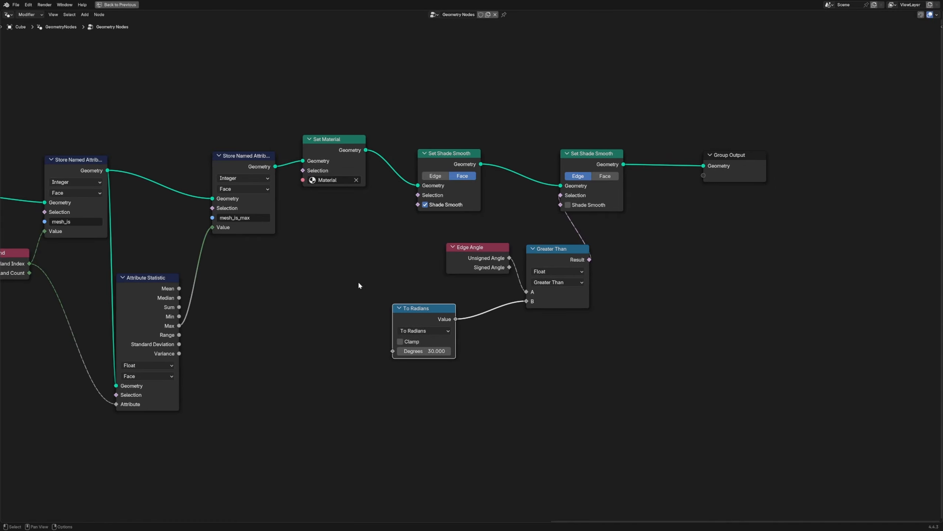
- Look over the whole geometry node graph, then restore the node editor to its normal size
middle_click_drag(358, 282, 673, 225)
scroll(549, 284, "down", 8)
scroll(295, 278, "down", 3)
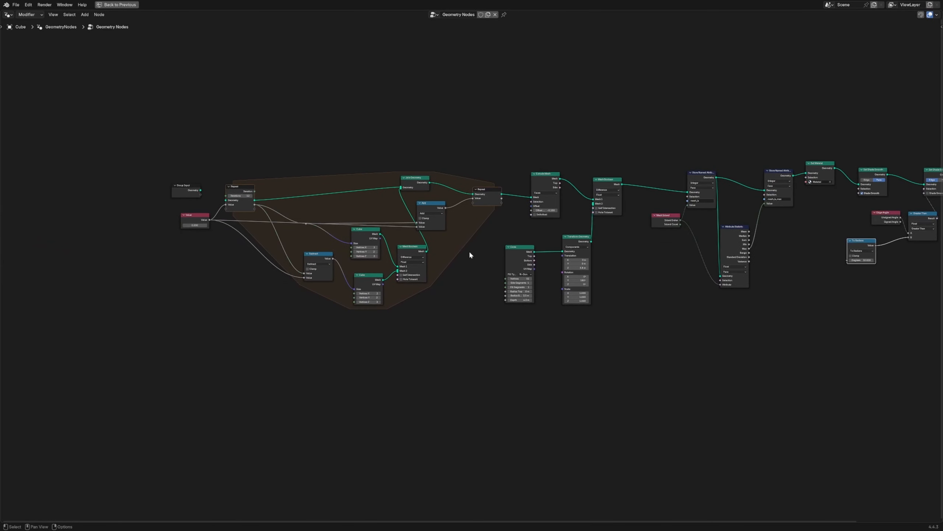
scroll(468, 253, "up", 6)
middle_click_drag(389, 275, 510, 293)
key("ctrl+space")
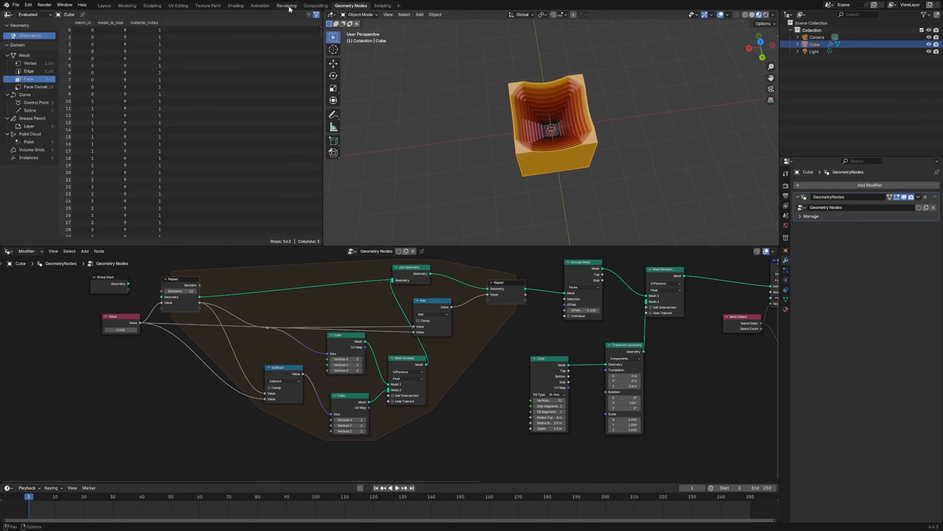
- Return to the Shading workspace and review the material chain from the Attribute nodes through Map Range and Color Ramp to Material Output
left_click(236, 6)
scroll(318, 409, "down", 5)
middle_click_drag(296, 430, 373, 377)
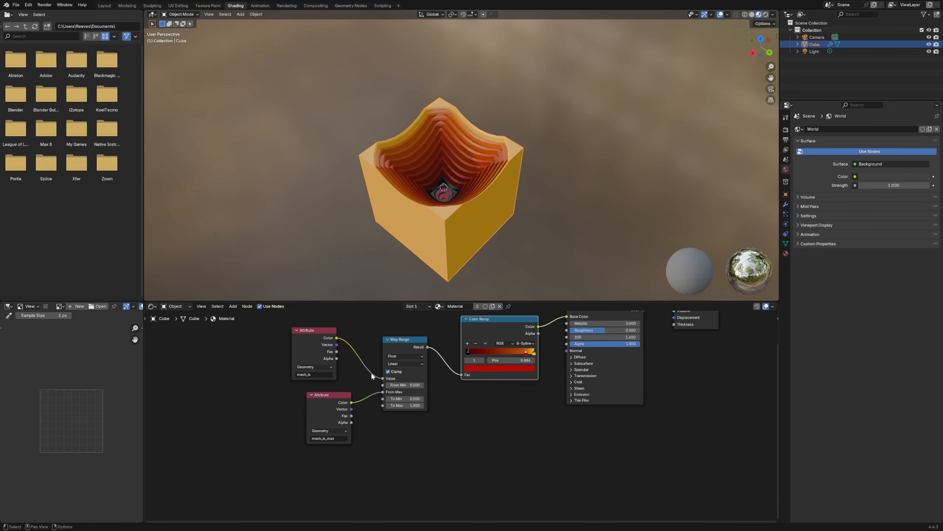
scroll(374, 377, "up", 5)
middle_click_drag(467, 396, 342, 465)
middle_click_drag(154, 401, 337, 390)
middle_click_drag(354, 422, 395, 379)
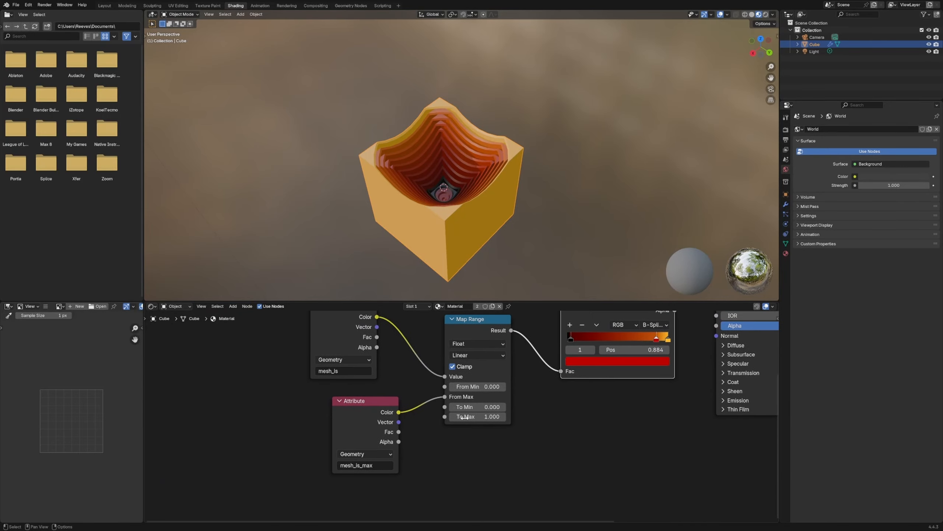
middle_click_drag(585, 417, 431, 443)
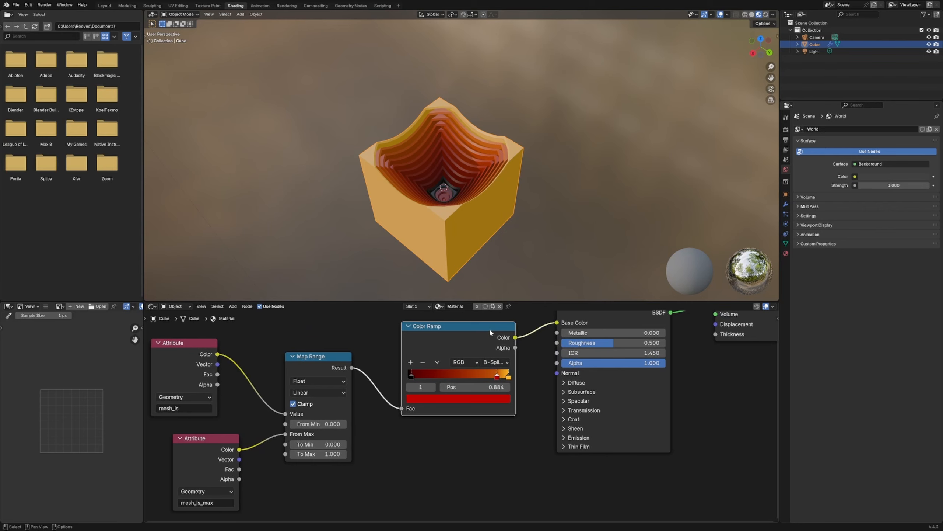
middle_click_drag(517, 365, 379, 381)
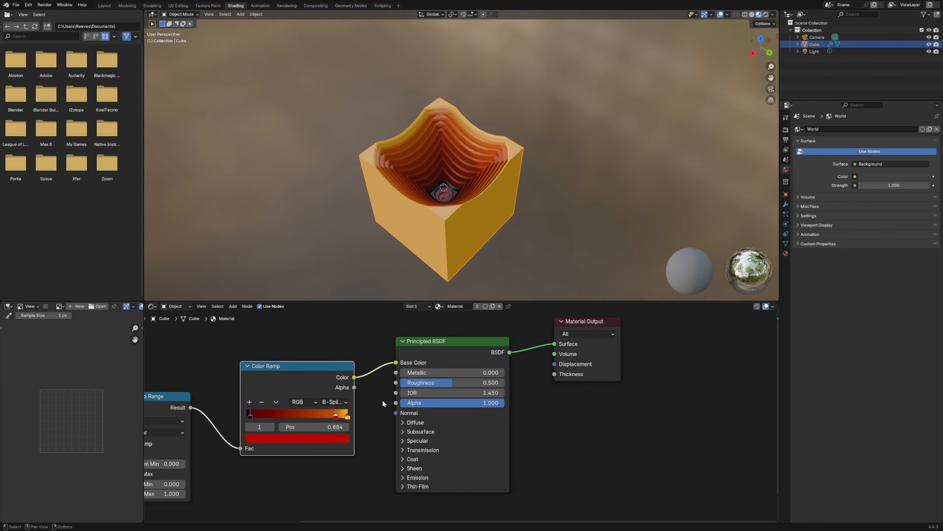